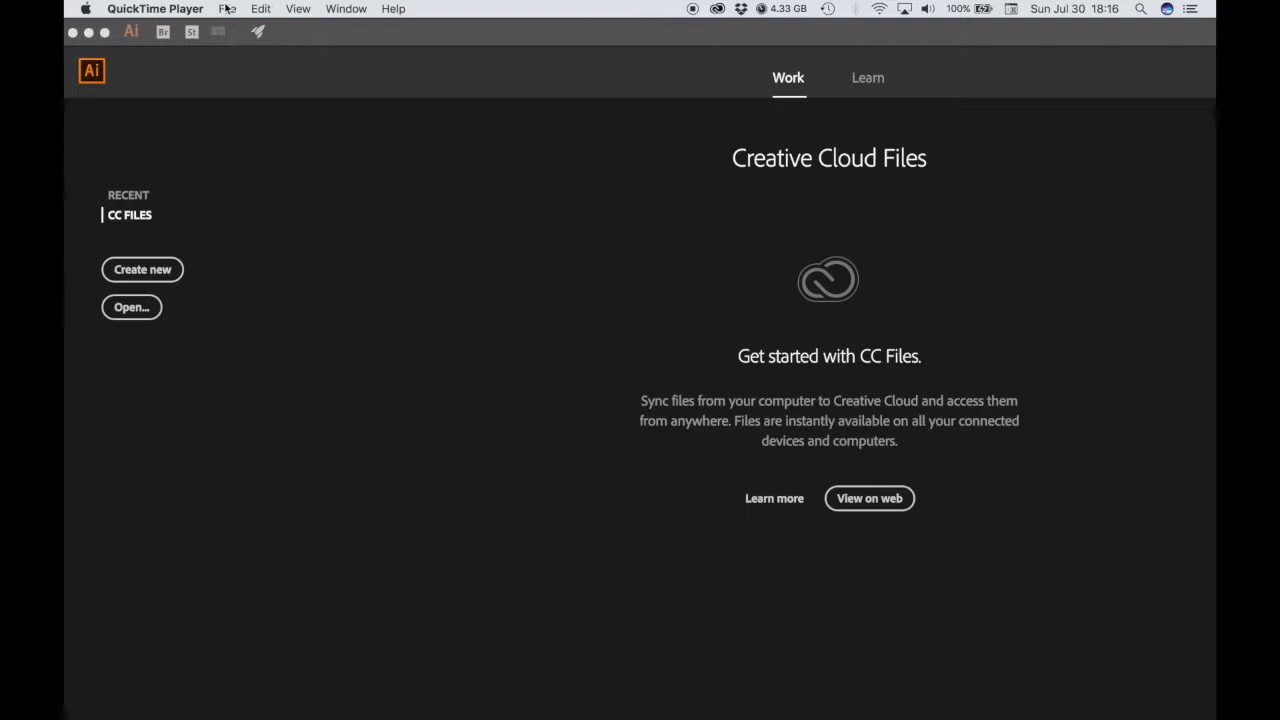
Create a new document from the Banner Ads.ait template in the Blank Templates folder
{"action": "left_click", "coordinate": [293, 42]}
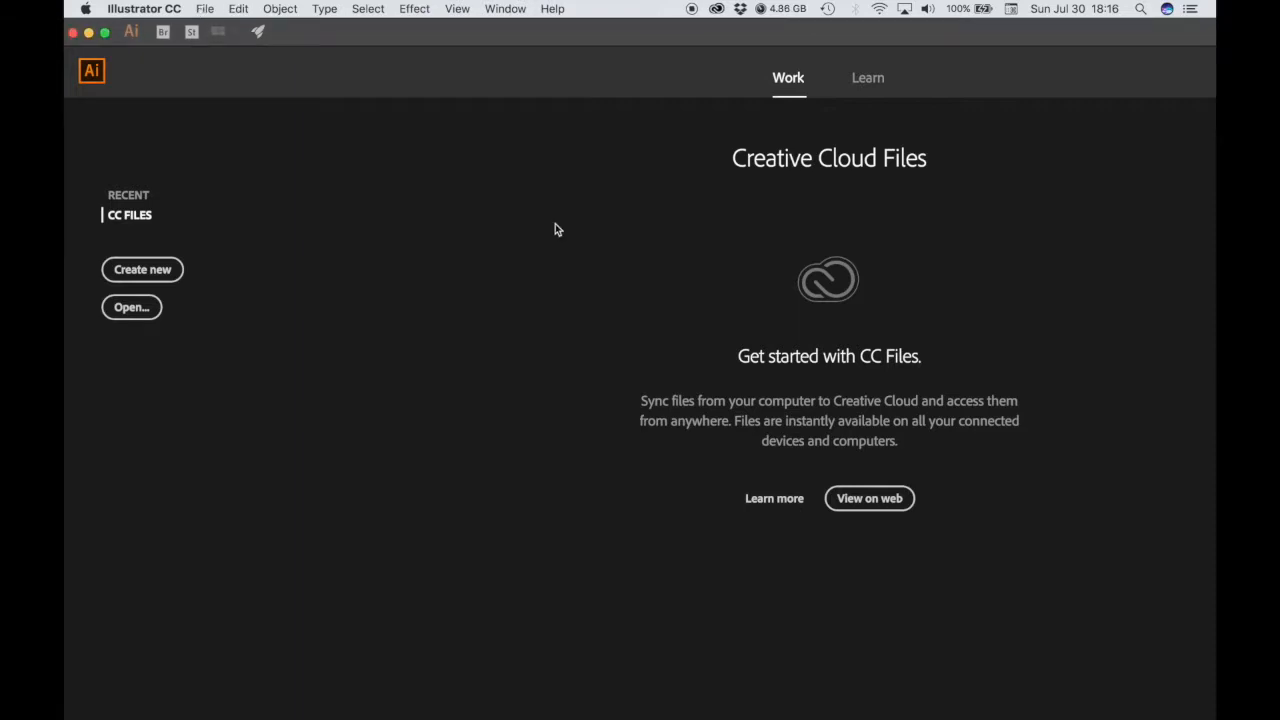
{"action": "left_click", "coordinate": [205, 9]}
{"action": "left_click", "coordinate": [260, 43]}
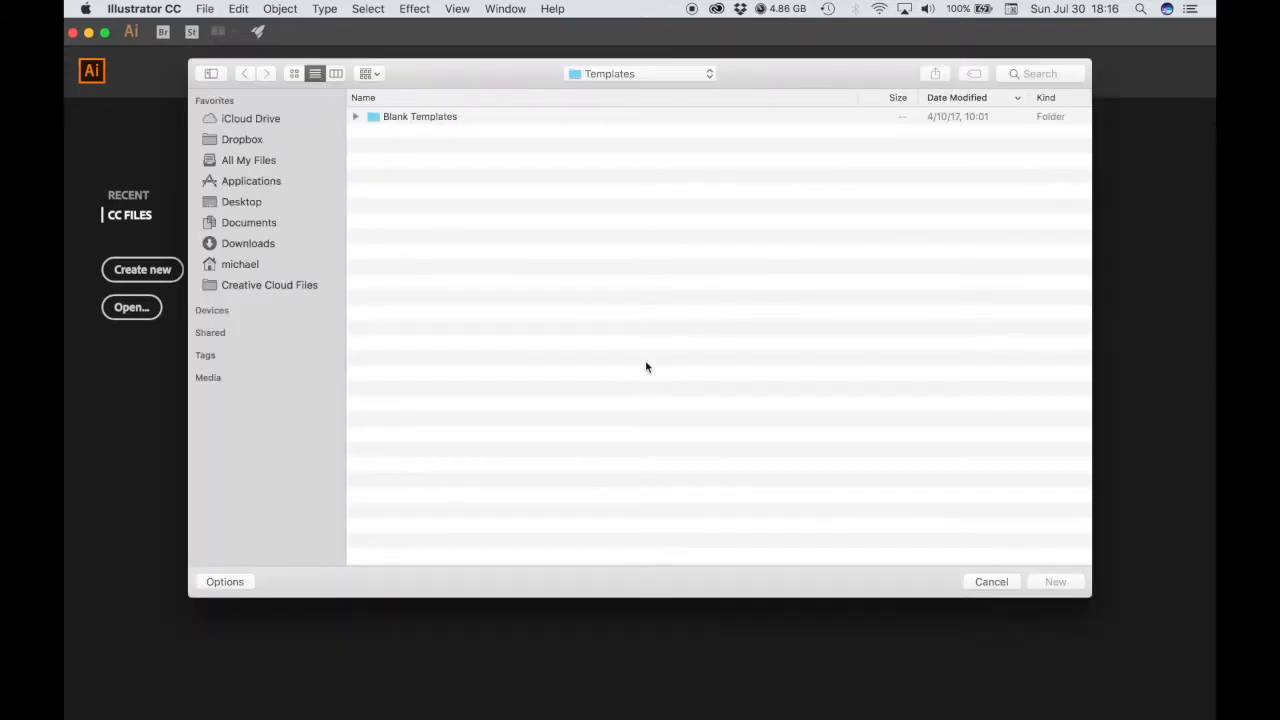
{"action": "left_click", "coordinate": [356, 117]}
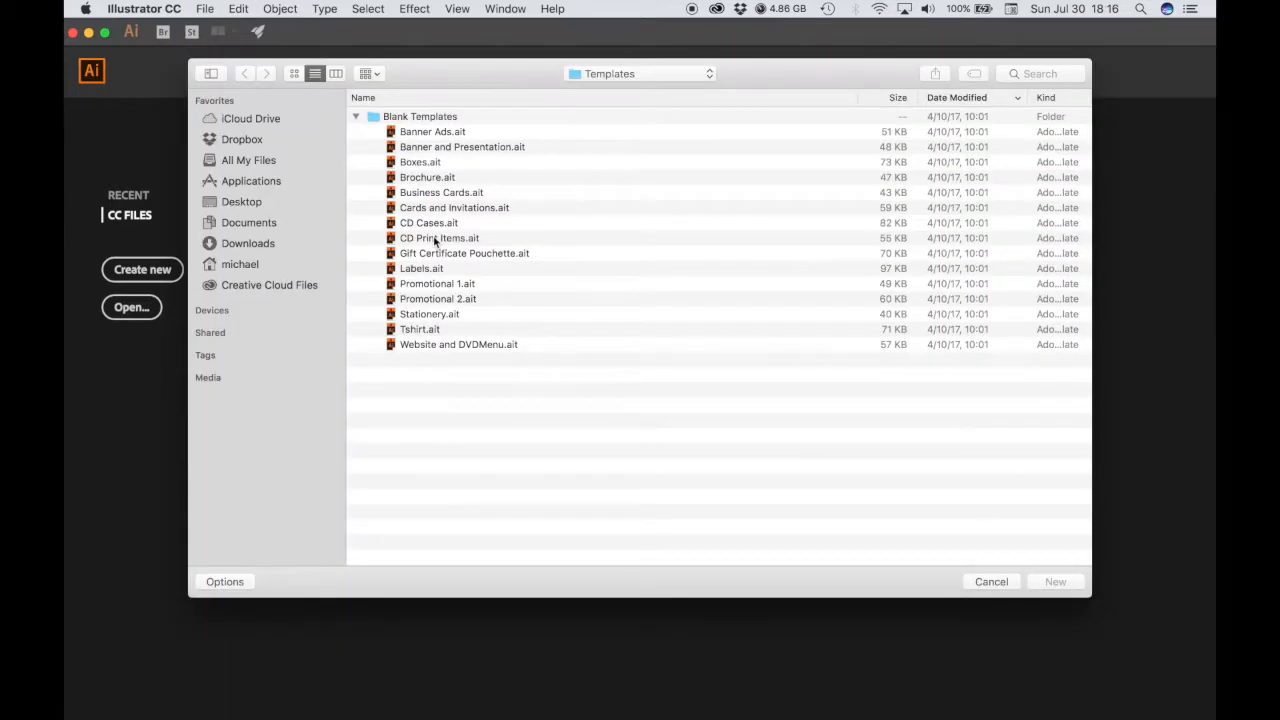
{"action": "left_click", "coordinate": [435, 134]}
{"action": "left_click", "coordinate": [1065, 583]}
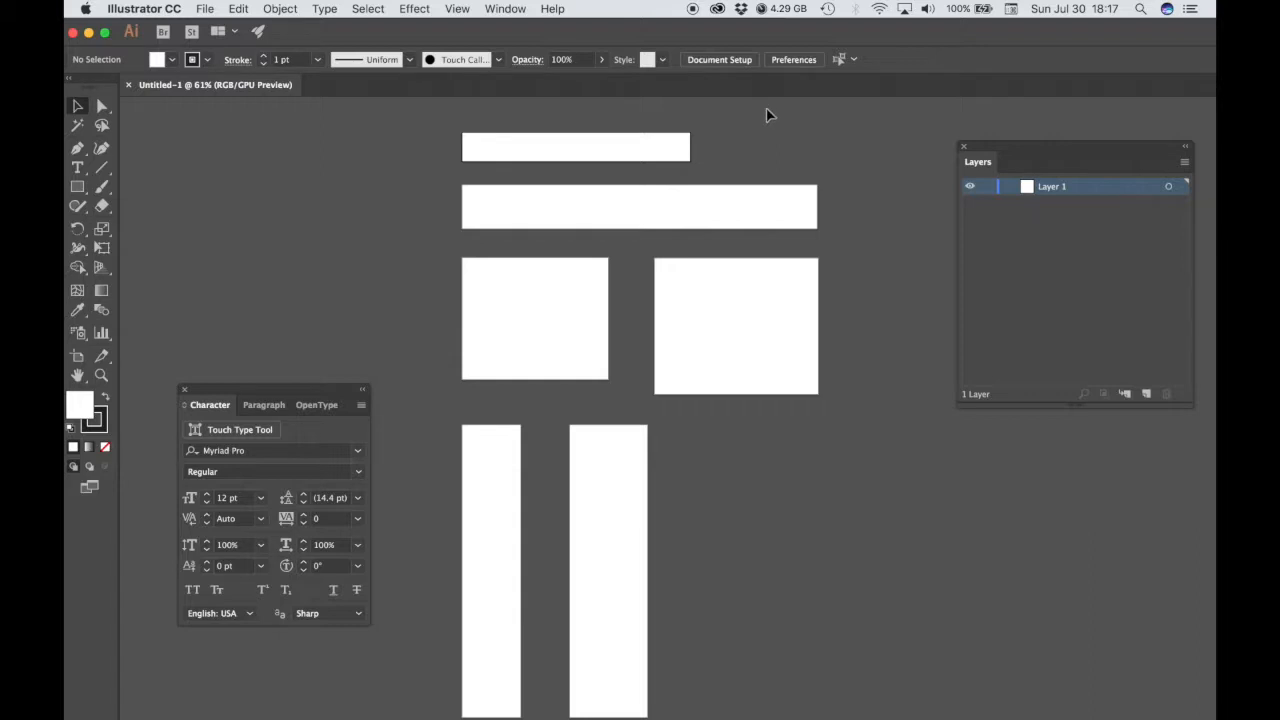
Enter artboard editing and delete the 120 x 600, 468 x 60 and 336 x 280 artboards
{"action": "left_click", "coordinate": [737, 66]}
{"action": "left_click", "coordinate": [406, 157]}
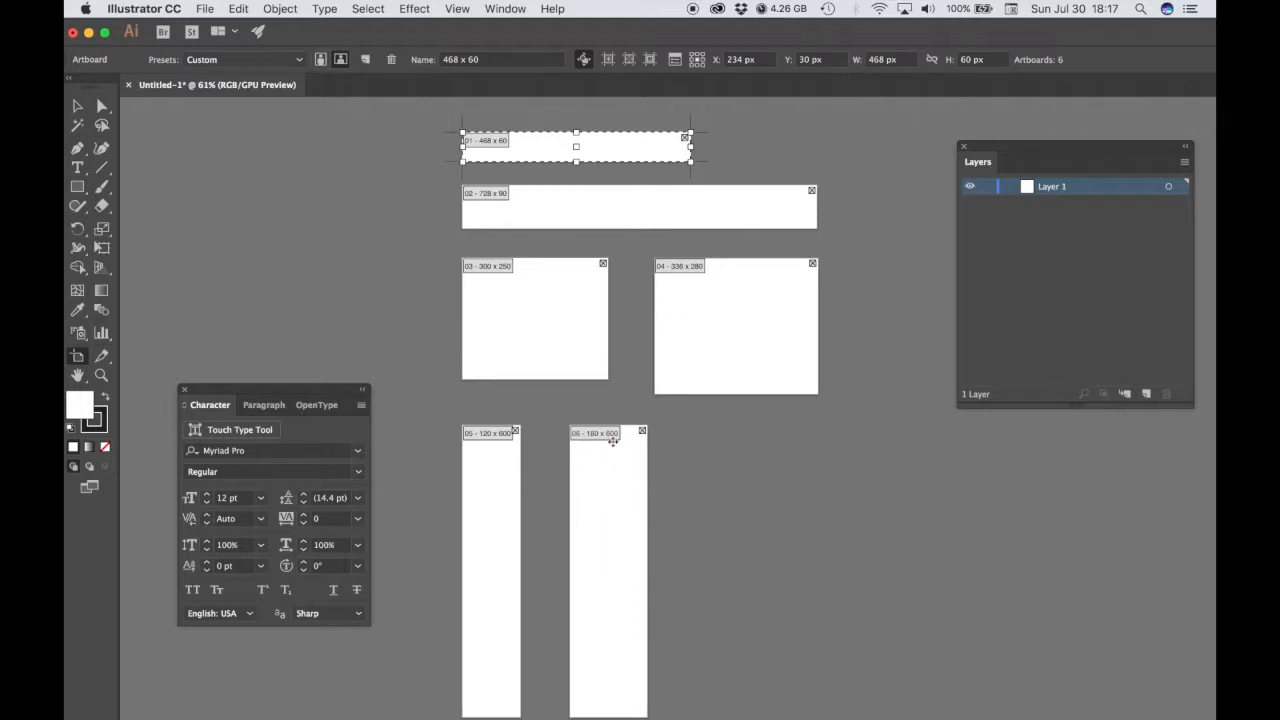
{"action": "left_click", "coordinate": [502, 483]}
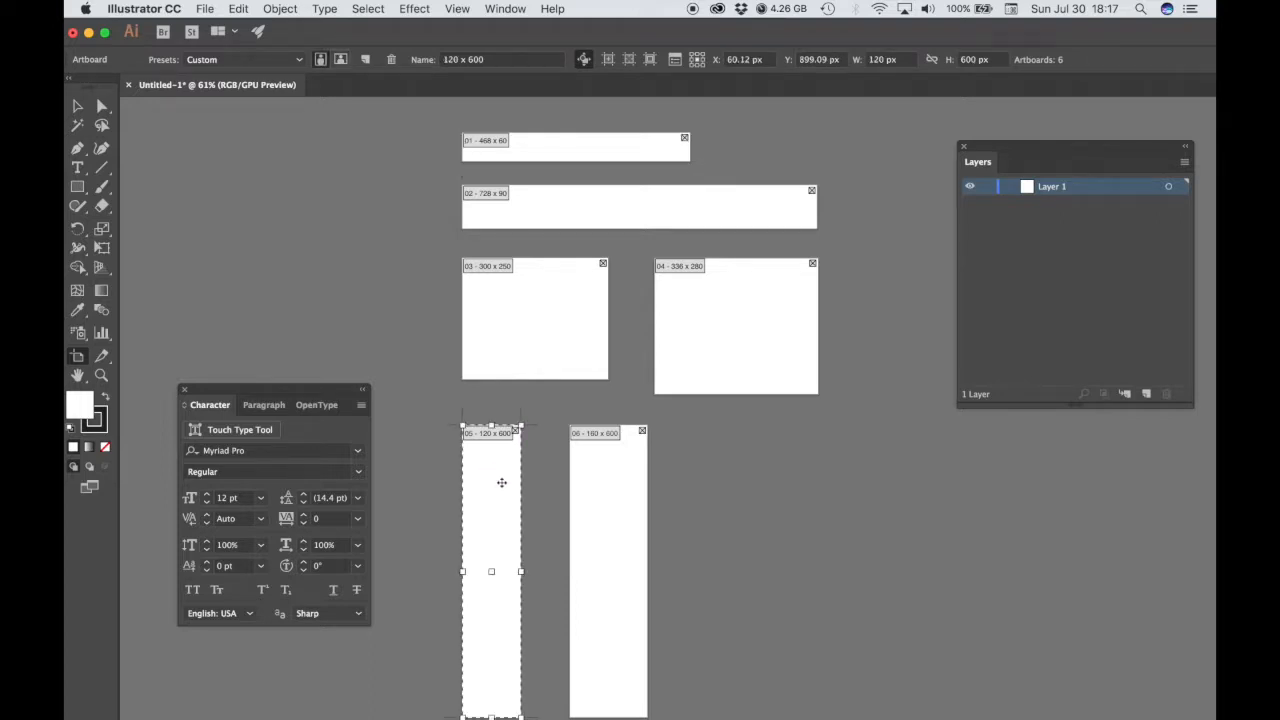
{"action": "key", "text": "Delete"}
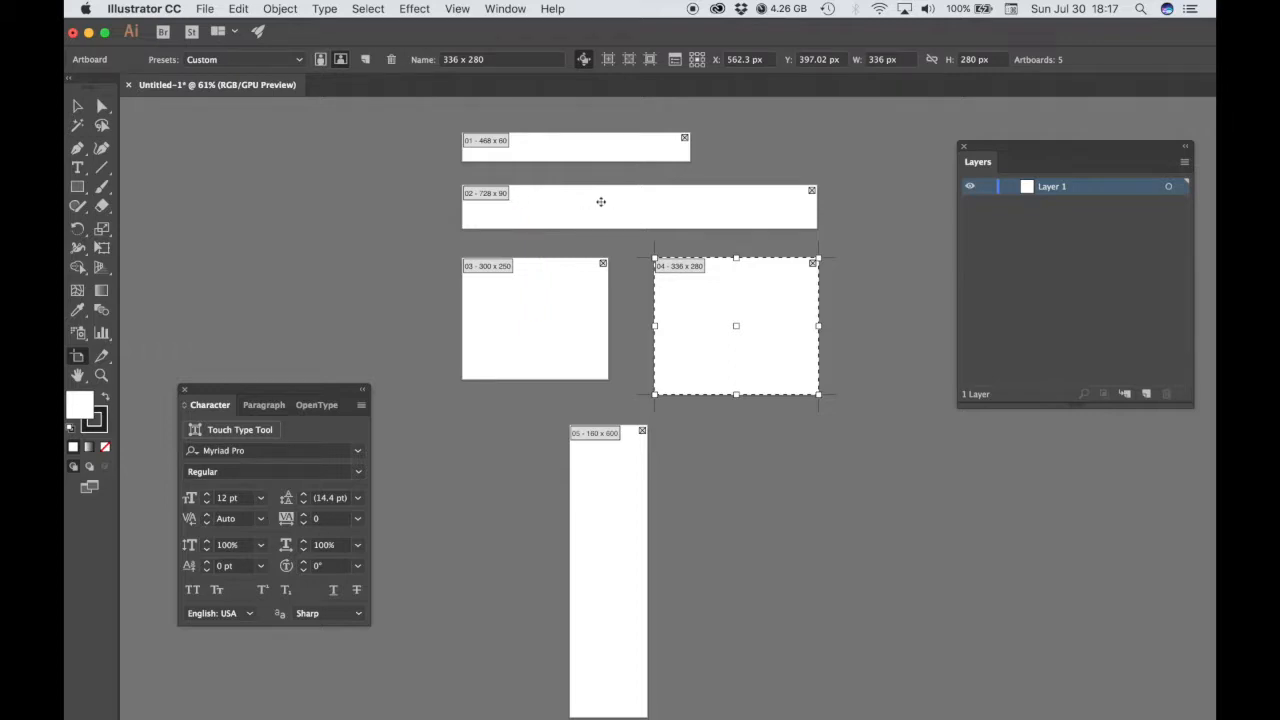
{"action": "left_click", "coordinate": [594, 152]}
{"action": "key", "text": "Delete"}
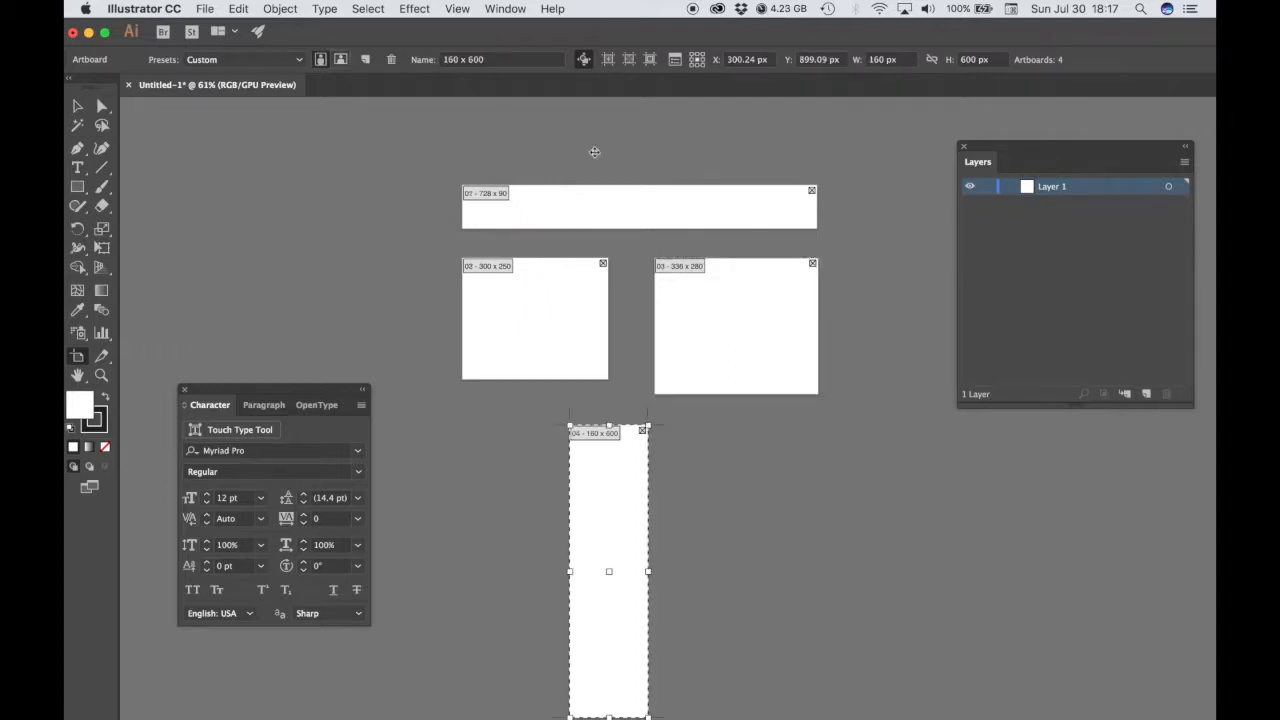
{"action": "left_click", "coordinate": [715, 281]}
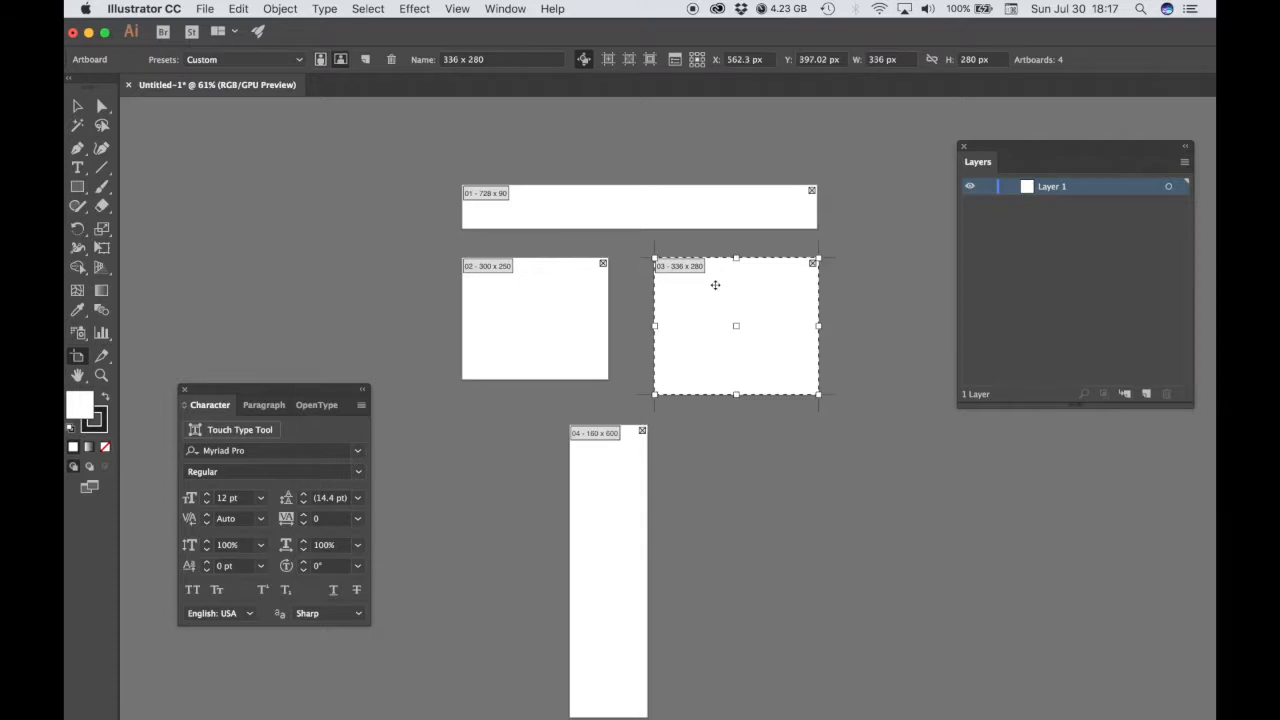
{"action": "key", "text": "Delete"}
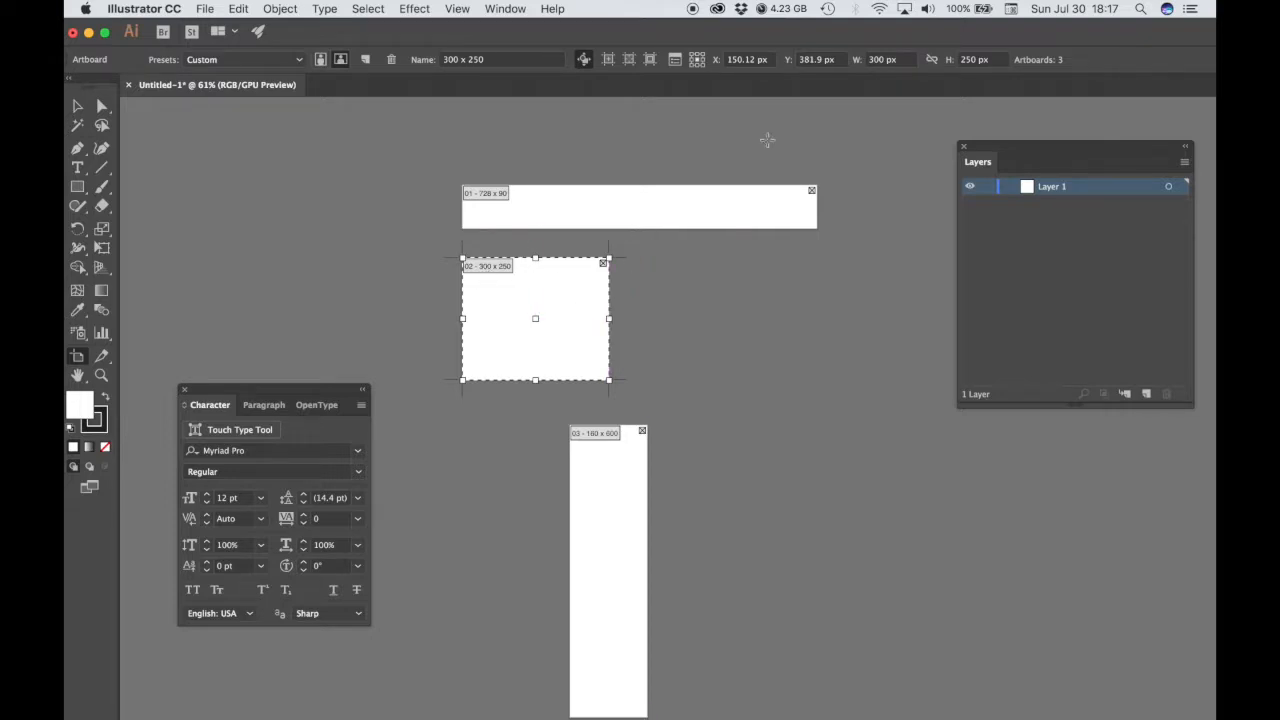
Set the width of the 300 x 250 artboard to 250 px
{"action": "left_click", "coordinate": [882, 60]}
{"action": "double_click", "coordinate": [882, 60]}
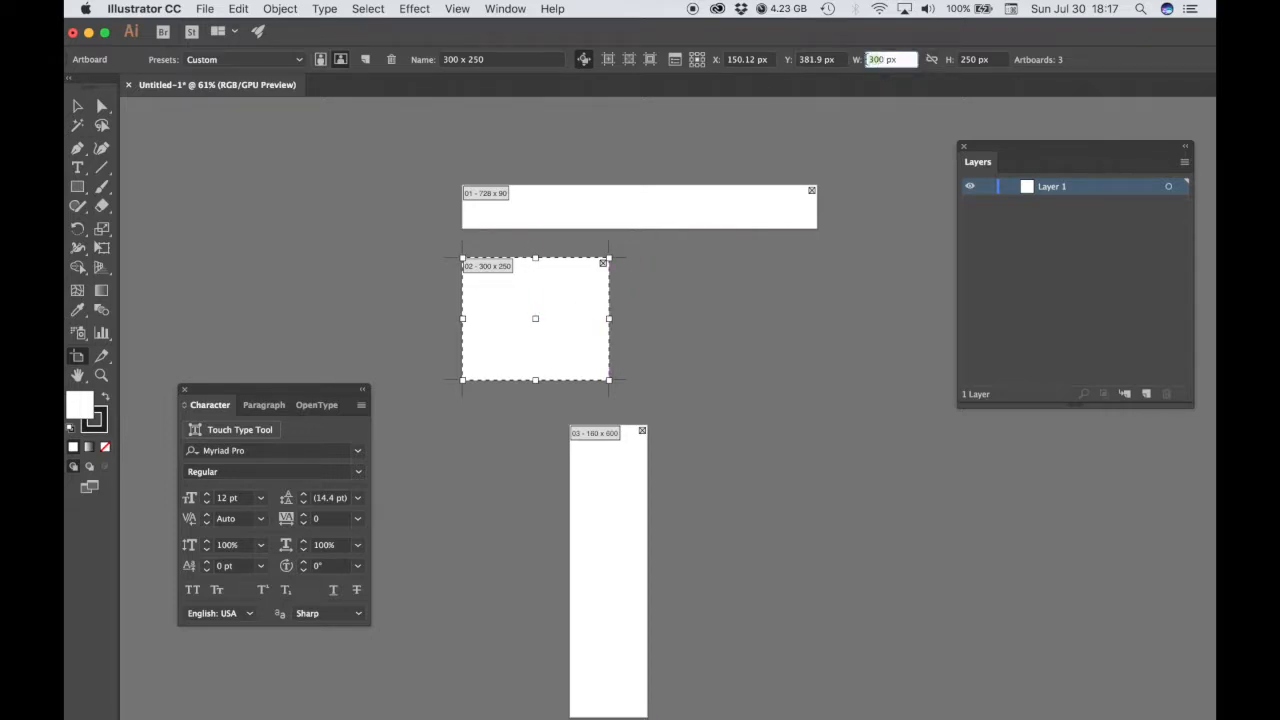
{"action": "type", "text": "250"}
{"action": "key", "text": "Tab"}
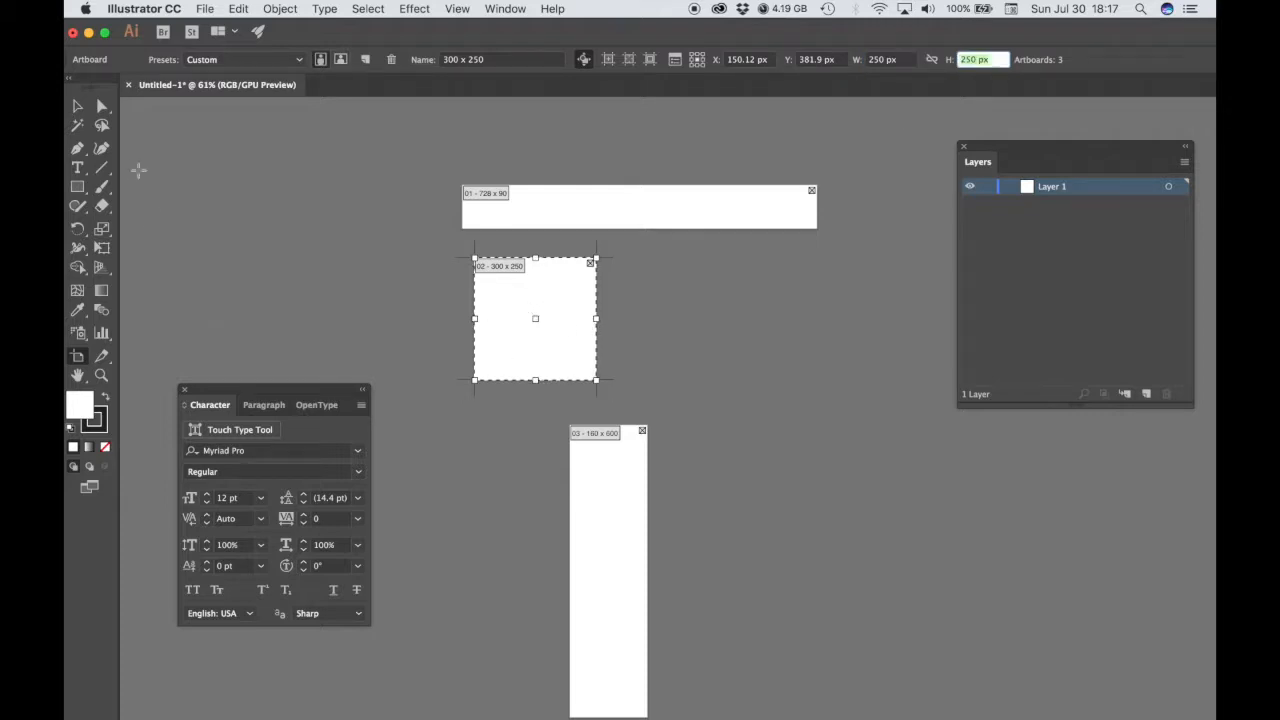
Arrange the artboards with the square one under the wide banner's left end and the 160 x 600 one beside it, and exit artboard editing
{"action": "left_click", "coordinate": [633, 521]}
{"action": "left_click_drag", "start_coordinate": [600, 522], "coordinate": [647, 358]}
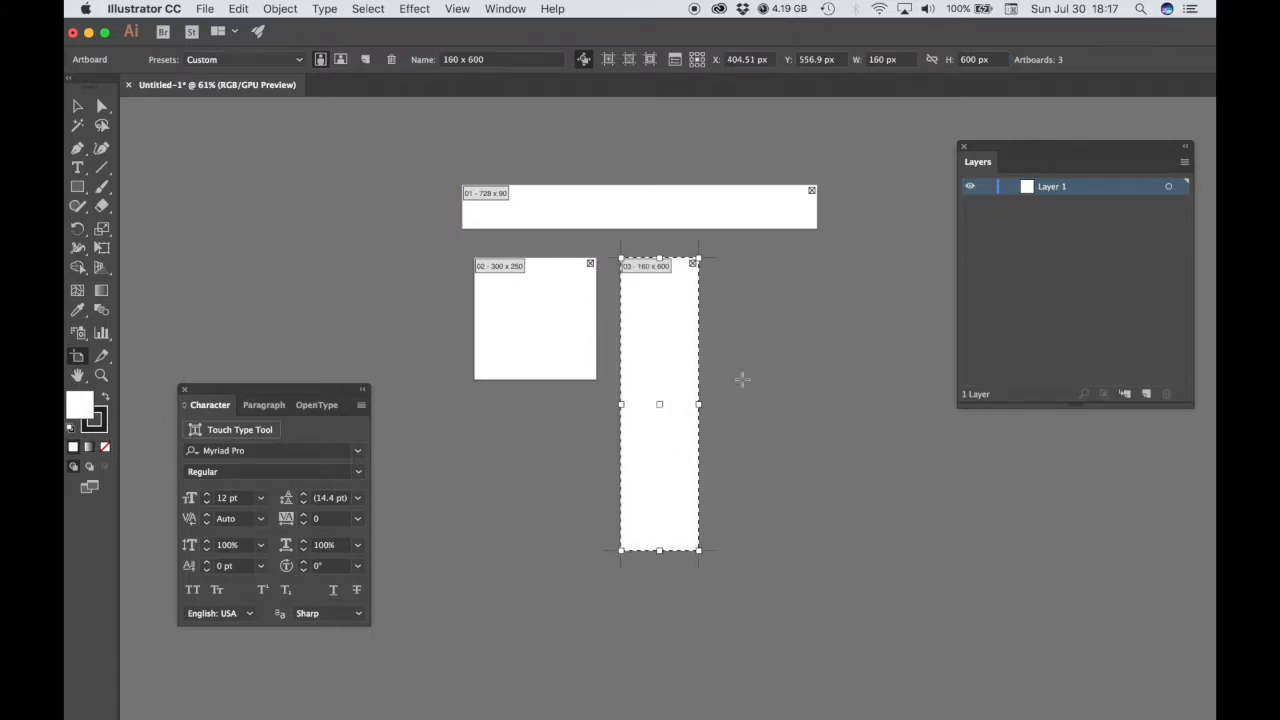
{"action": "left_click_drag", "start_coordinate": [519, 327], "coordinate": [507, 320]}
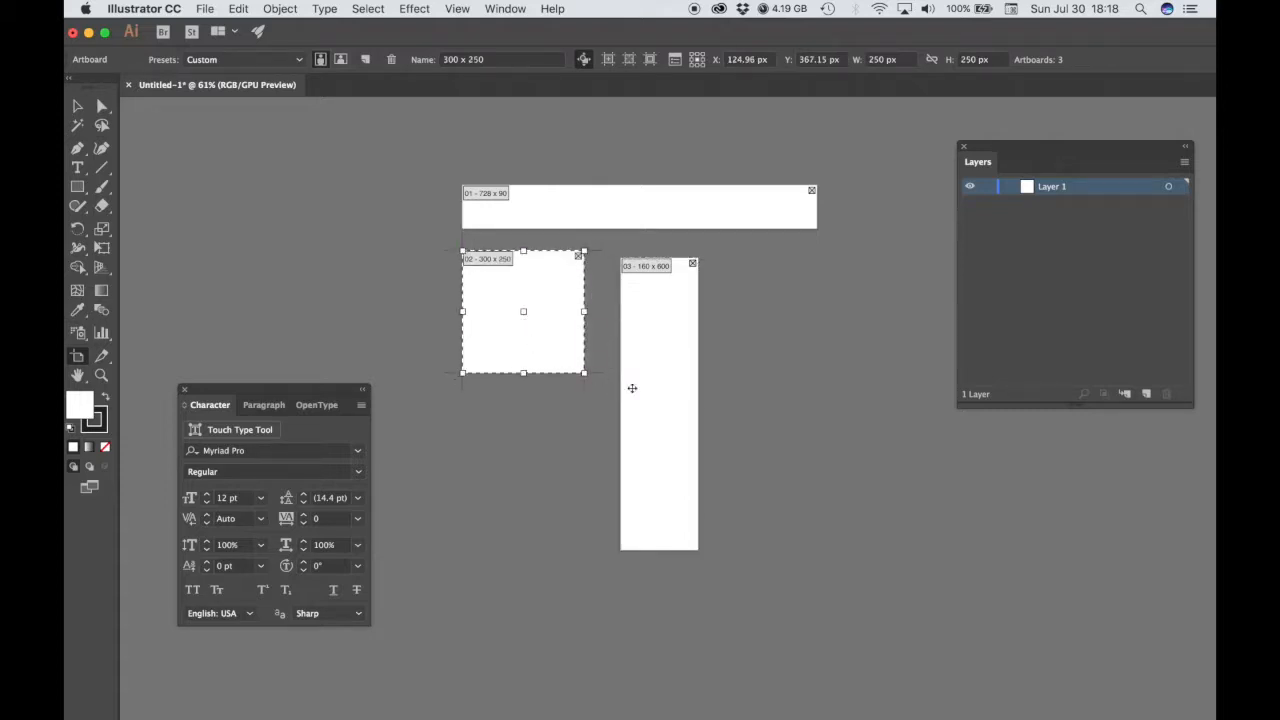
{"action": "mouse_move", "coordinate": [648, 380]}
{"action": "left_mouse_down"}
{"action": "mouse_move", "coordinate": [772, 372]}
{"action": "mouse_move", "coordinate": [647, 376]}
{"action": "left_mouse_up"}
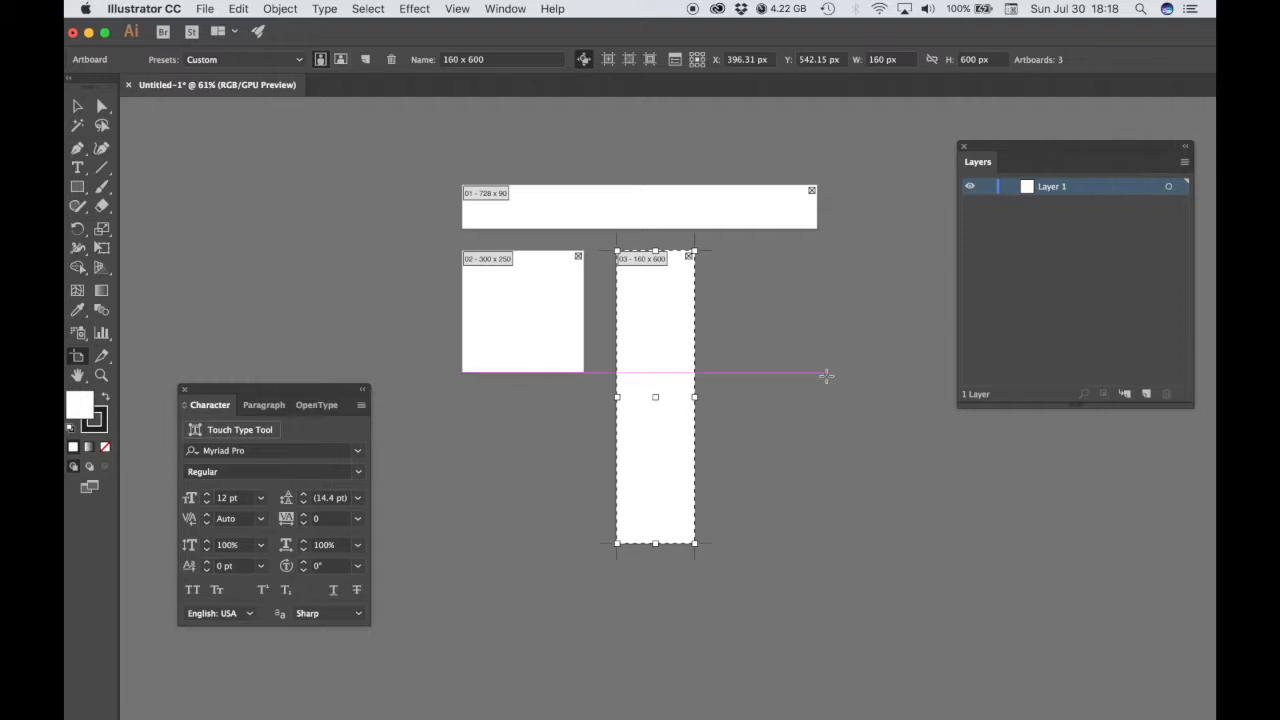
{"action": "key", "text": "super+equal"}
{"action": "mouse_move", "coordinate": [677, 279]}
{"action": "left_mouse_down"}
{"action": "mouse_move", "coordinate": [773, 404]}
{"action": "mouse_move", "coordinate": [656, 282]}
{"action": "left_mouse_up"}
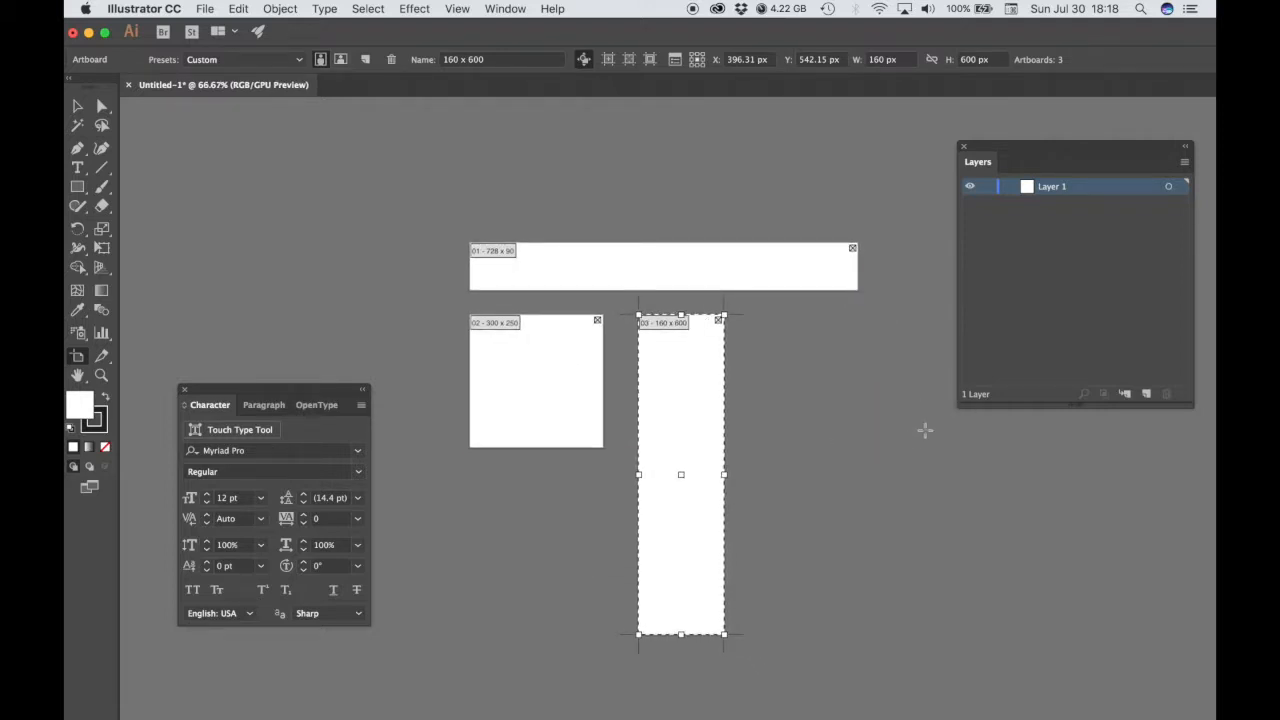
{"action": "left_click", "coordinate": [79, 107]}
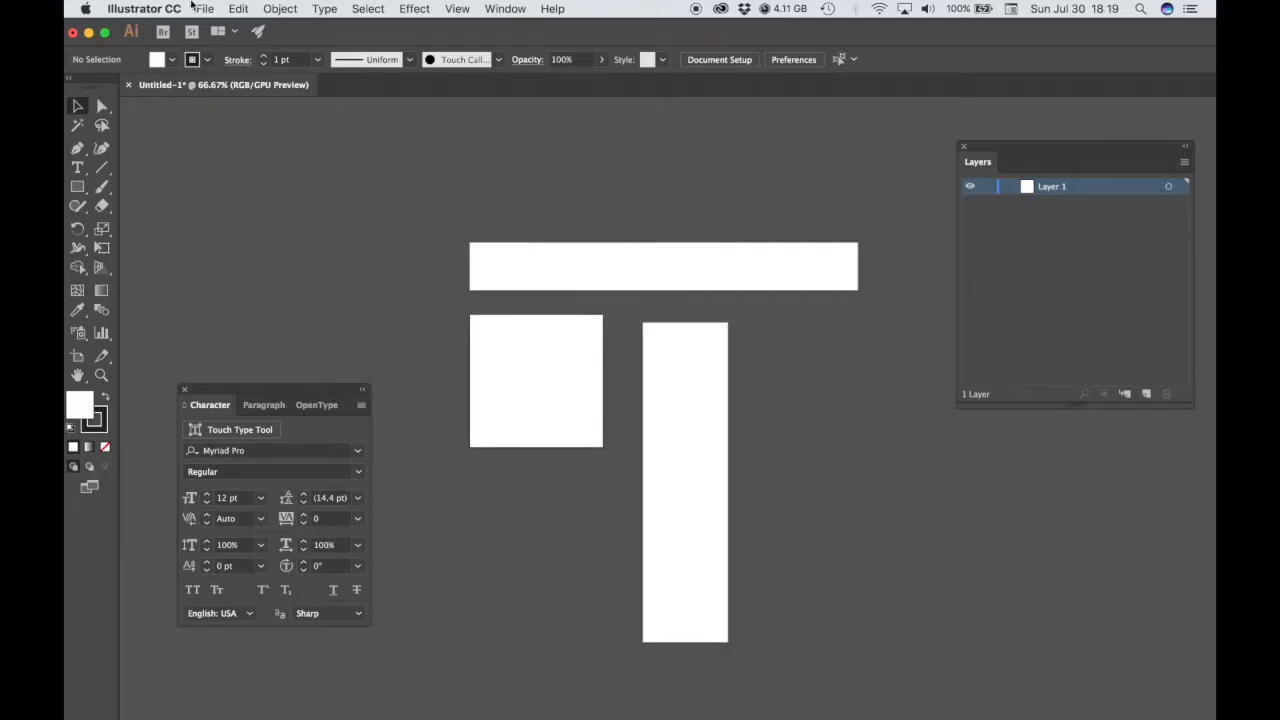
Place the 160x600, 728x90 and 250x250 micro09_backgroundsBanner JPEGs together, each filling its matching artboard
{"action": "left_click", "coordinate": [195, 8]}
{"action": "left_click", "coordinate": [230, 243]}
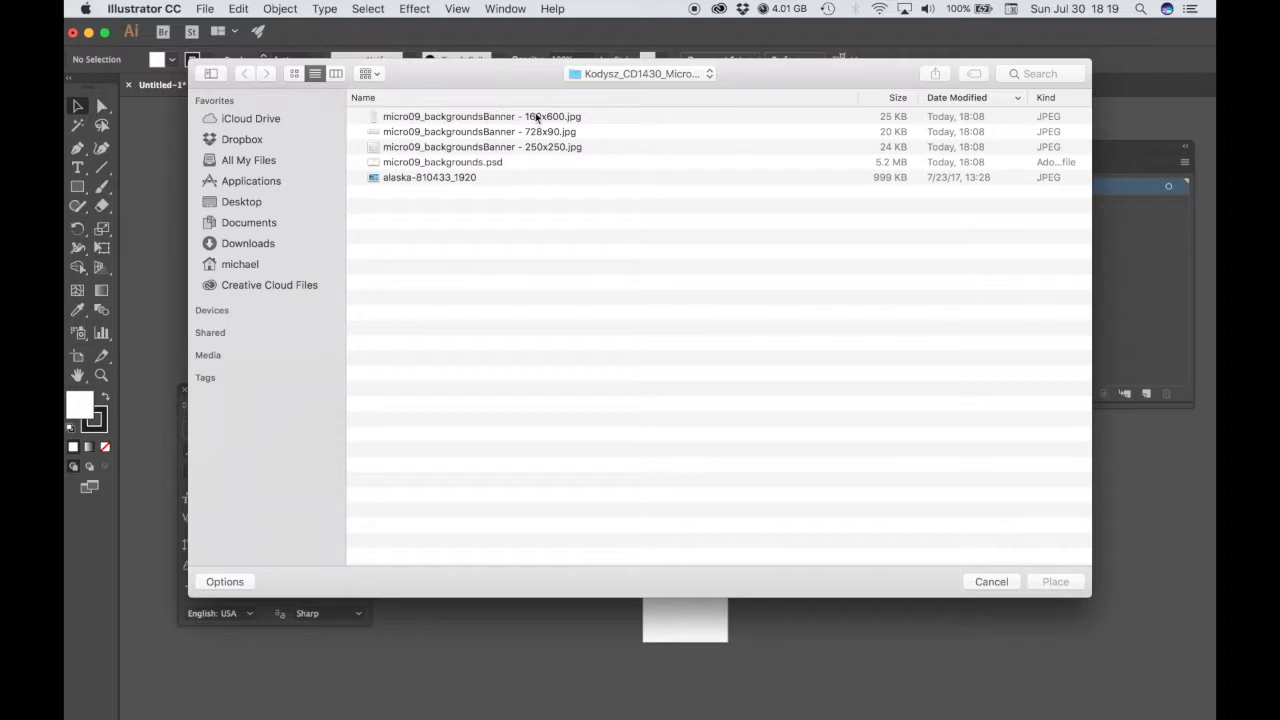
{"action": "left_click", "coordinate": [535, 115]}
{"action": "left_click", "coordinate": [533, 147], "text": "shift"}
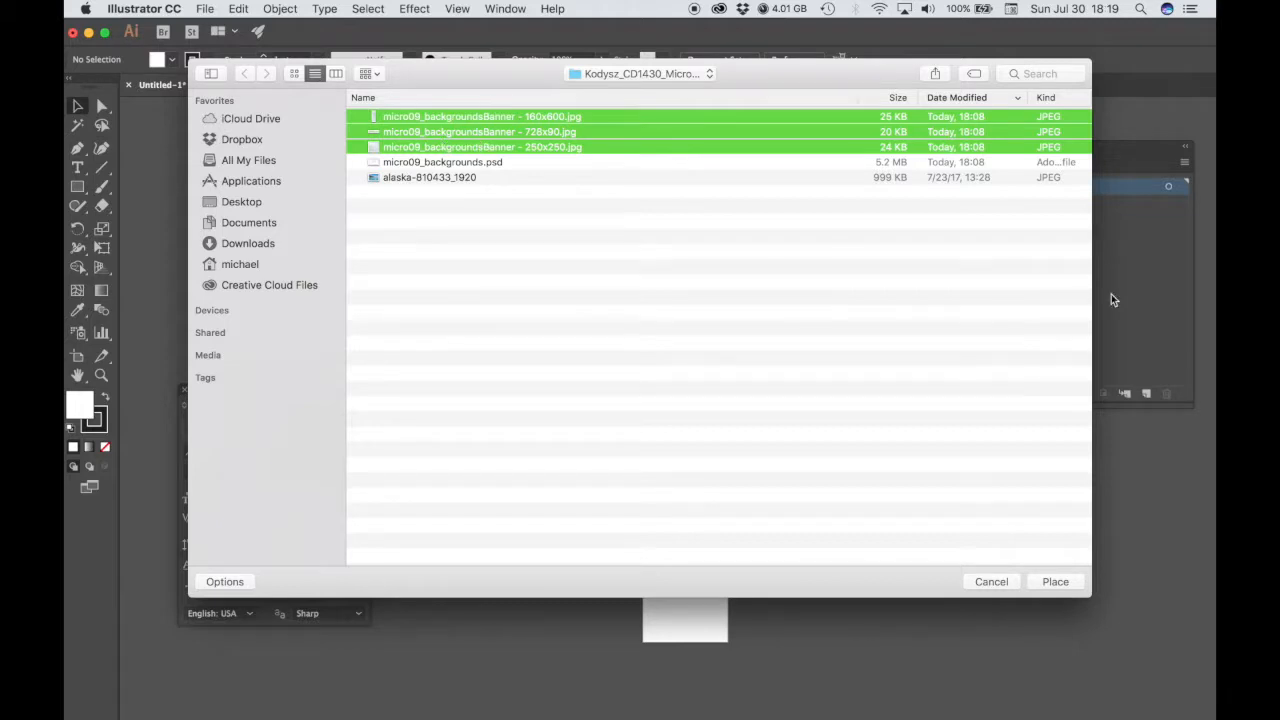
{"action": "left_click", "coordinate": [1055, 582]}
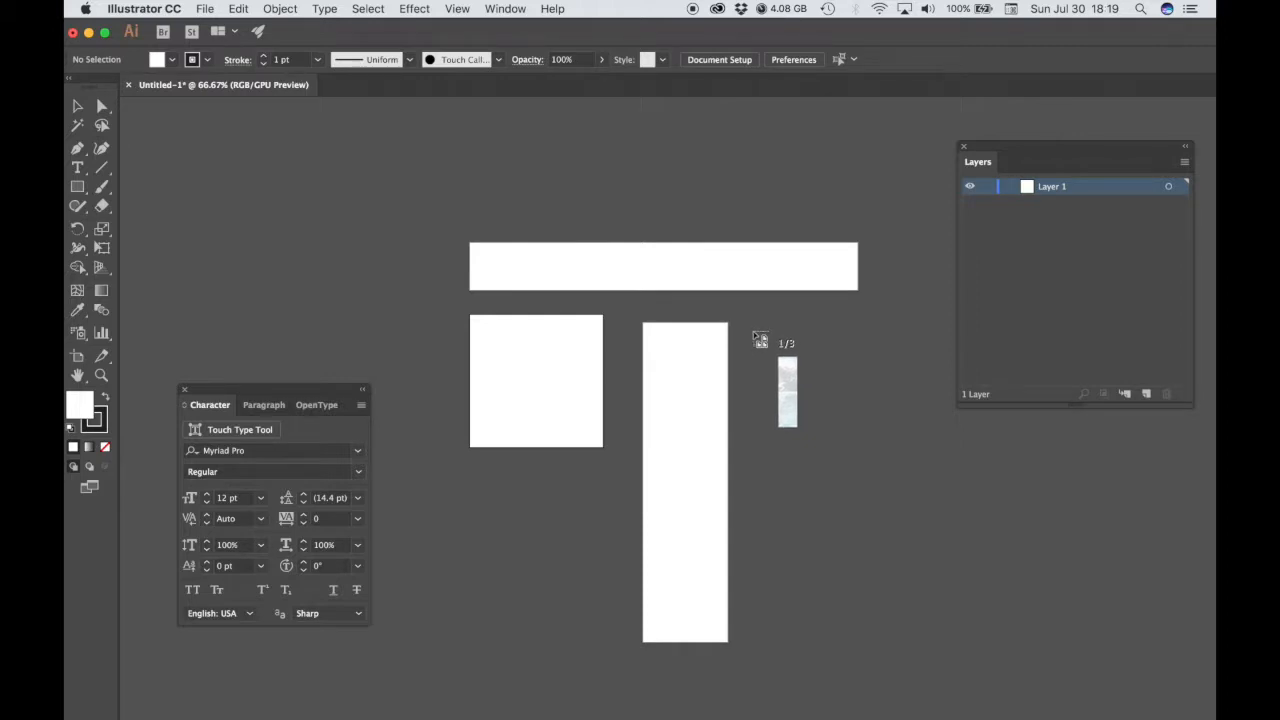
{"action": "left_click", "coordinate": [645, 325]}
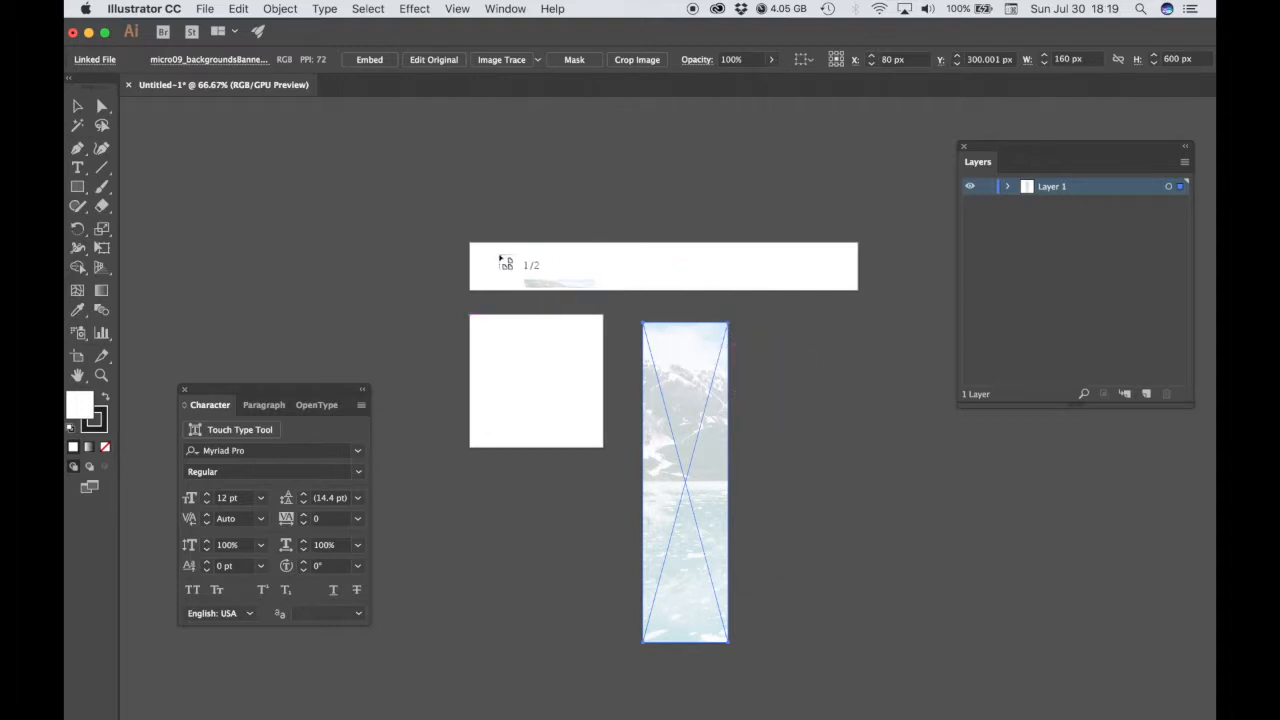
{"action": "left_click", "coordinate": [472, 248]}
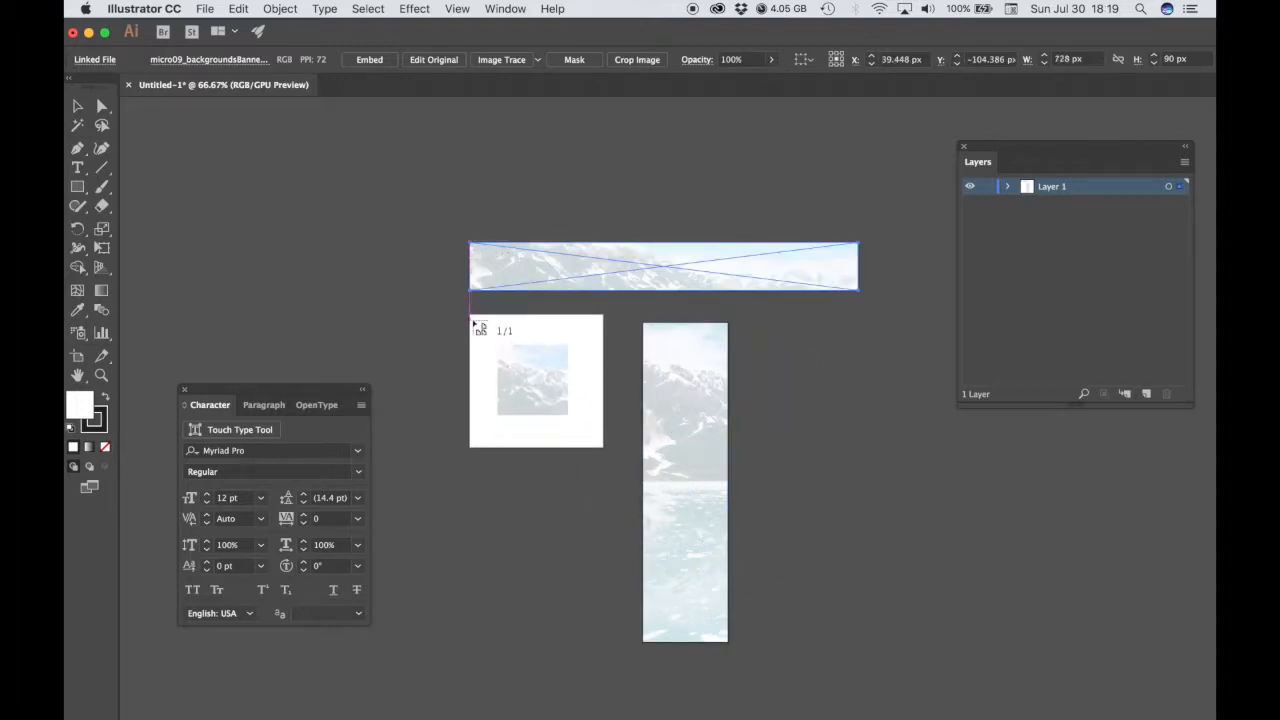
{"action": "left_click", "coordinate": [477, 324]}
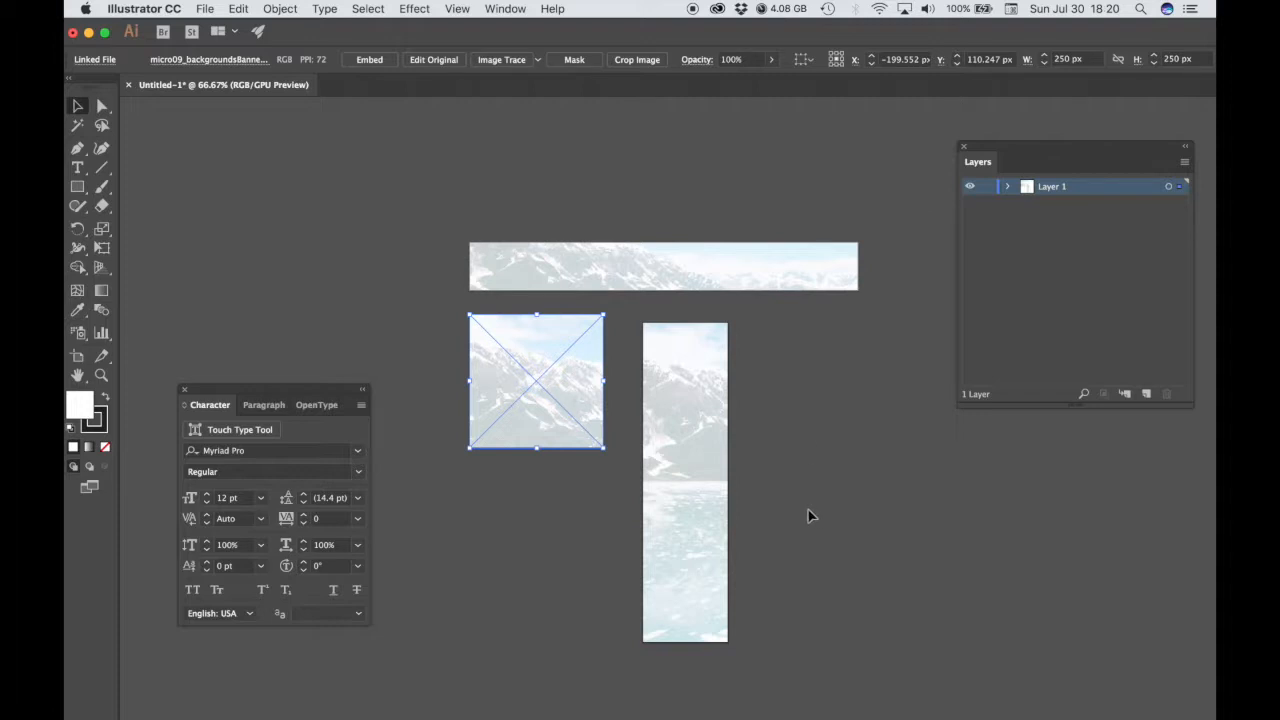
Rename Layer 1 to "background" and lock it
{"action": "double_click", "coordinate": [1050, 187]}
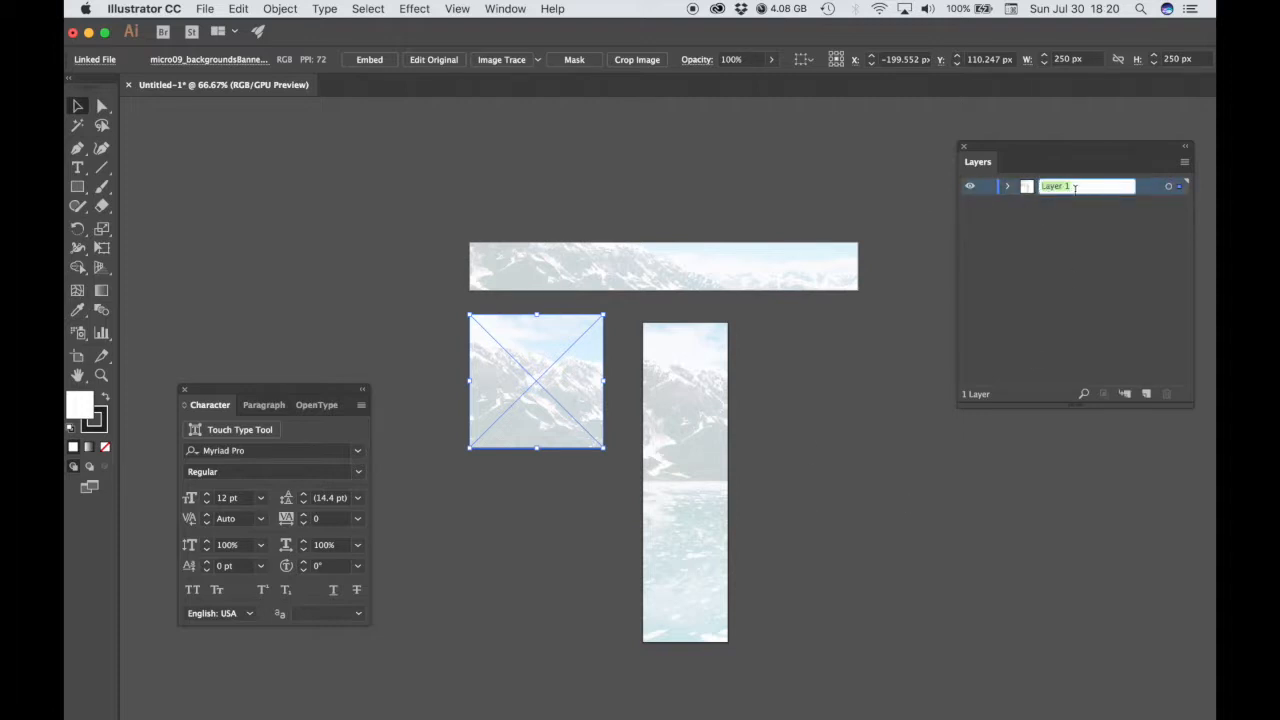
{"action": "type", "text": "background"}
{"action": "key", "text": "Return"}
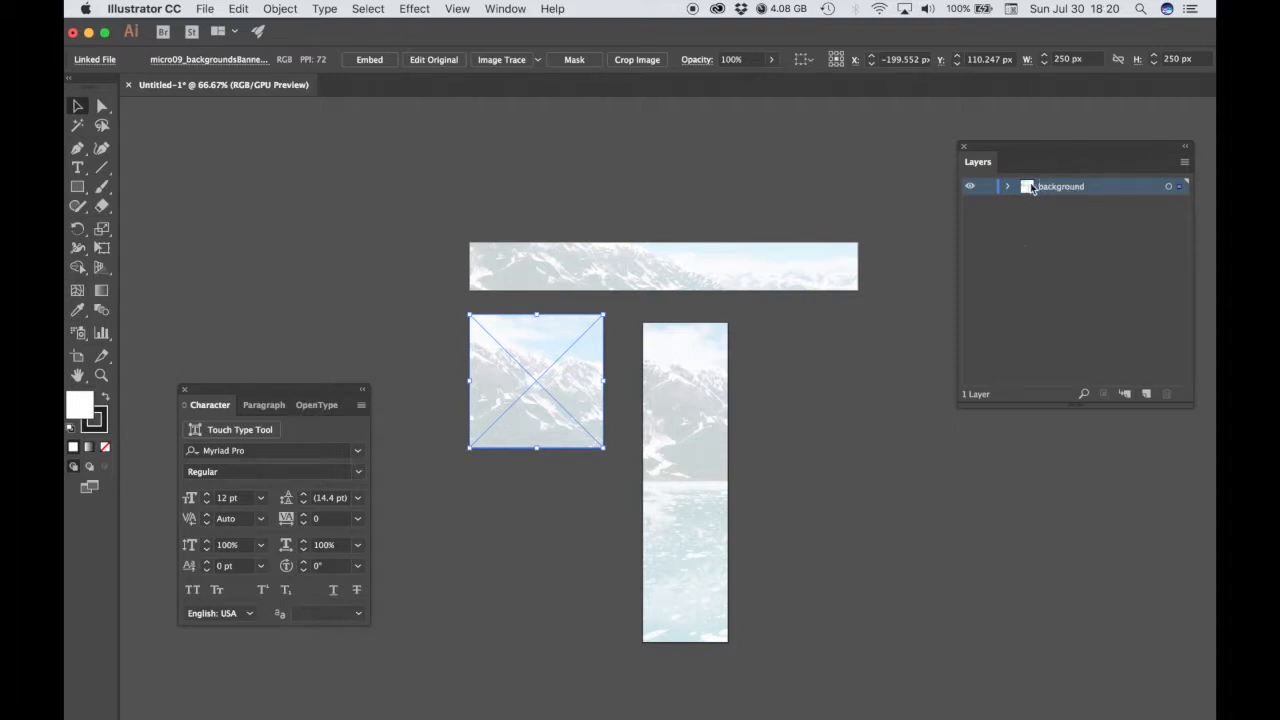
{"action": "left_click", "coordinate": [997, 286]}
Add a new layer above the background layer and name it "artwork"
{"action": "left_click", "coordinate": [1147, 396]}
{"action": "double_click", "coordinate": [1055, 188]}
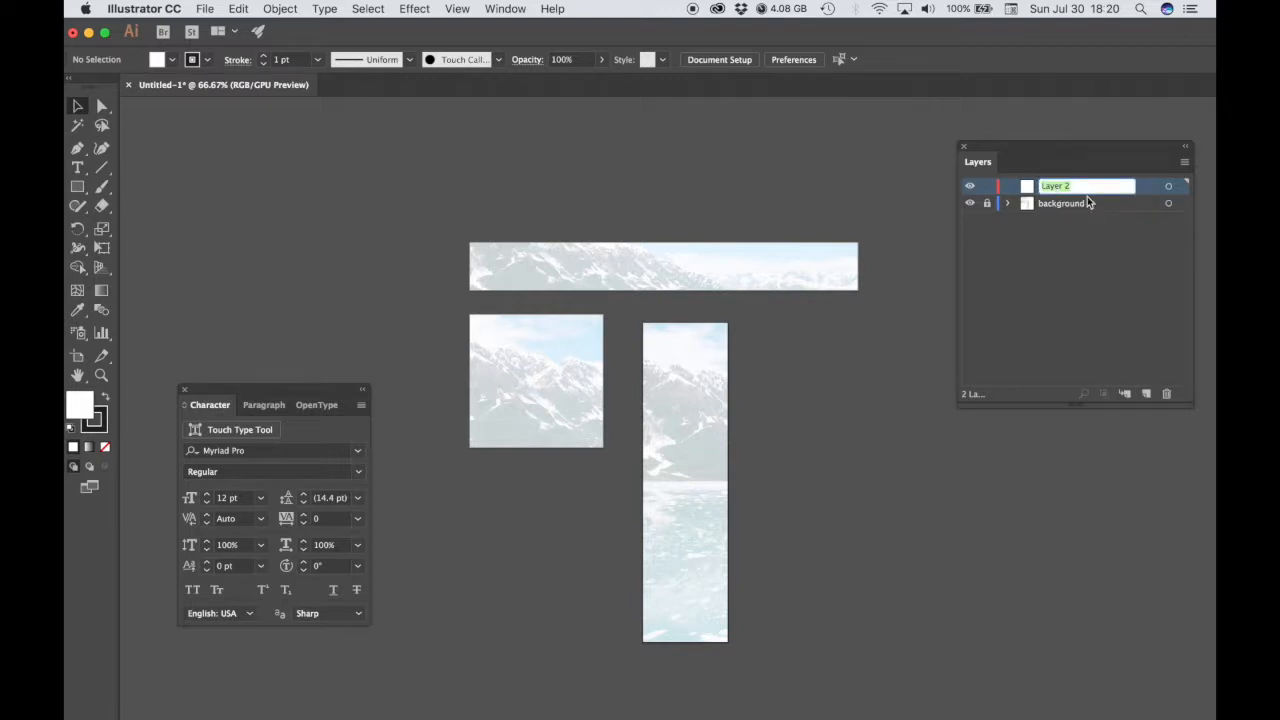
{"action": "type", "text": "artwork"}
{"action": "key", "text": "Return"}
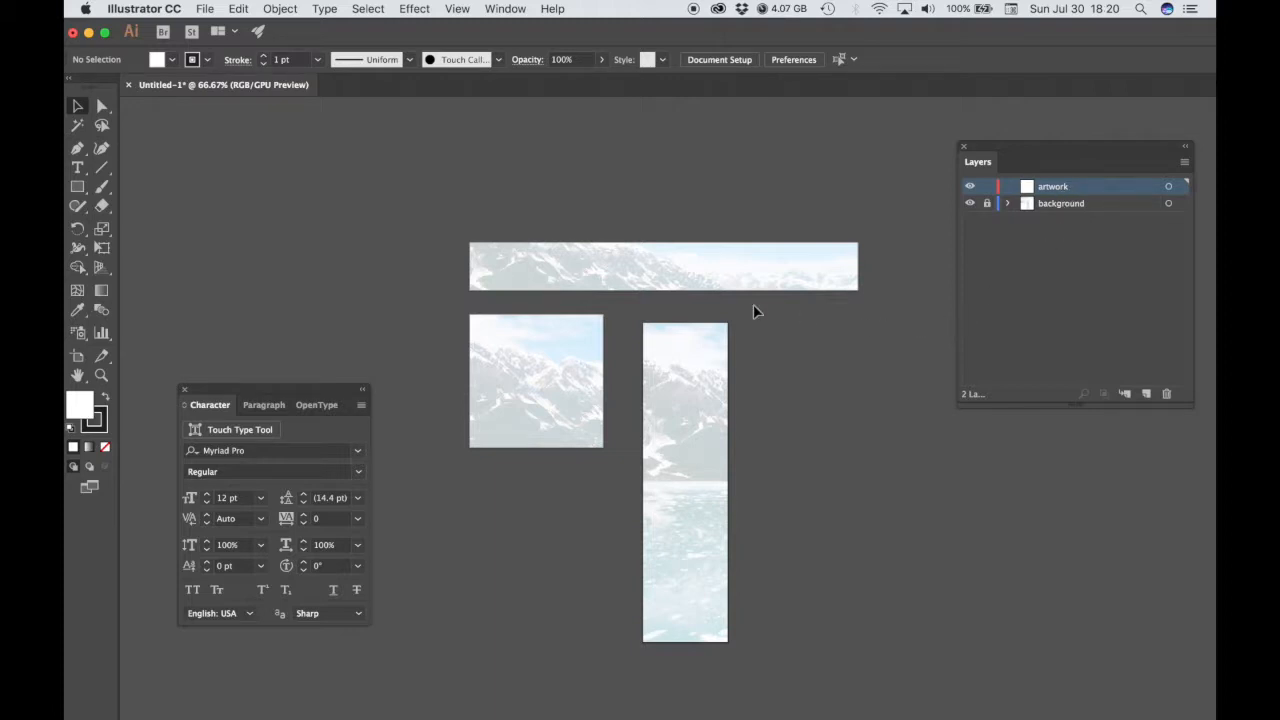
Move the Layers and Character panels clear of the banner artboards
{"action": "key", "text": "super+1"}
{"action": "left_click_drag", "start_coordinate": [770, 442], "coordinate": [626, 264]}
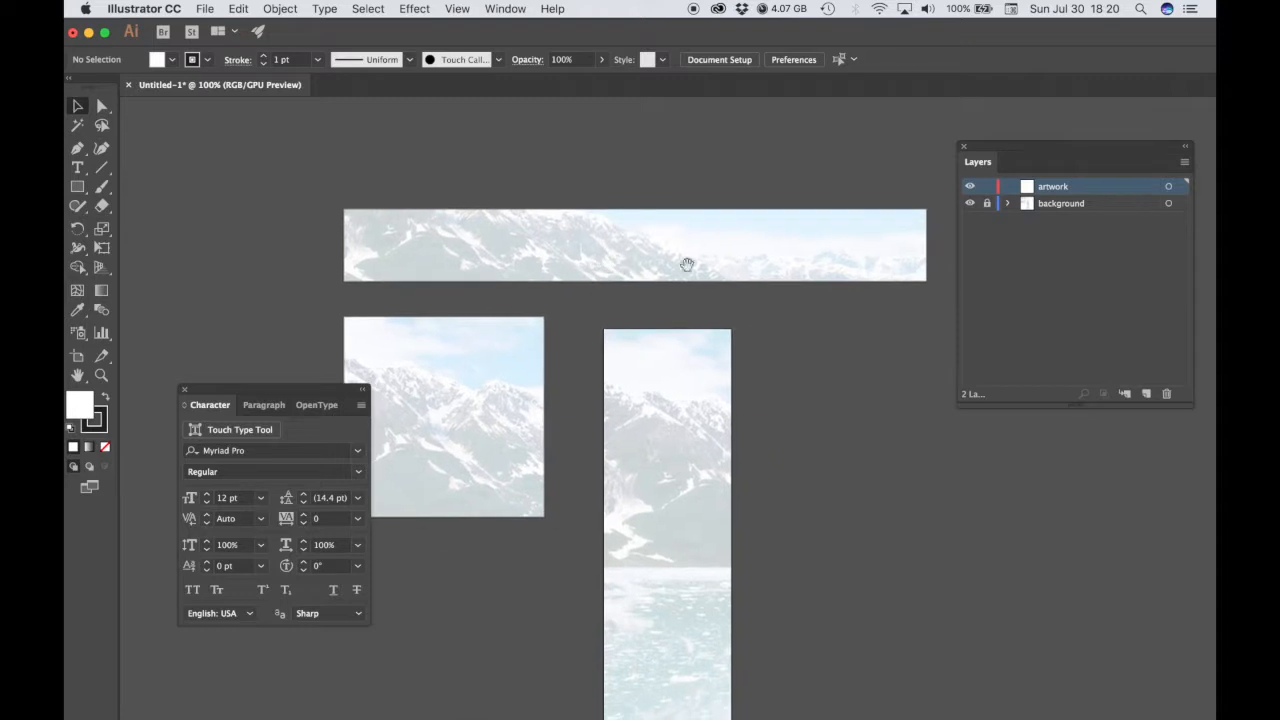
{"action": "left_click_drag", "start_coordinate": [1005, 152], "coordinate": [1030, 237]}
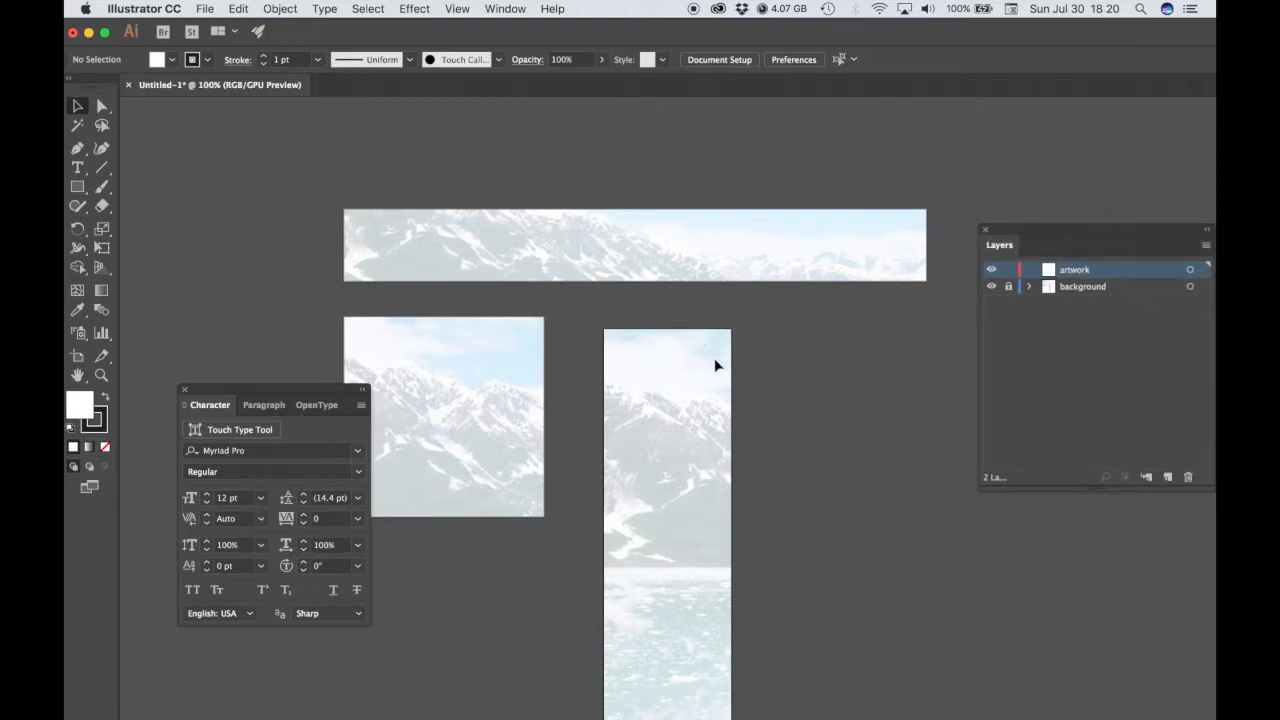
{"action": "left_click_drag", "start_coordinate": [823, 397], "coordinate": [837, 363]}
{"action": "left_click_drag", "start_coordinate": [330, 395], "coordinate": [313, 420]}
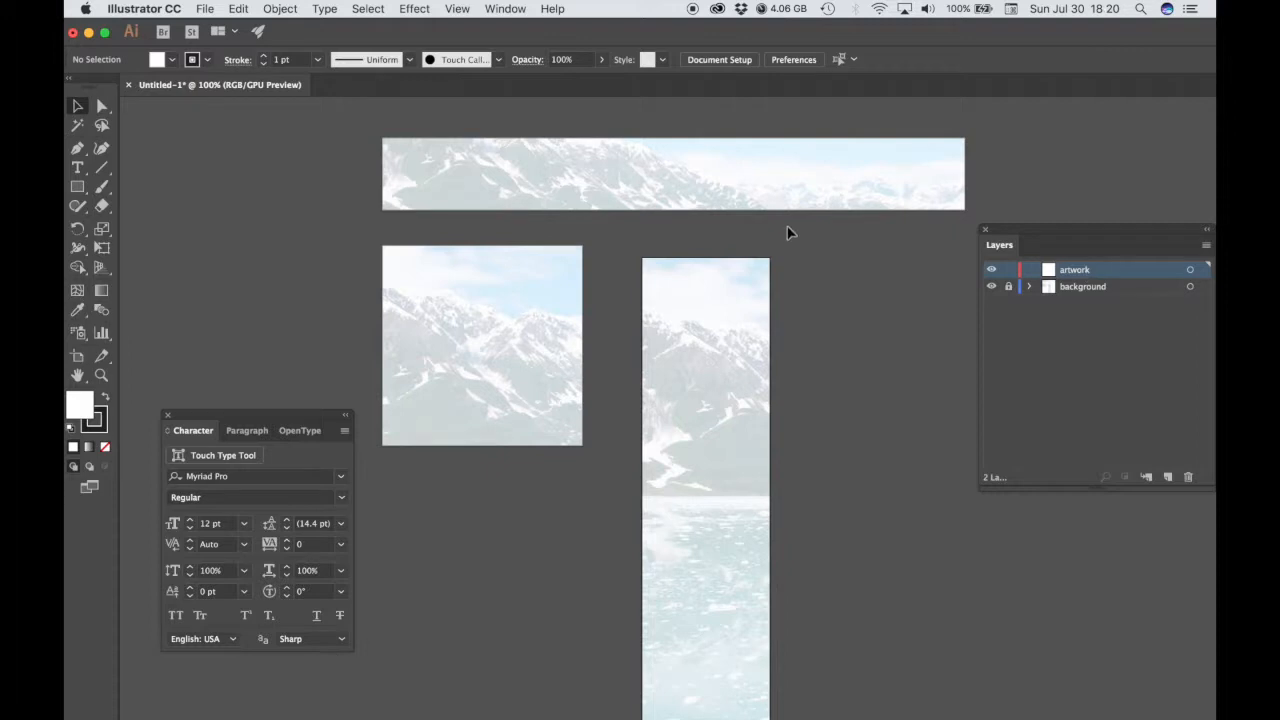
Add the headline "Keeping cool is a breeze" on the 728 x 90 banner and select all of its text
{"action": "left_click", "coordinate": [78, 168]}
{"action": "left_click", "coordinate": [484, 168]}
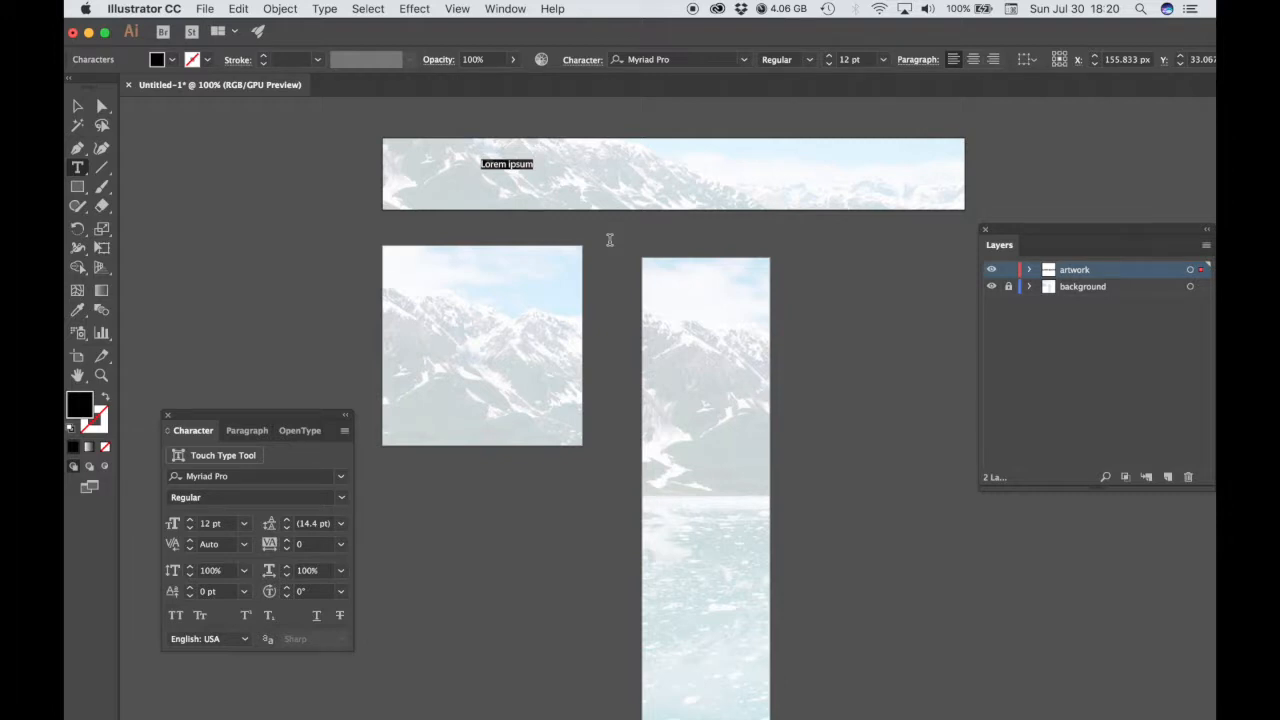
{"action": "type", "text": "Keeping cool is a breeze"}
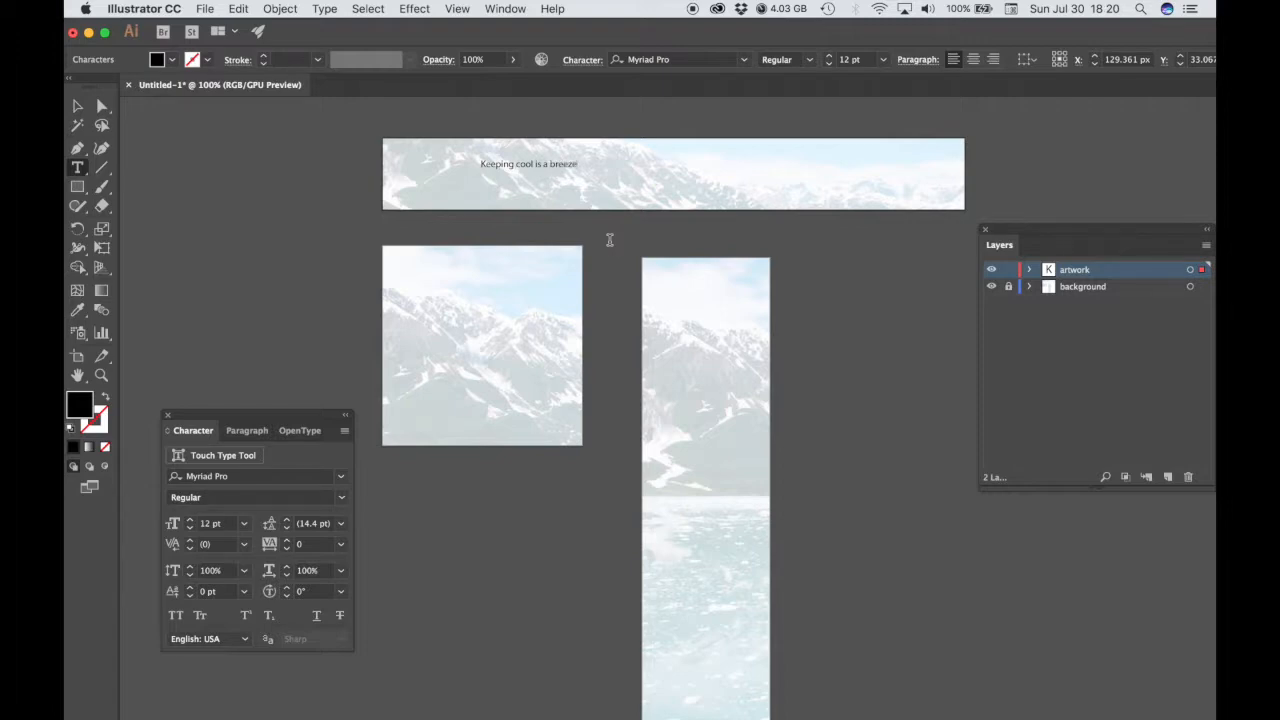
{"action": "key", "text": "super+a"}
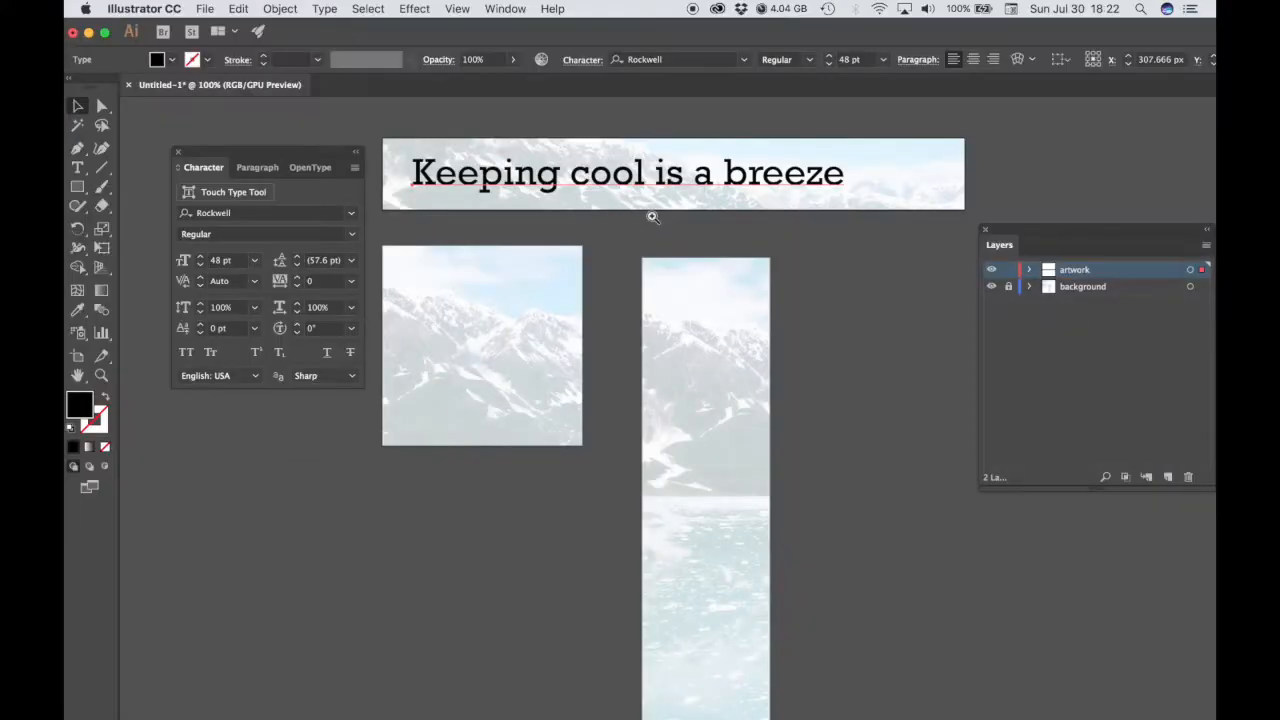
Set the tracking of the whole "Keeping cool is a breeze" headline to -25
{"action": "left_click", "coordinate": [657, 285]}
{"action": "left_click_drag", "start_coordinate": [682, 412], "coordinate": [624, 182]}
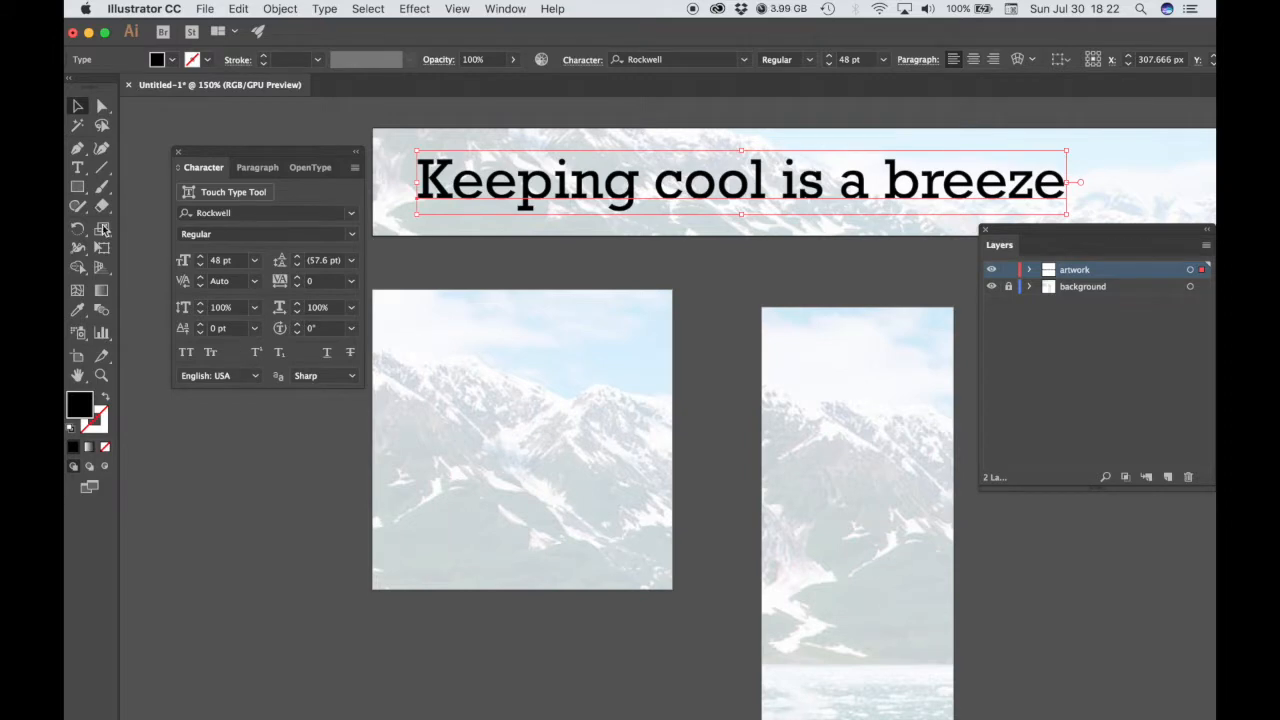
{"action": "left_click", "coordinate": [78, 170]}
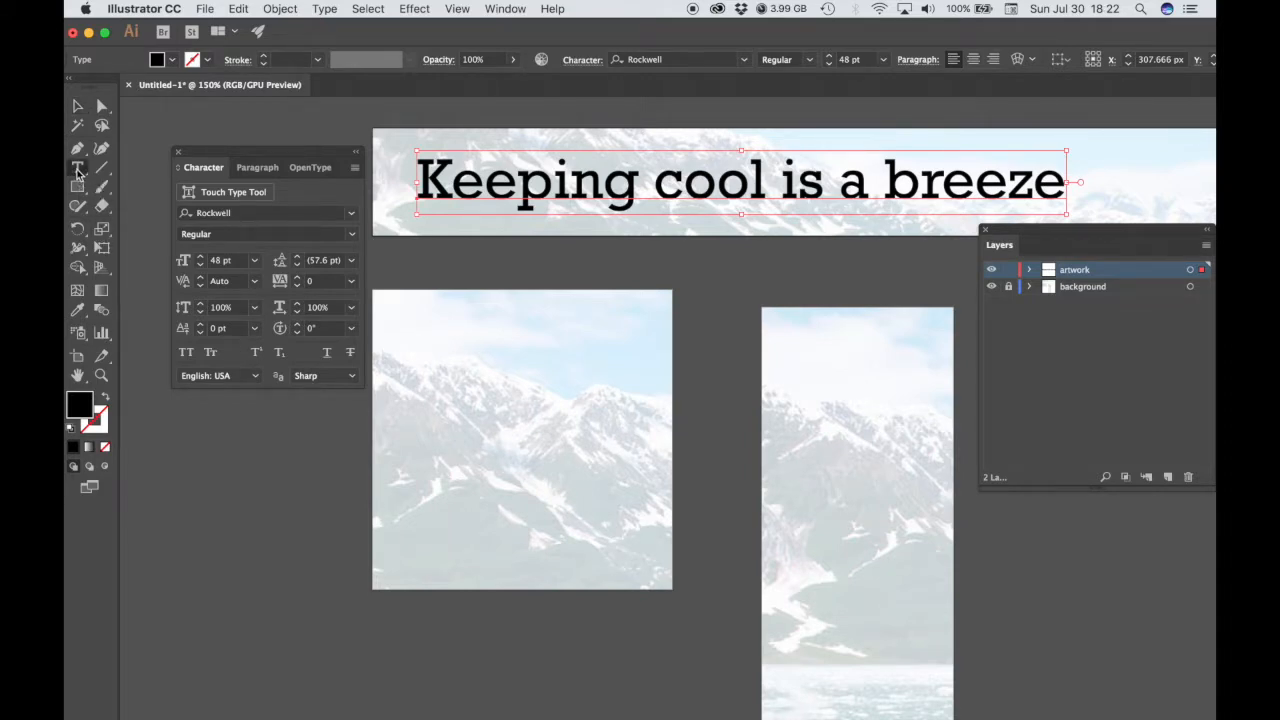
{"action": "left_click_drag", "start_coordinate": [1062, 183], "coordinate": [368, 364]}
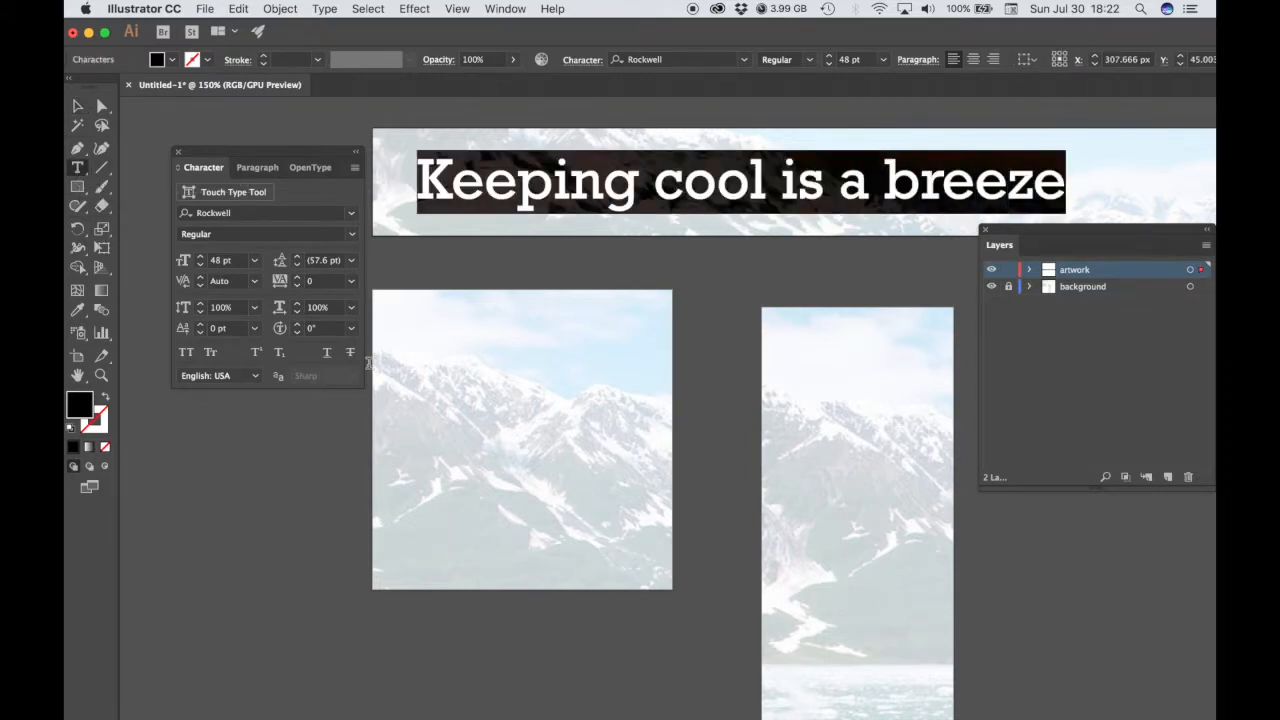
{"action": "left_click", "coordinate": [351, 281]}
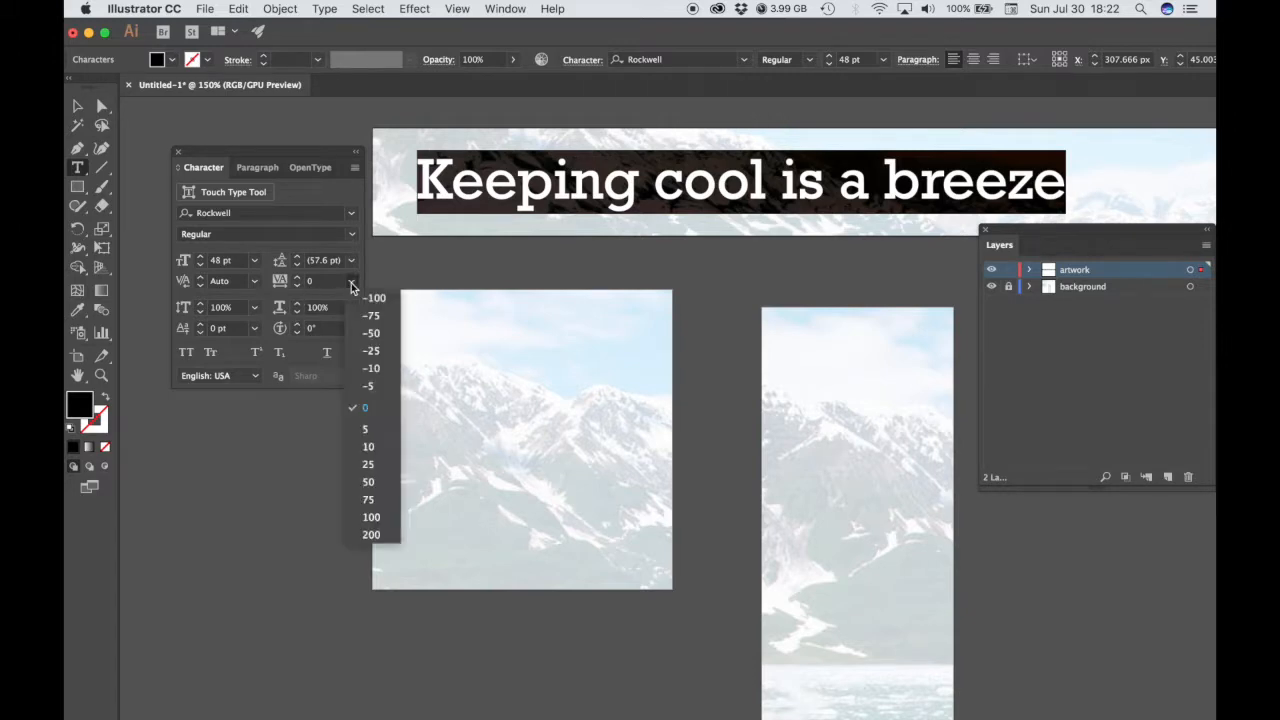
{"action": "left_click", "coordinate": [371, 352]}
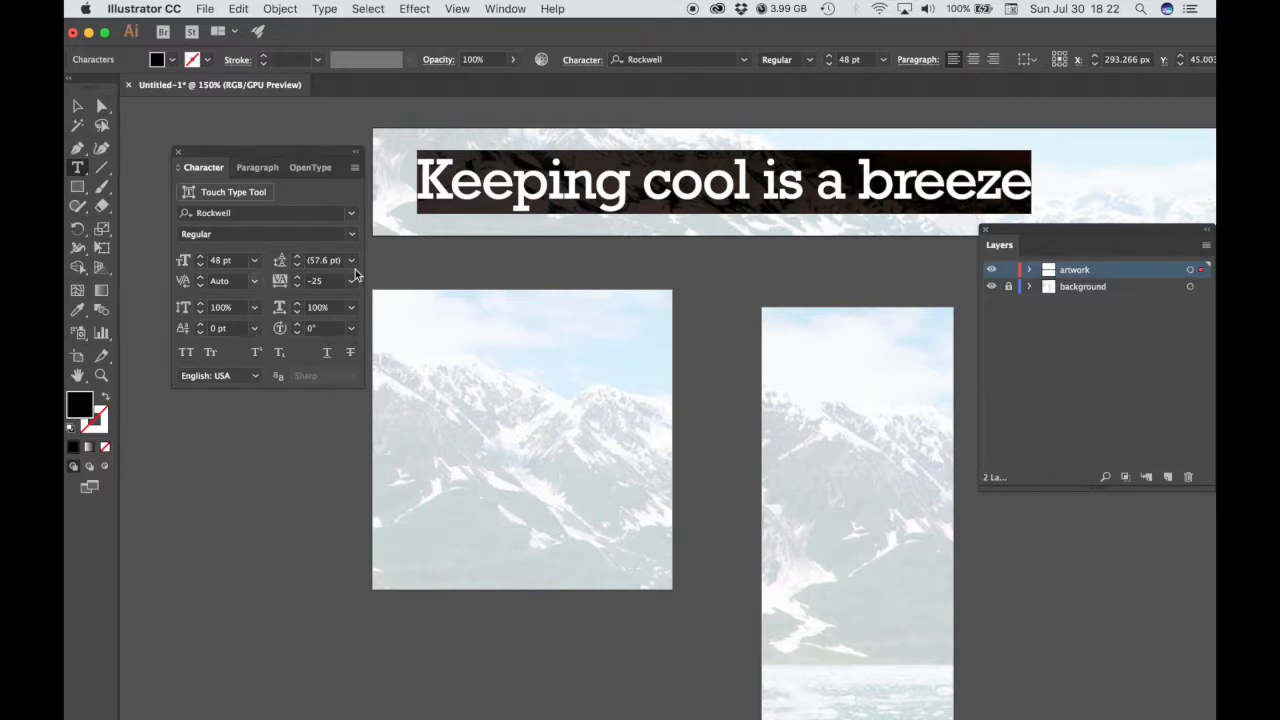
Widen the kerning between the two o's of "cool" in the headline
{"action": "left_click", "coordinate": [689, 200]}
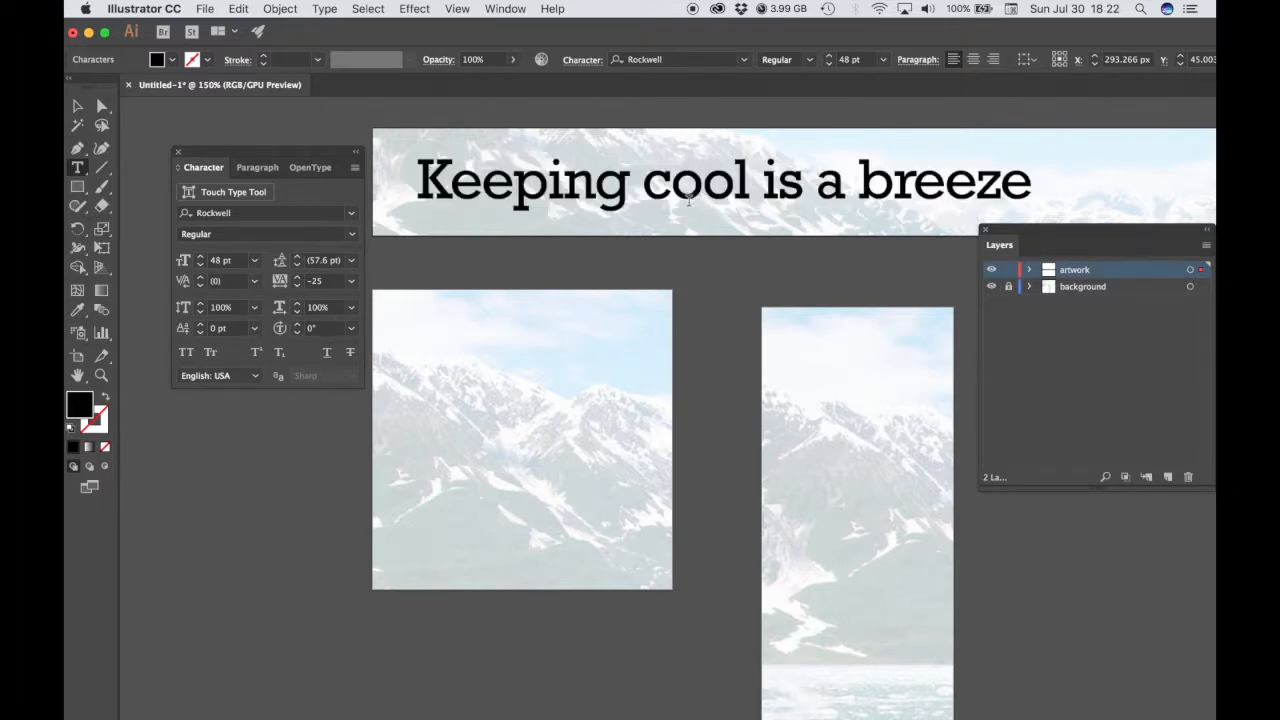
{"action": "key", "text": "alt+Right"}
{"action": "key", "text": "alt+Right"}
{"action": "key", "text": "alt+Right"}
{"action": "key", "text": "alt+Right"}
{"action": "key", "text": "alt+Right"}
{"action": "key", "text": "alt+Right"}
{"action": "key", "text": "alt+Right"}
{"action": "key", "text": "alt+Right"}
{"action": "key", "text": "alt+Right"}
{"action": "key", "text": "alt+Right"}
{"action": "key", "text": "BackSpace"}
Move the Layers panel off the headline and set the kerning between "e" and "p" in "Keeping" to -25
{"action": "left_click", "coordinate": [101, 375]}
{"action": "left_click_drag", "start_coordinate": [568, 195], "coordinate": [741, 531]}
{"action": "left_click_drag", "start_coordinate": [1005, 245], "coordinate": [1019, 147]}
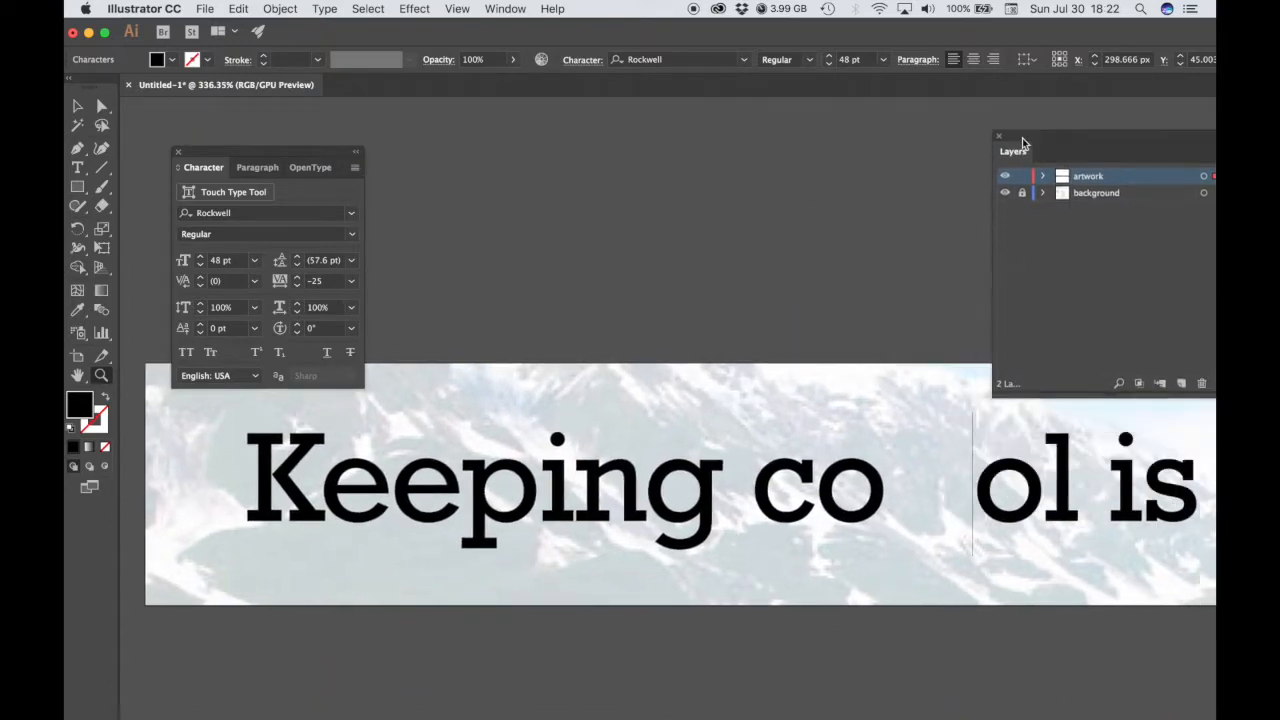
{"action": "left_click", "coordinate": [77, 167]}
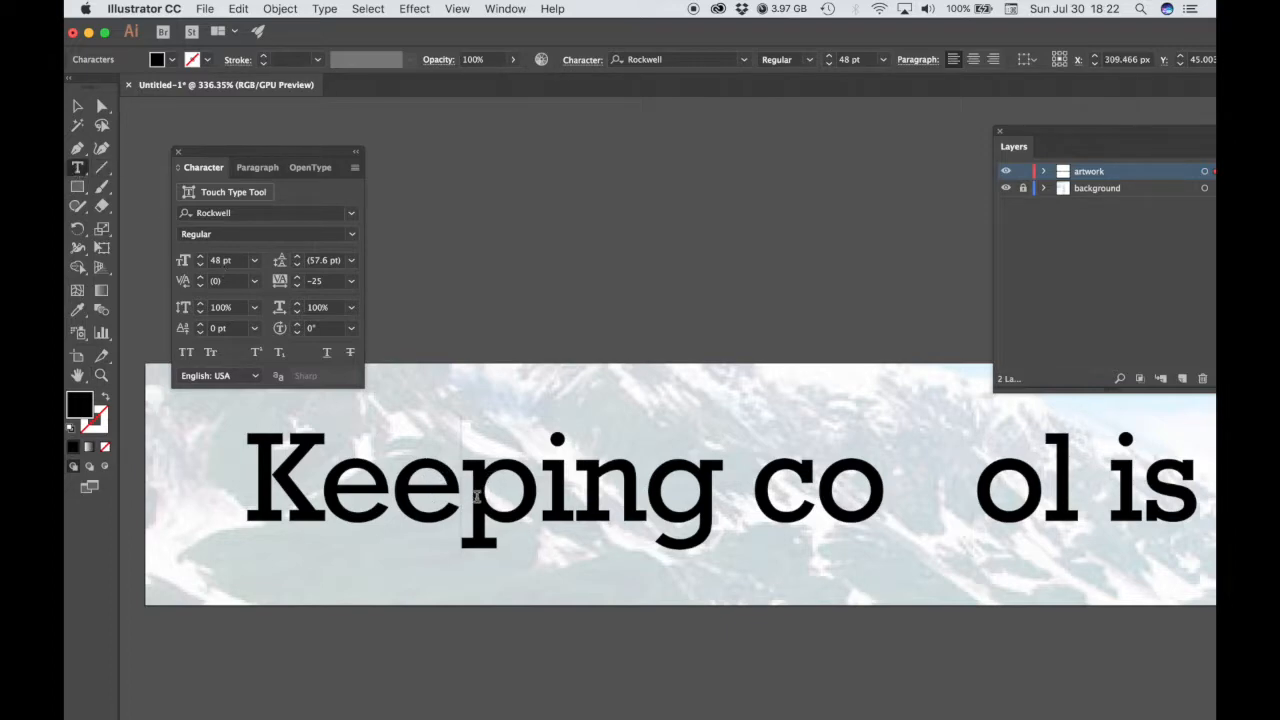
{"action": "left_click", "coordinate": [255, 281]}
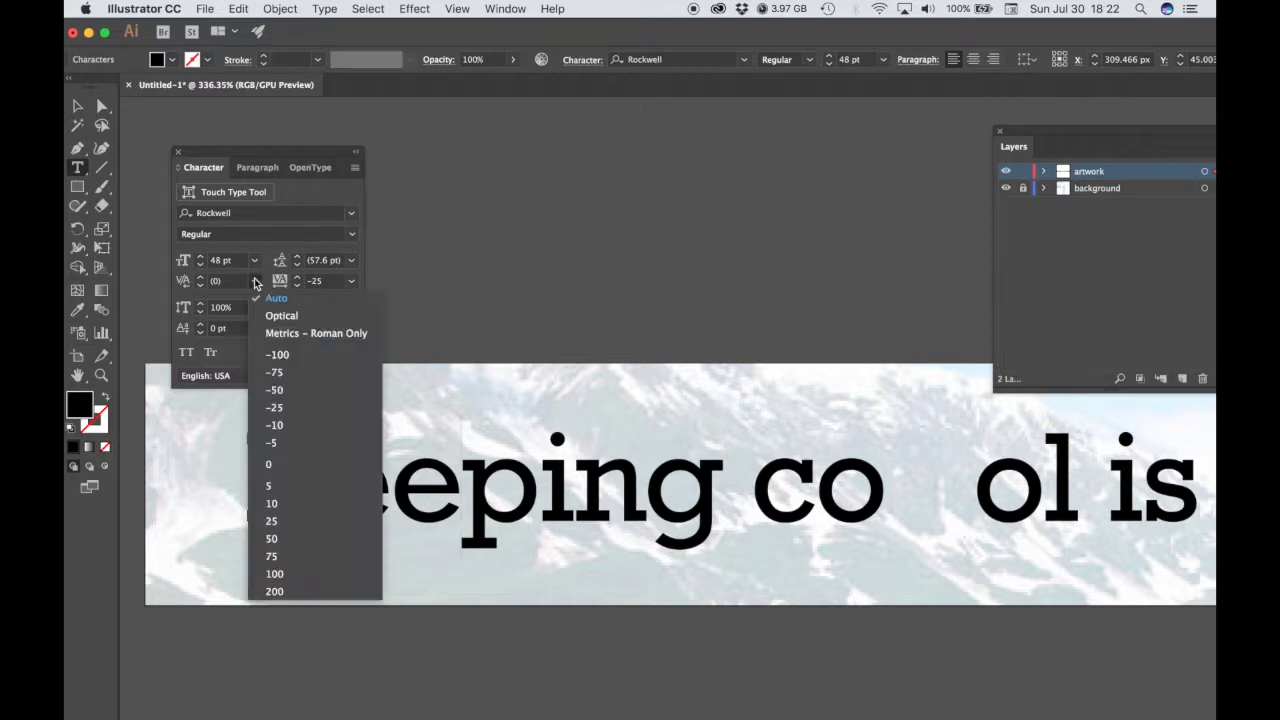
{"action": "left_click", "coordinate": [274, 372]}
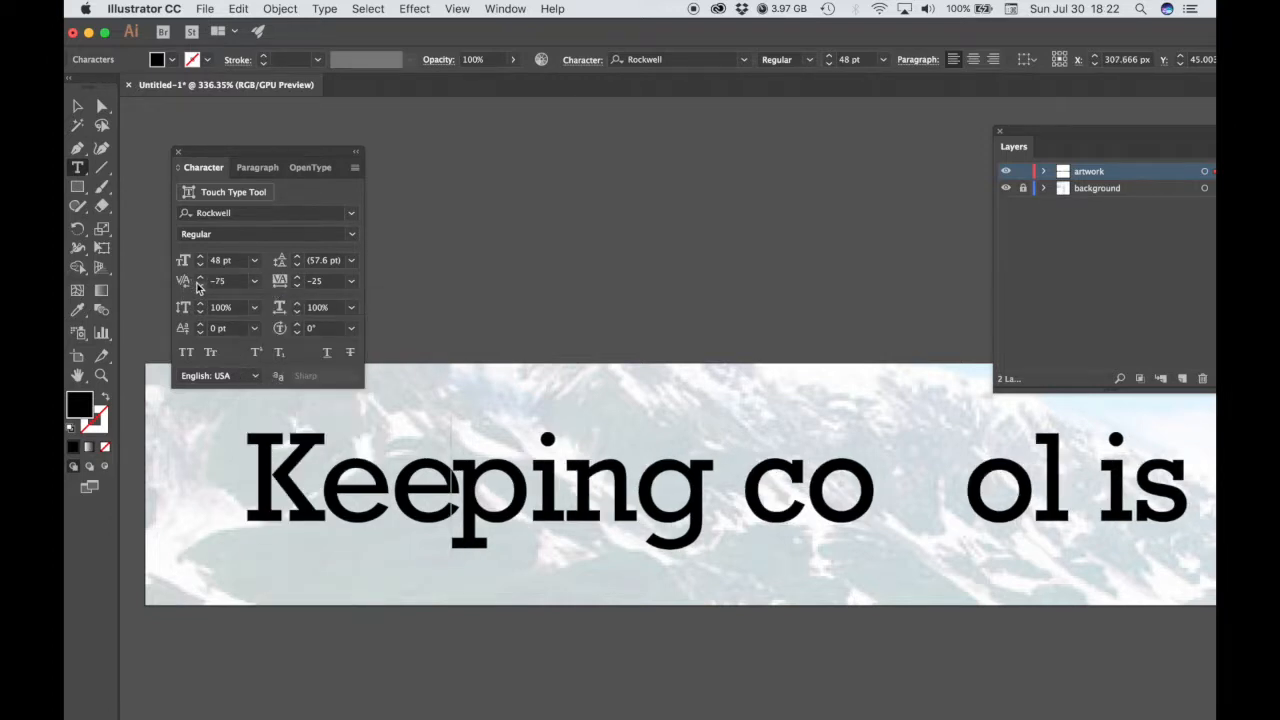
{"action": "left_click", "coordinate": [255, 283]}
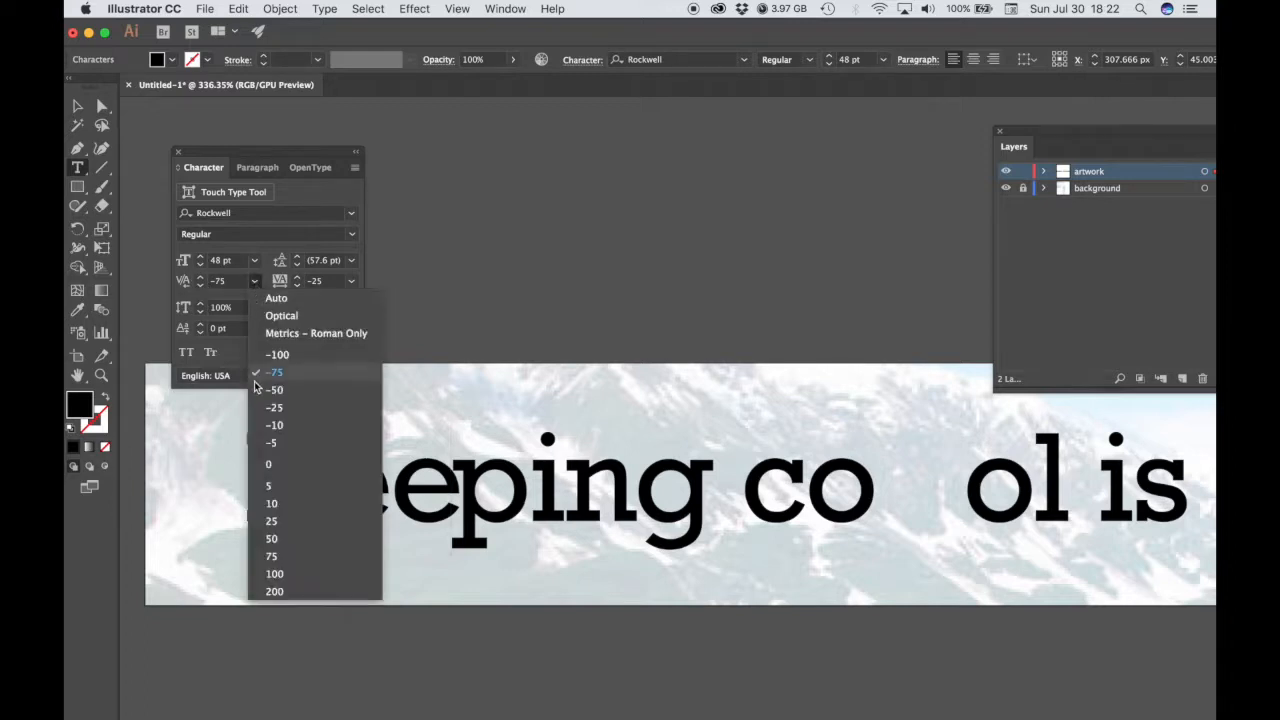
{"action": "left_click", "coordinate": [272, 408]}
Set the kerning between "p" and "i" in "Keeping" to -55
{"action": "left_click", "coordinate": [536, 525]}
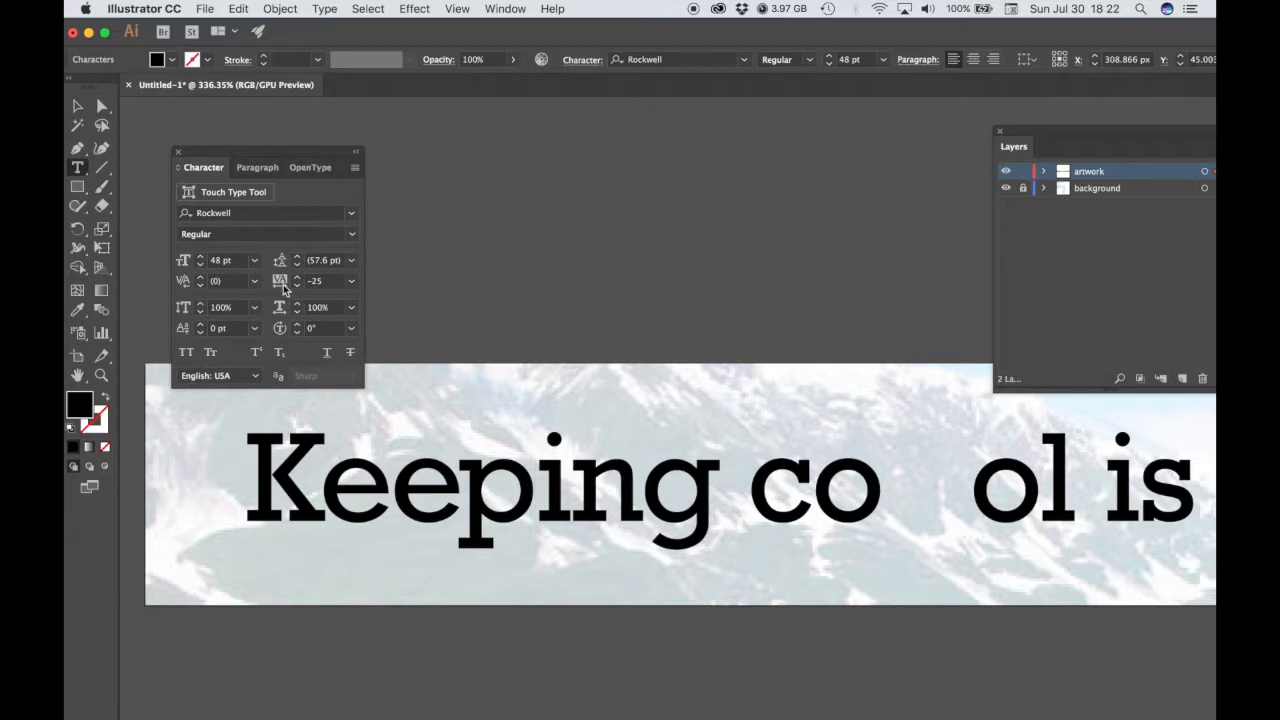
{"action": "left_click", "coordinate": [254, 284]}
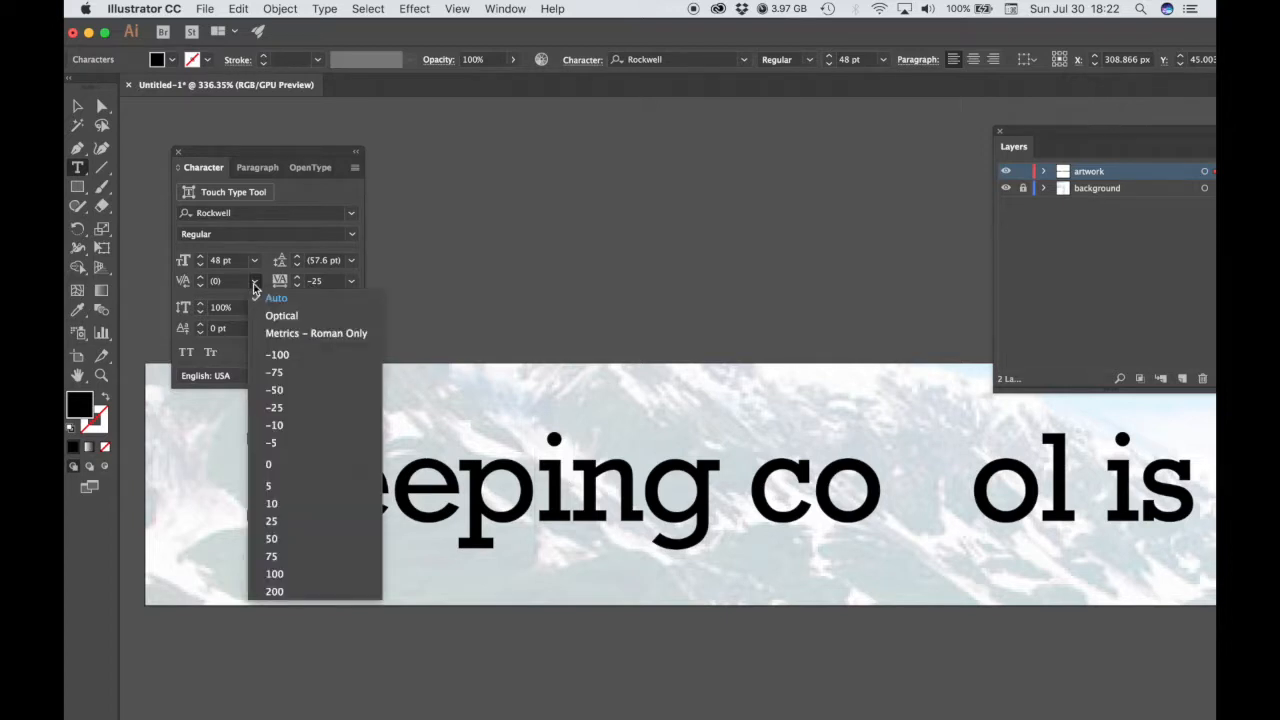
{"action": "left_click", "coordinate": [270, 390]}
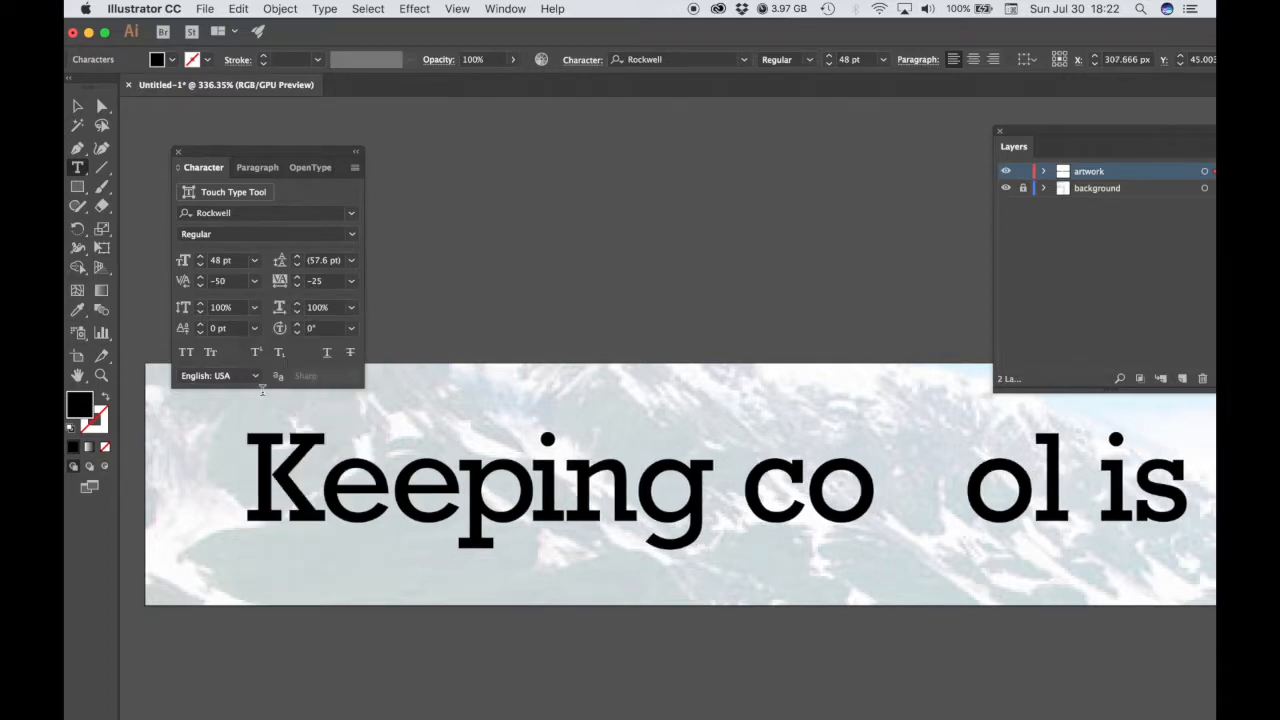
{"action": "left_click", "coordinate": [232, 281]}
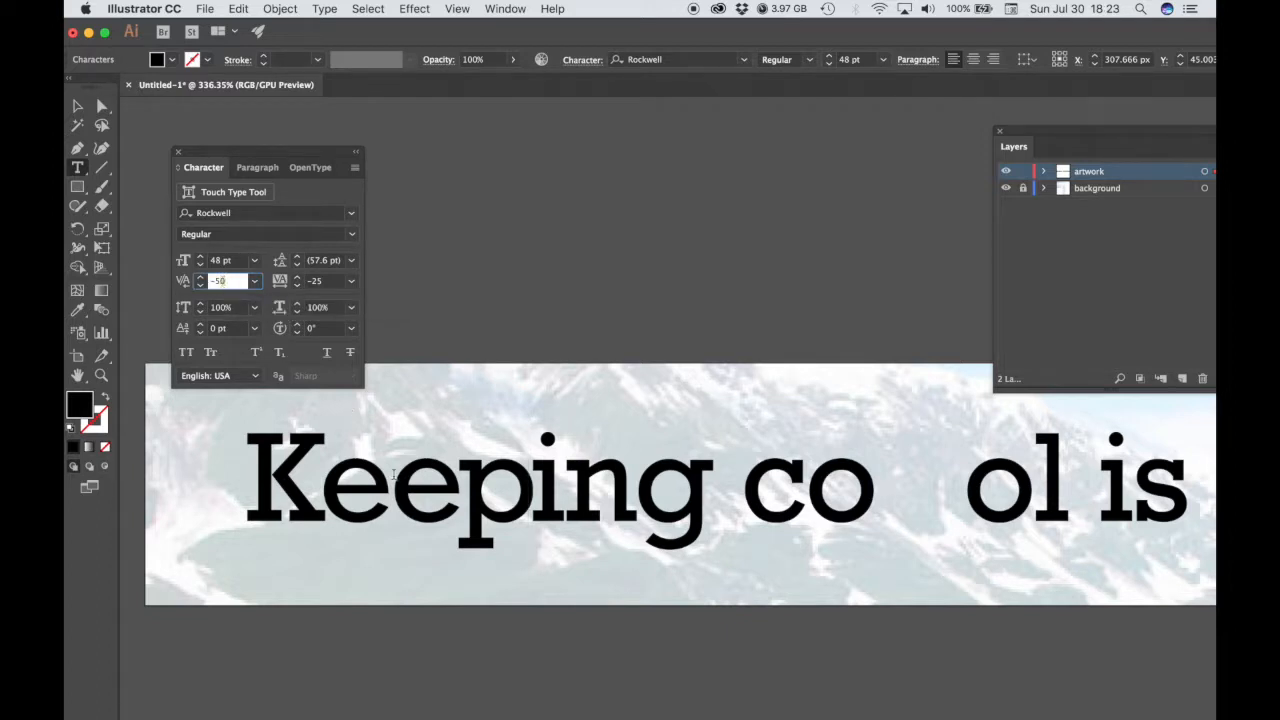
{"action": "type", "text": "-55"}
{"action": "key", "text": "Tab"}
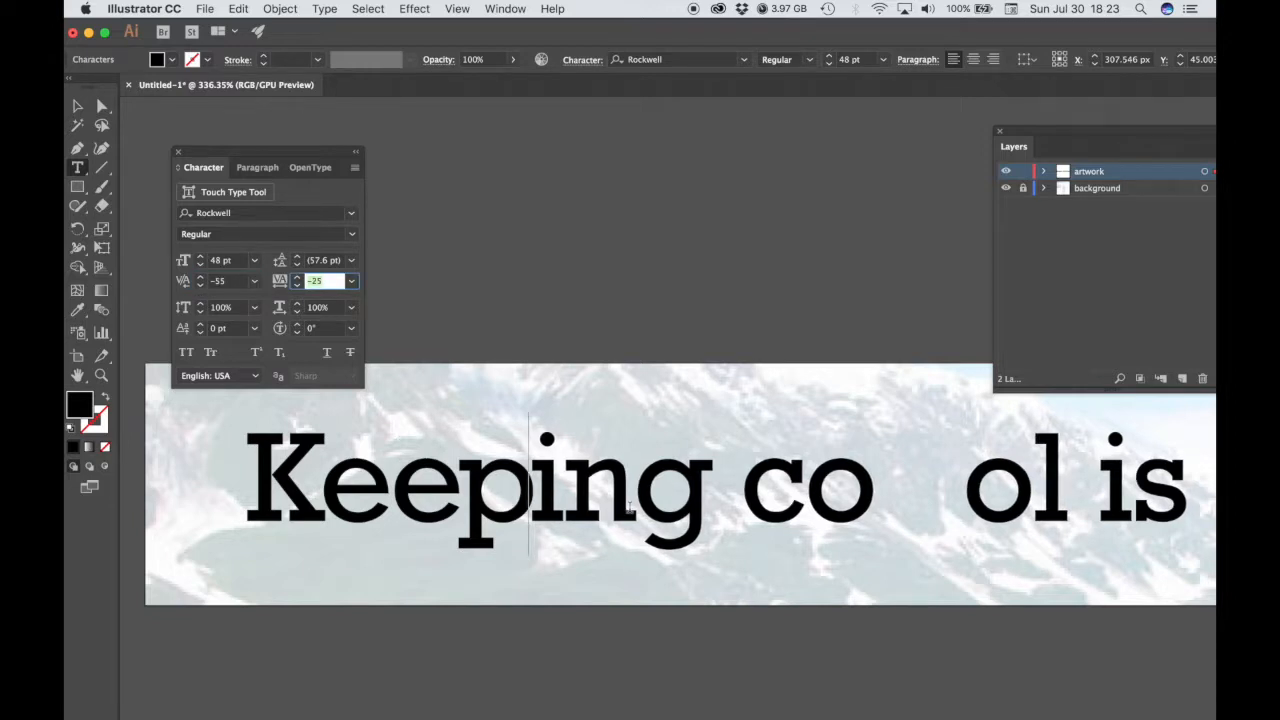
Close the wide gap between the two o's of "cool"
{"action": "left_click", "coordinate": [568, 513]}
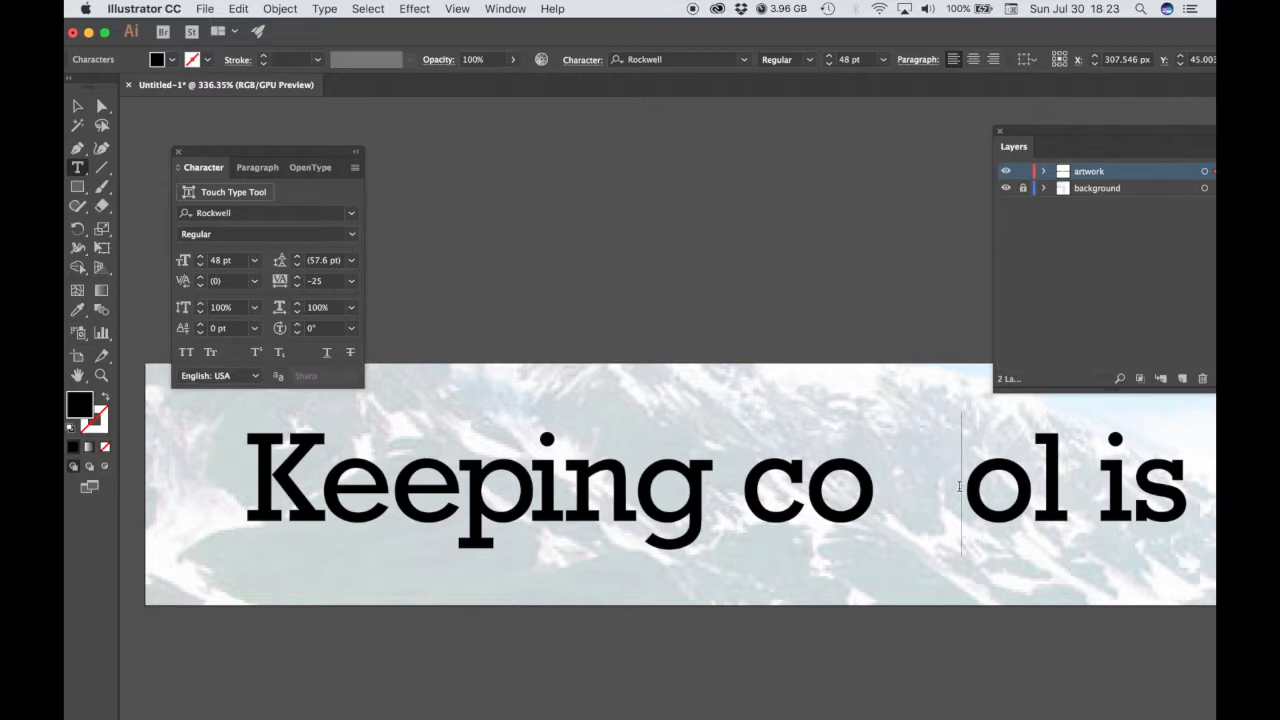
{"action": "left_click_drag", "start_coordinate": [960, 487], "coordinate": [876, 488]}
{"action": "key", "text": "BackSpace"}
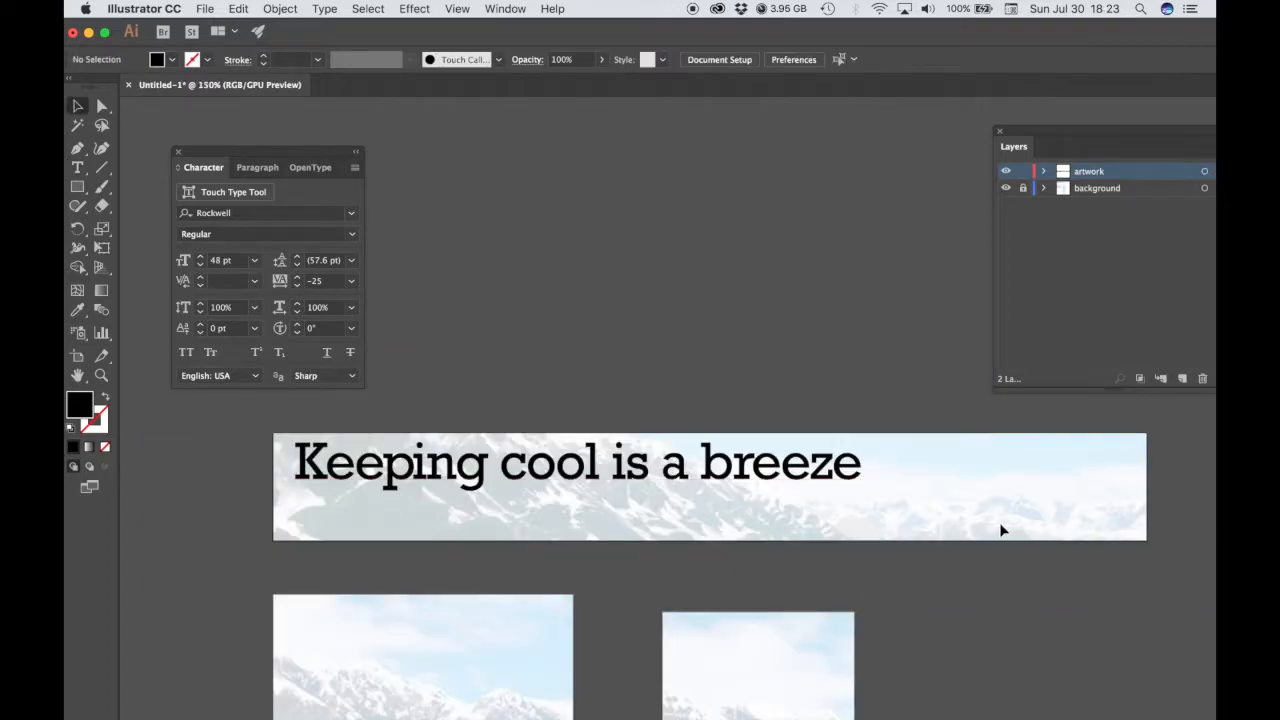
Duplicate the headline and place the copy just below it on the 728 x 90 banner
{"action": "left_click", "coordinate": [737, 458]}
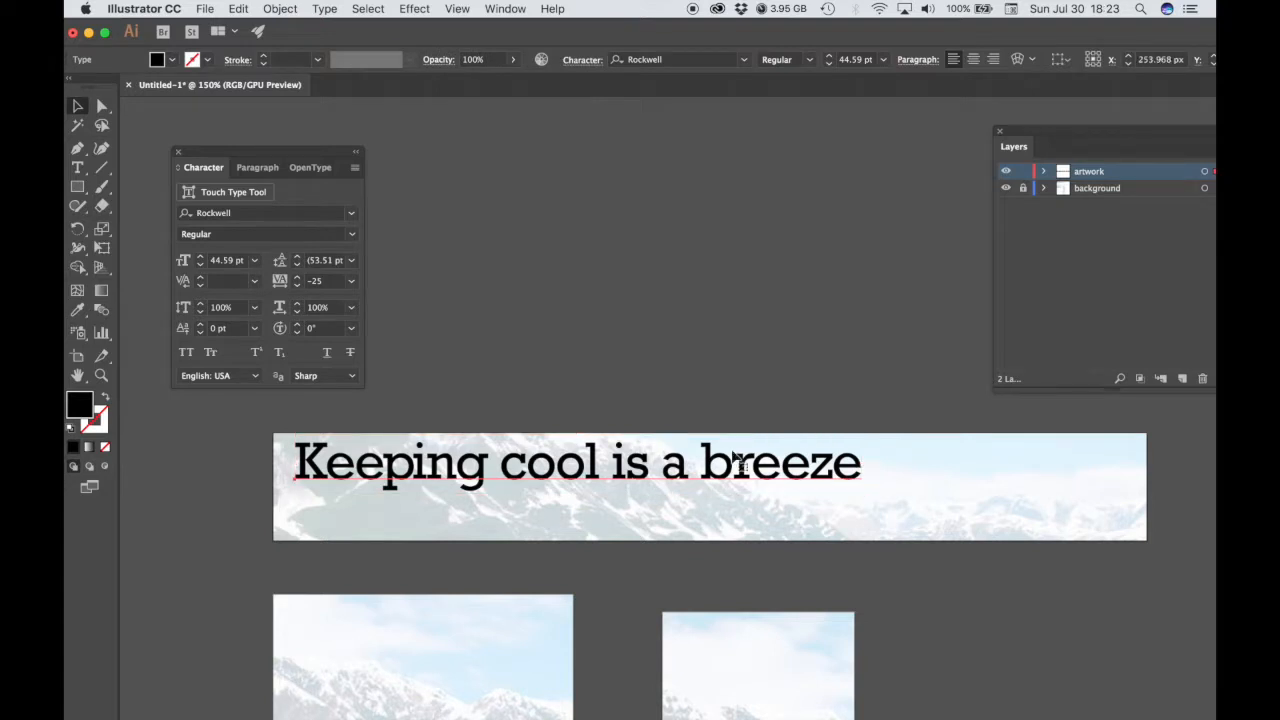
{"action": "key", "text": "super+c"}
{"action": "key", "text": "super+v"}
{"action": "left_click_drag", "start_coordinate": [887, 485], "coordinate": [901, 518]}
Replace the text of the headline copy with "FreshAir"
{"action": "key", "text": "t"}
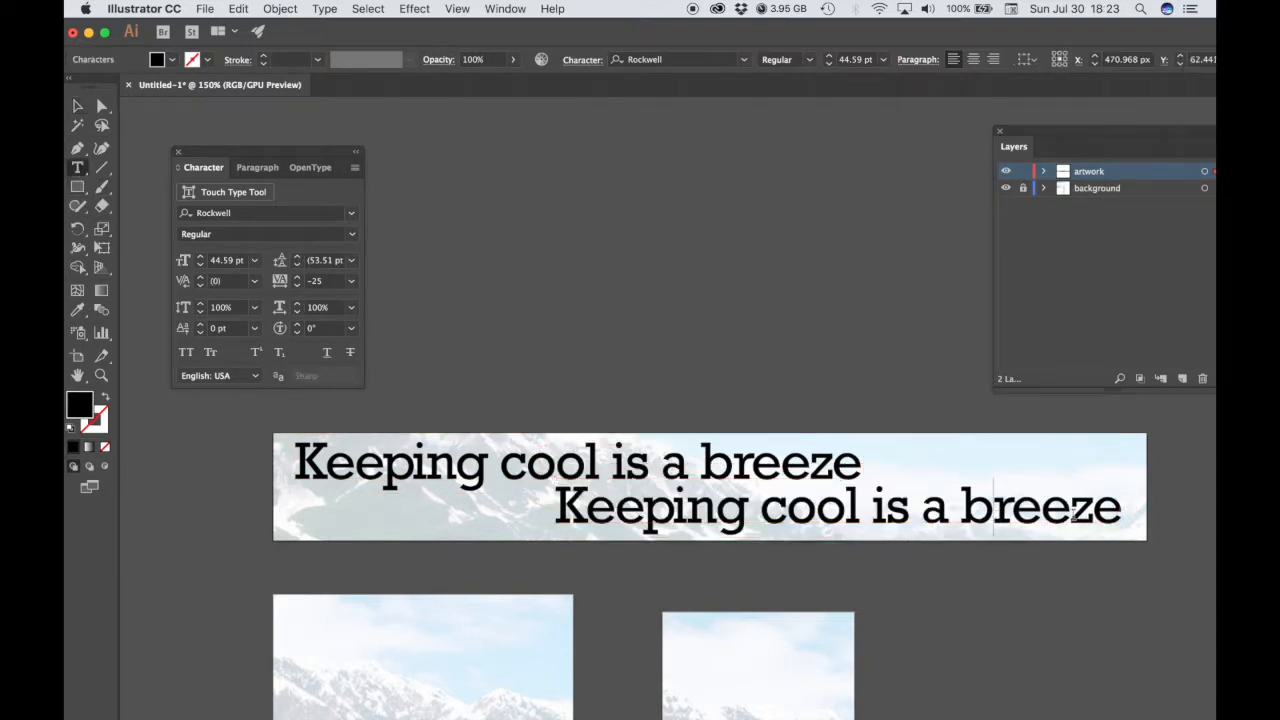
{"action": "left_click_drag", "start_coordinate": [1120, 512], "coordinate": [557, 510]}
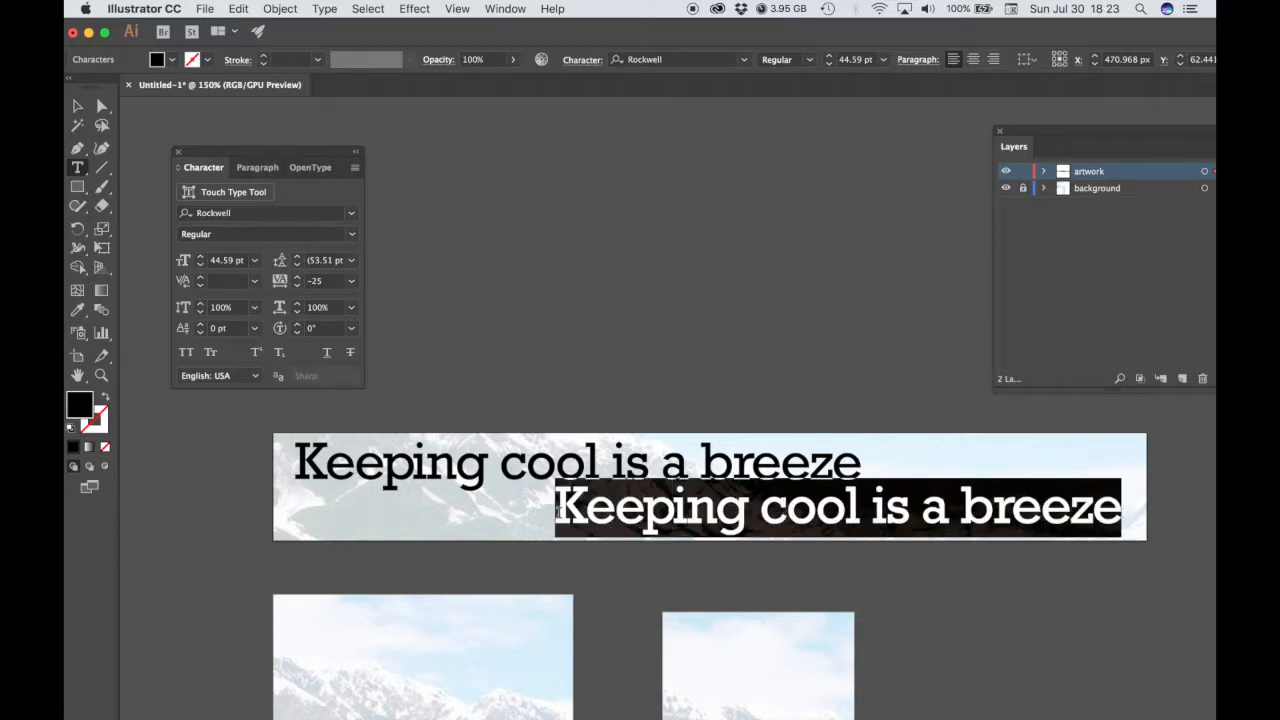
{"action": "type", "text": "Fres"}
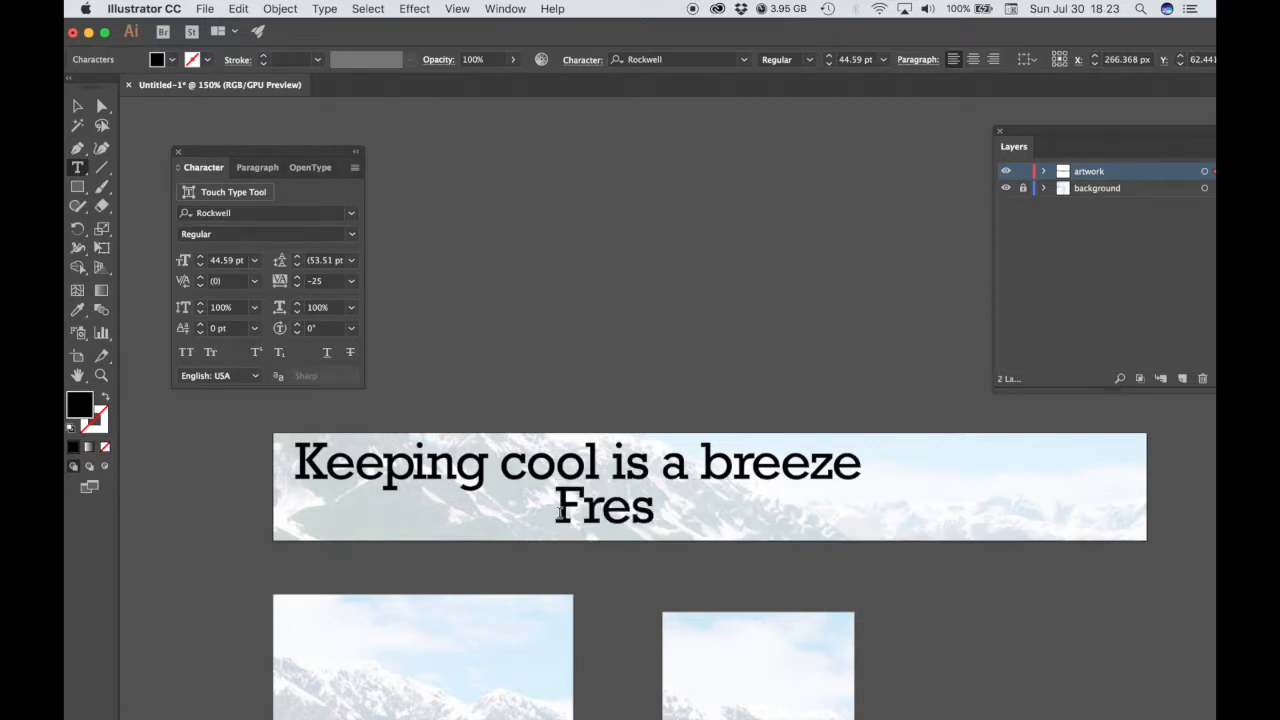
{"action": "type", "text": "hAir"}
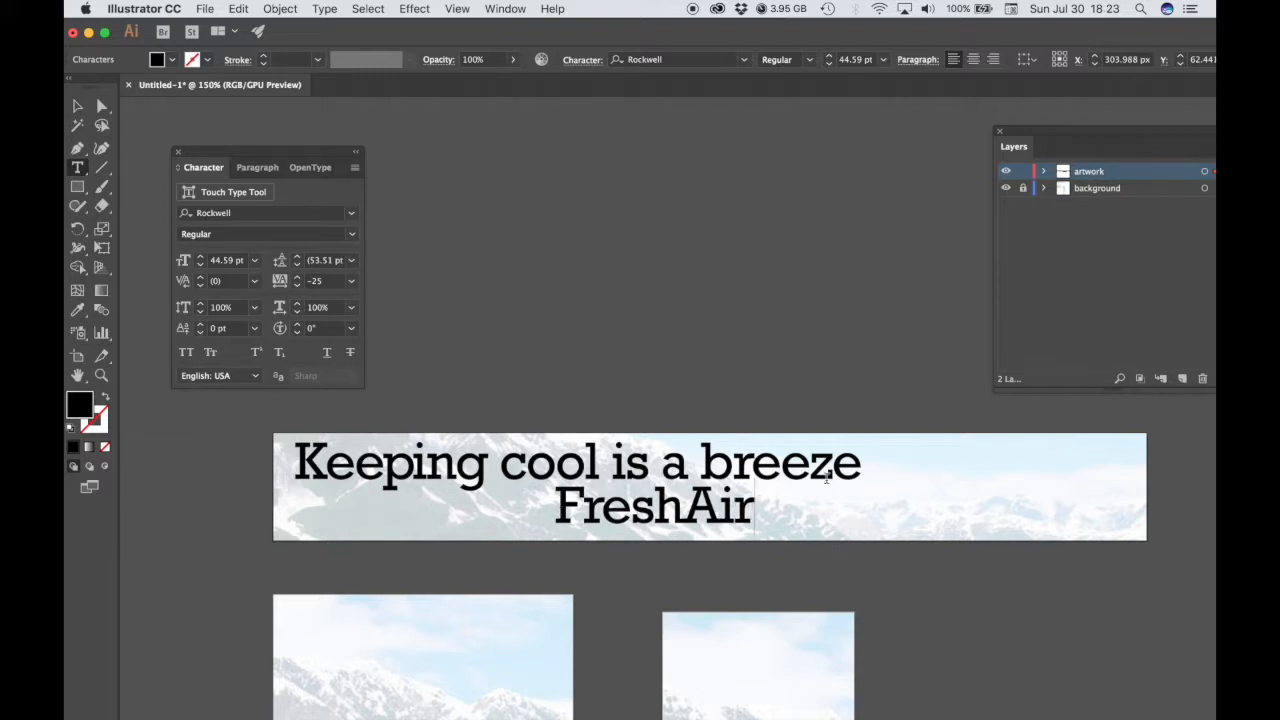
Move the "FreshAir" text to the lower right end of the 728 x 90 banner
{"action": "left_click", "coordinate": [78, 106]}
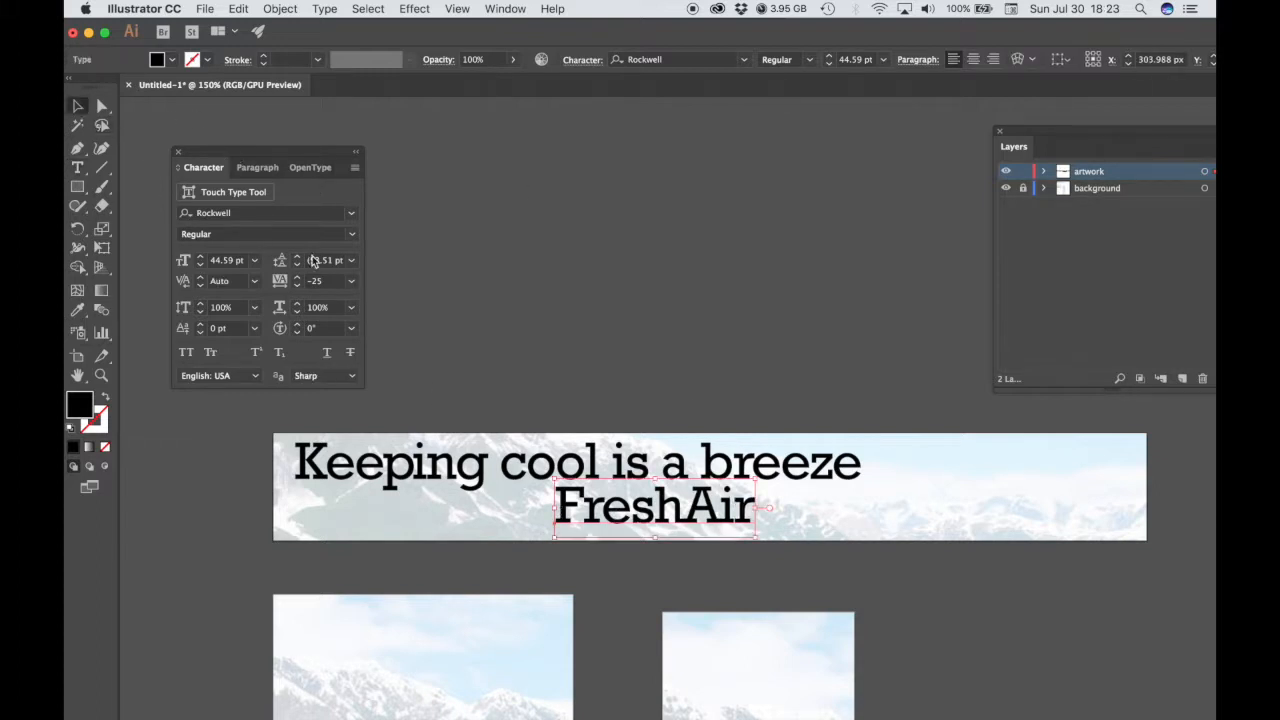
{"action": "left_click", "coordinate": [686, 509], "text": "super"}
{"action": "left_click", "coordinate": [714, 515], "text": "super"}
{"action": "left_click_drag", "start_coordinate": [898, 392], "coordinate": [644, 453]}
{"action": "left_click_drag", "start_coordinate": [675, 499], "coordinate": [945, 590]}
{"action": "left_click_drag", "start_coordinate": [991, 643], "coordinate": [771, 629]}
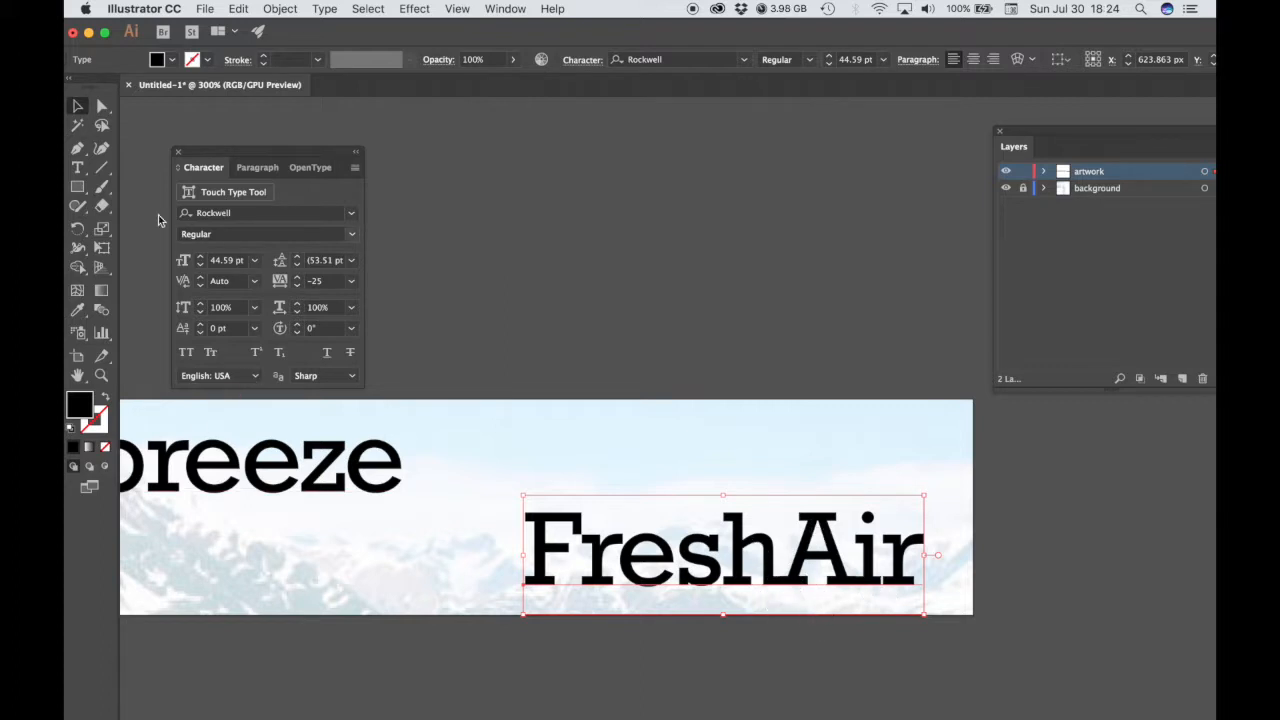
Set the kerning to -50 between "i" and "r" and between "s" and "h" in "FreshAir"
{"action": "left_click", "coordinate": [77, 167]}
{"action": "left_click", "coordinate": [878, 580]}
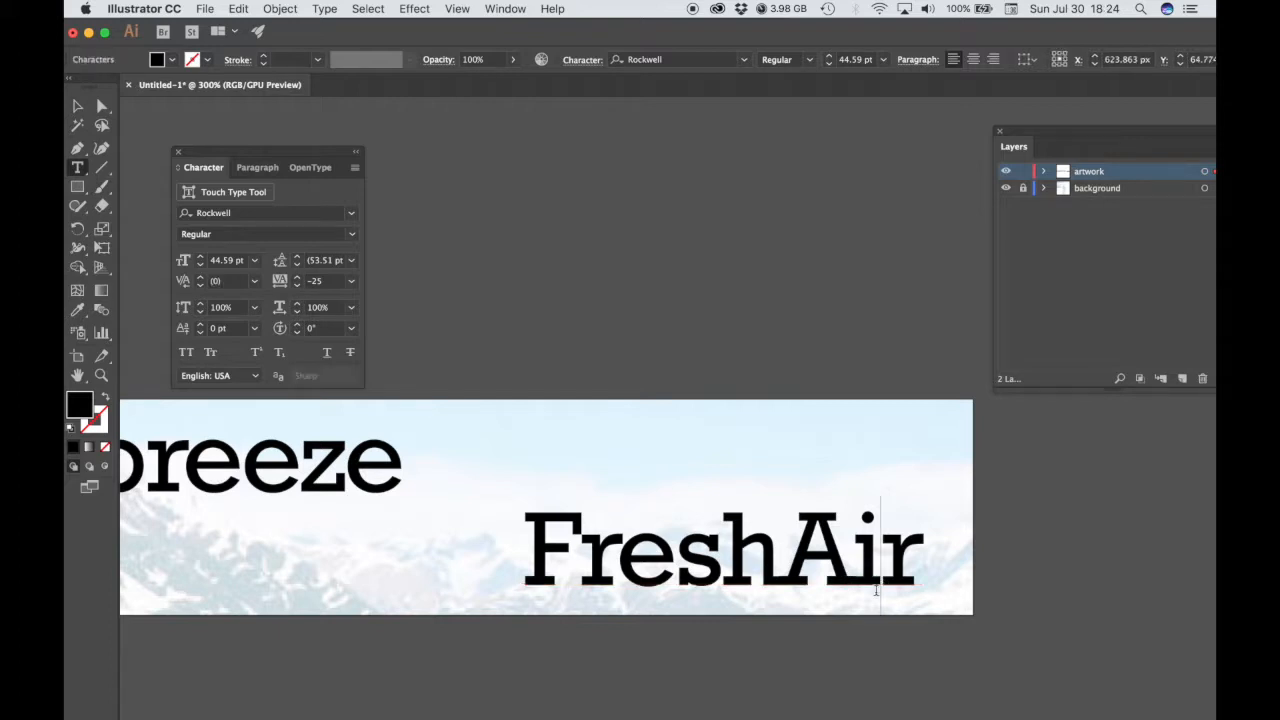
{"action": "left_click", "coordinate": [254, 281]}
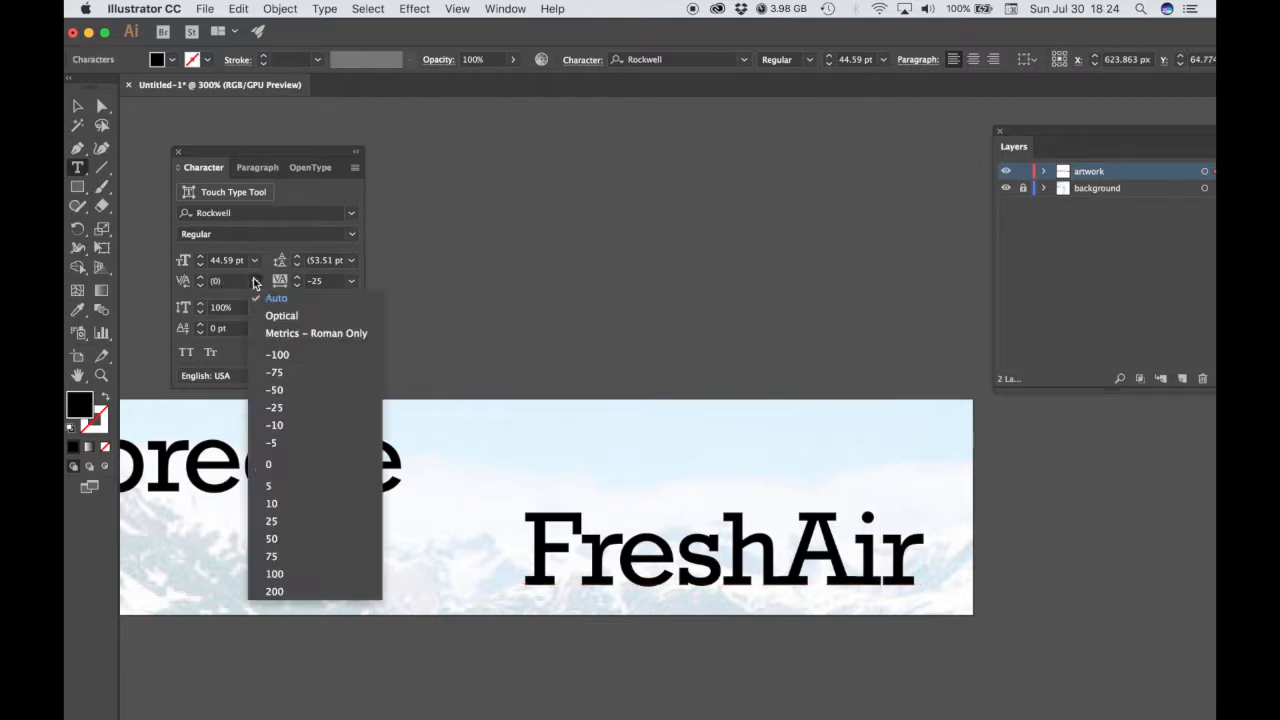
{"action": "left_click", "coordinate": [268, 390]}
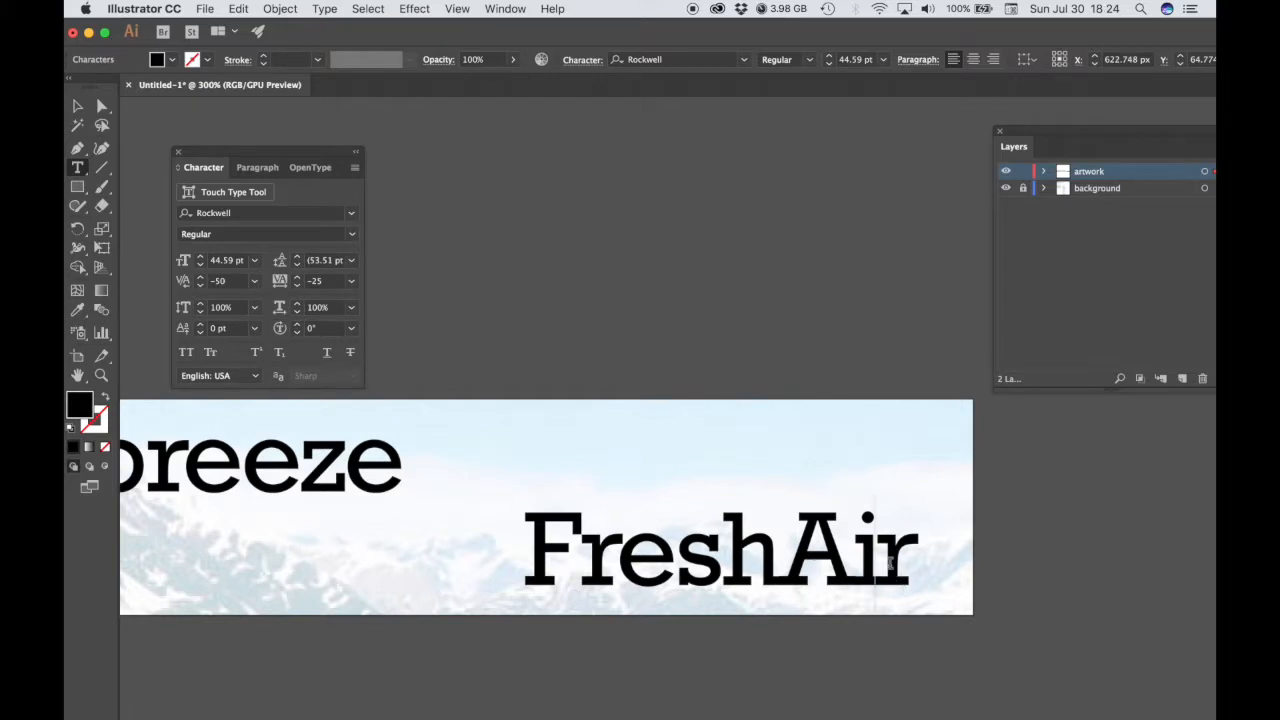
{"action": "left_click", "coordinate": [722, 575]}
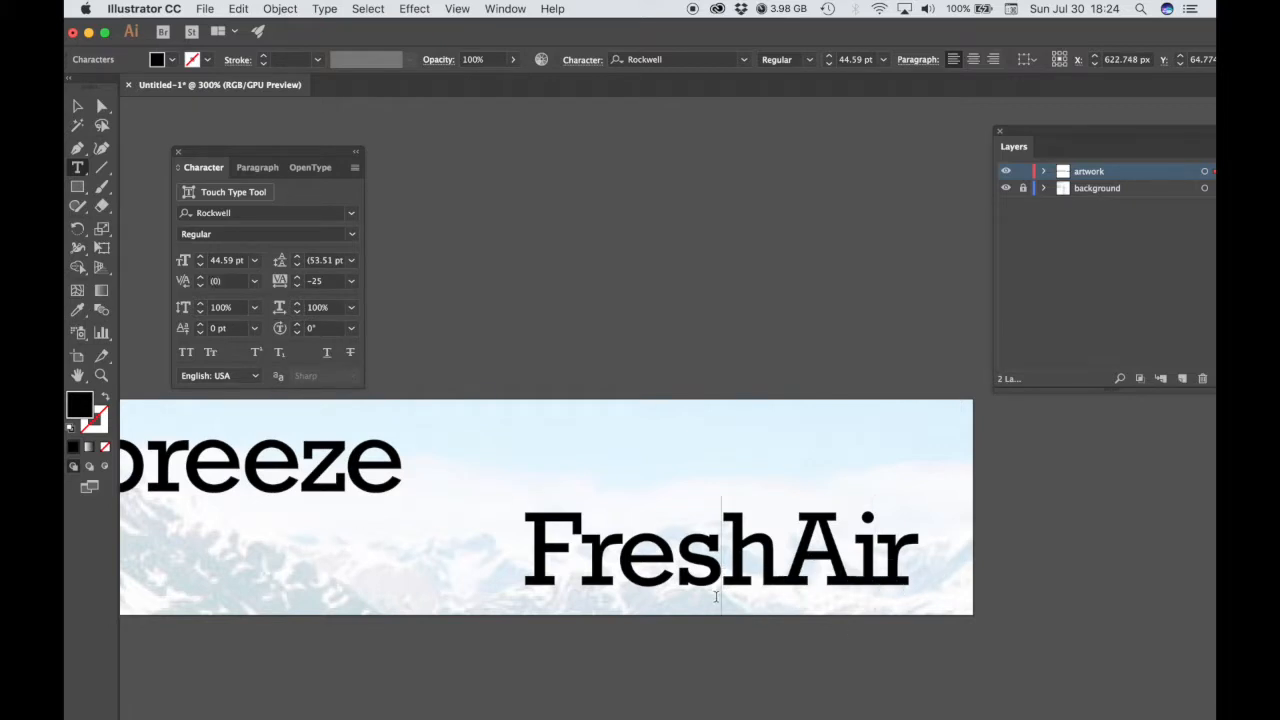
{"action": "left_click", "coordinate": [253, 283]}
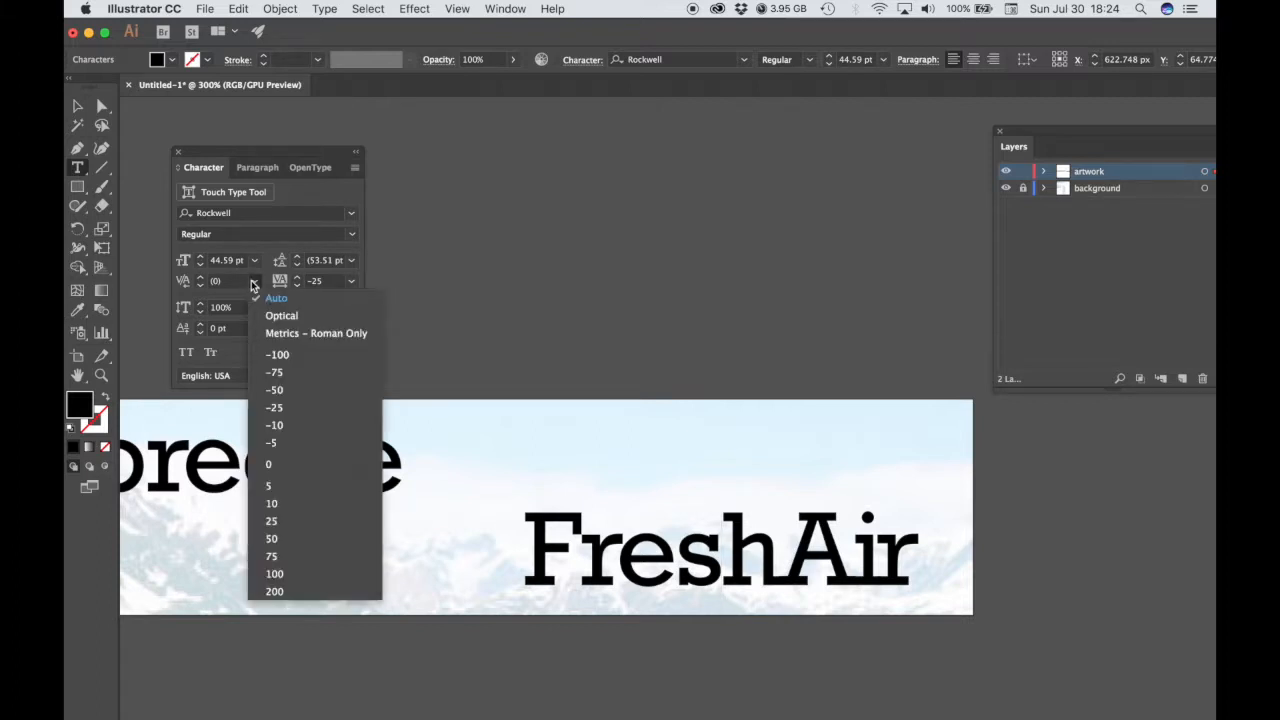
{"action": "left_click", "coordinate": [276, 390]}
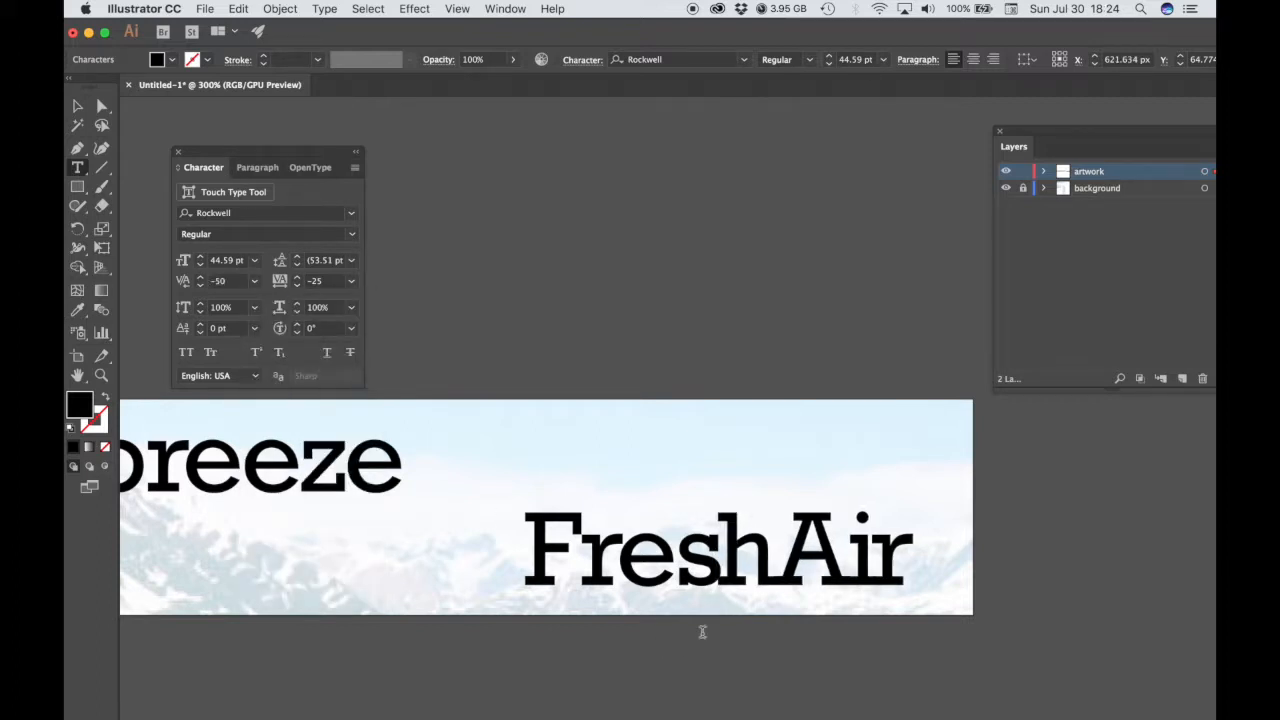
Set the kerning between "e" and "s" in "FreshAir" to -50
{"action": "left_click", "coordinate": [682, 578]}
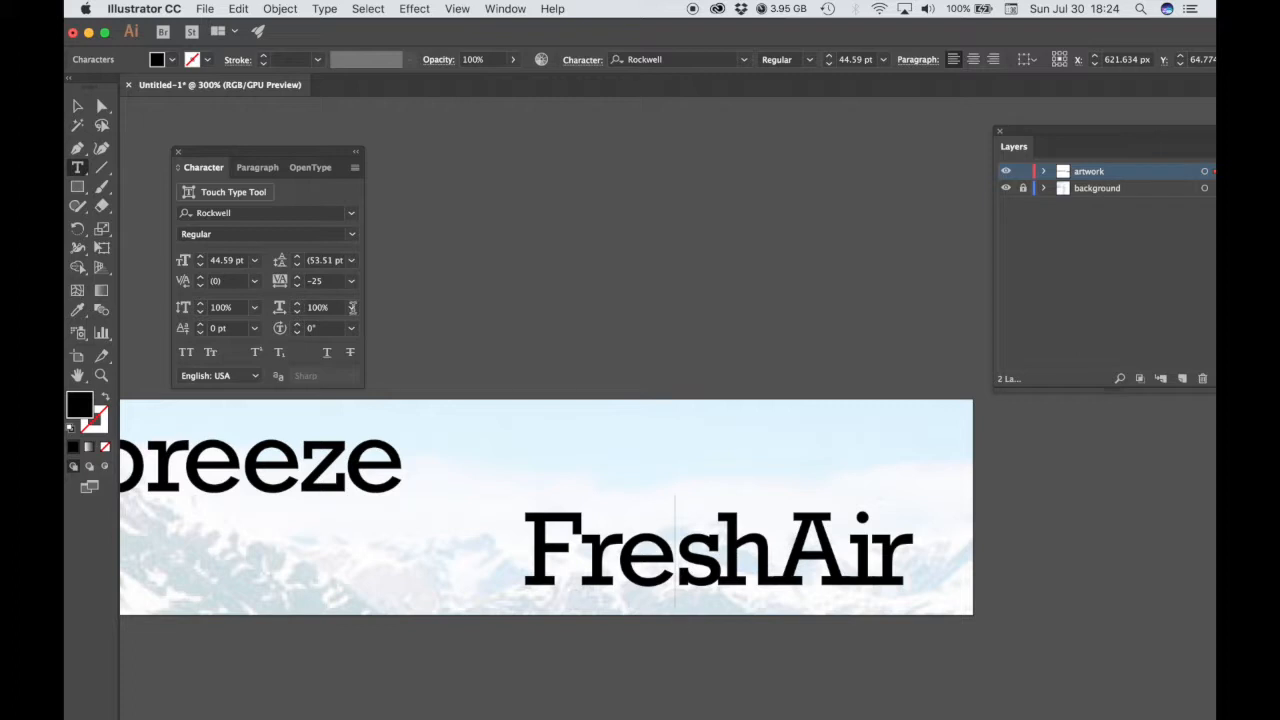
{"action": "left_click", "coordinate": [255, 283]}
{"action": "left_click", "coordinate": [272, 409]}
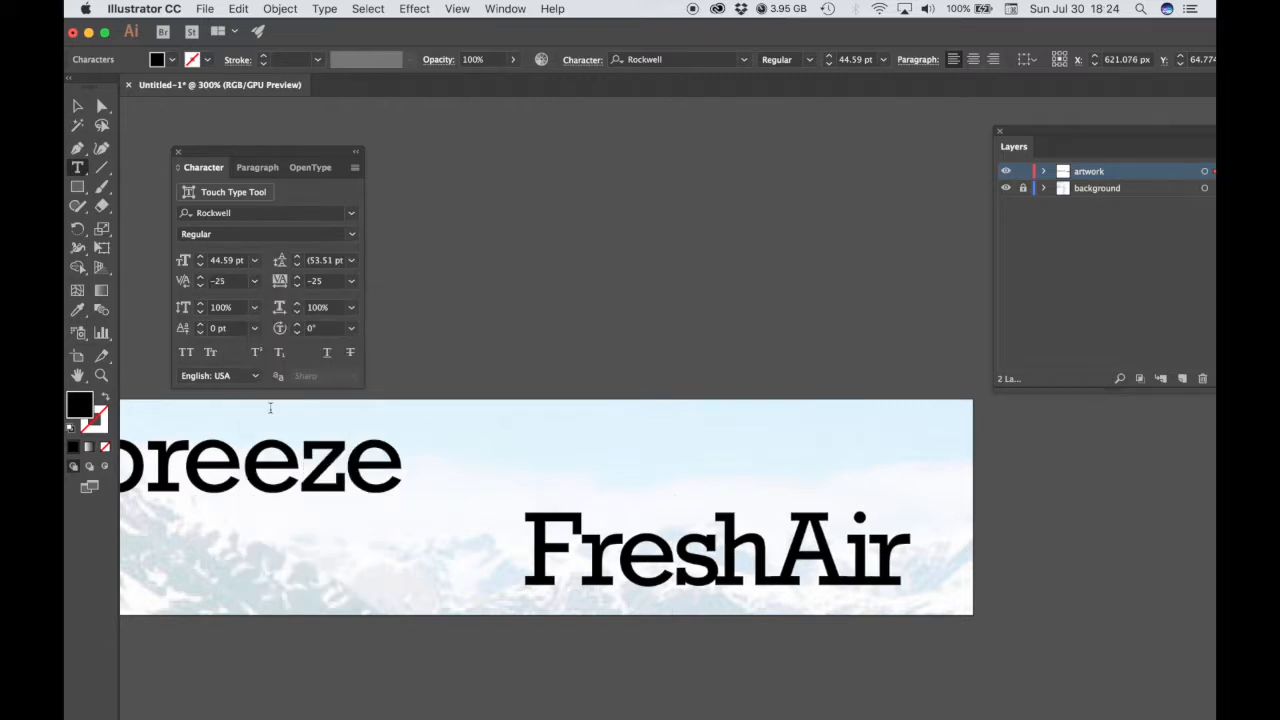
{"action": "left_click", "coordinate": [255, 281]}
{"action": "left_click", "coordinate": [268, 390]}
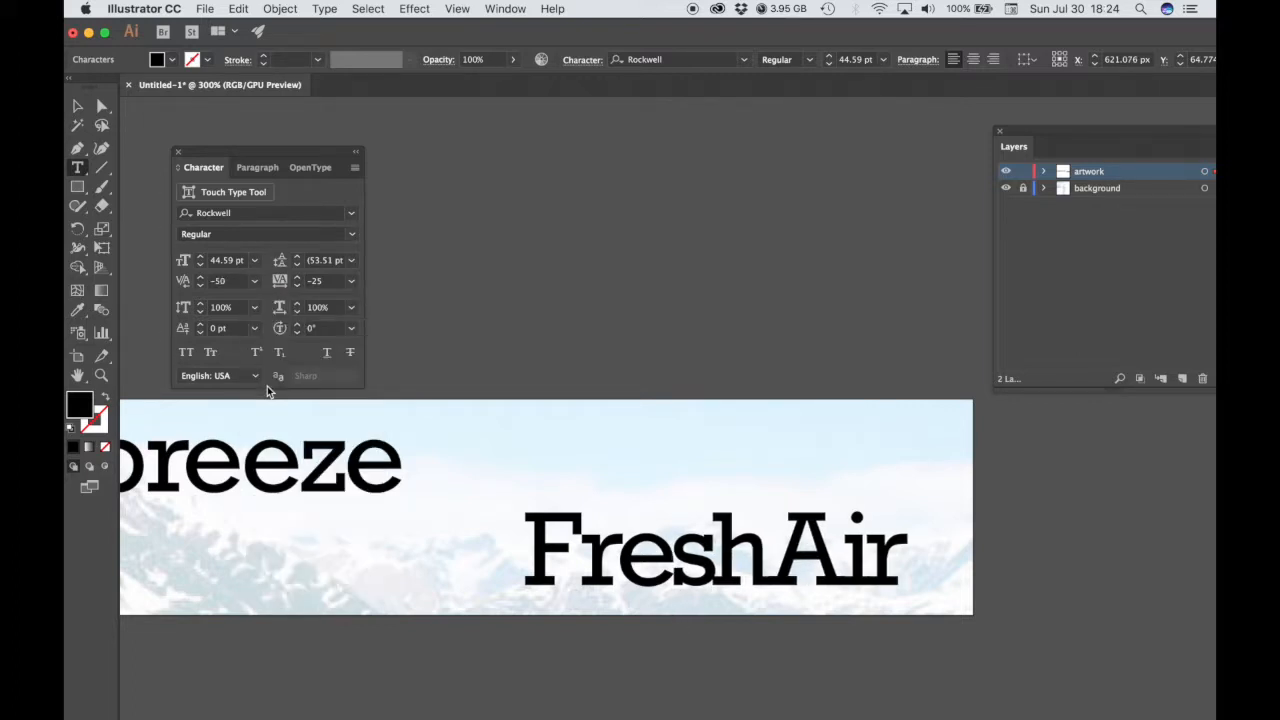
Set the kerning between the first "r" and "e" in "FreshAir" to -25
{"action": "left_click", "coordinate": [620, 571]}
{"action": "left_click", "coordinate": [255, 282]}
{"action": "left_click", "coordinate": [268, 409]}
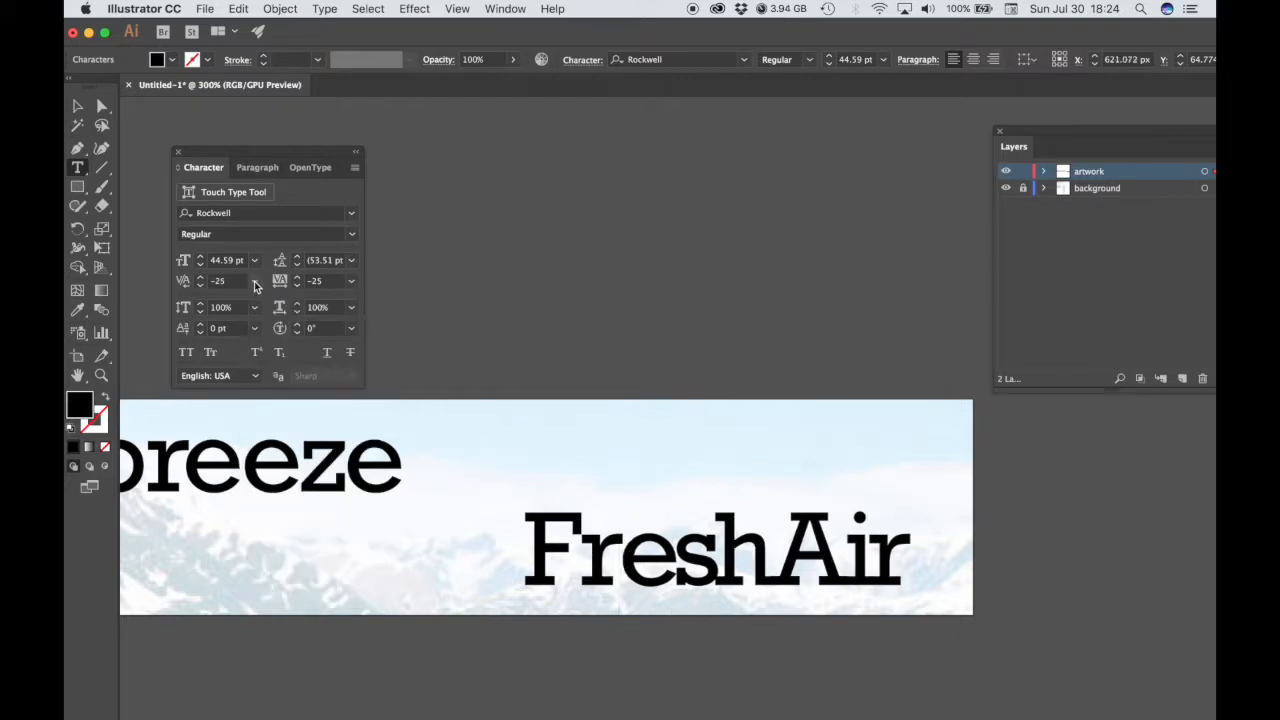
Duplicate the "FreshAir" text just below the original and replace the copy's wording with "air conditioners"
{"action": "left_click", "coordinate": [584, 571]}
{"action": "left_click", "coordinate": [76, 107]}
{"action": "mouse_move", "coordinate": [733, 573]}
{"action": "left_mouse_down"}
{"action": "mouse_move", "coordinate": [728, 508]}
{"action": "mouse_move", "coordinate": [741, 590]}
{"action": "left_mouse_up"}
{"action": "double_click", "coordinate": [895, 575]}
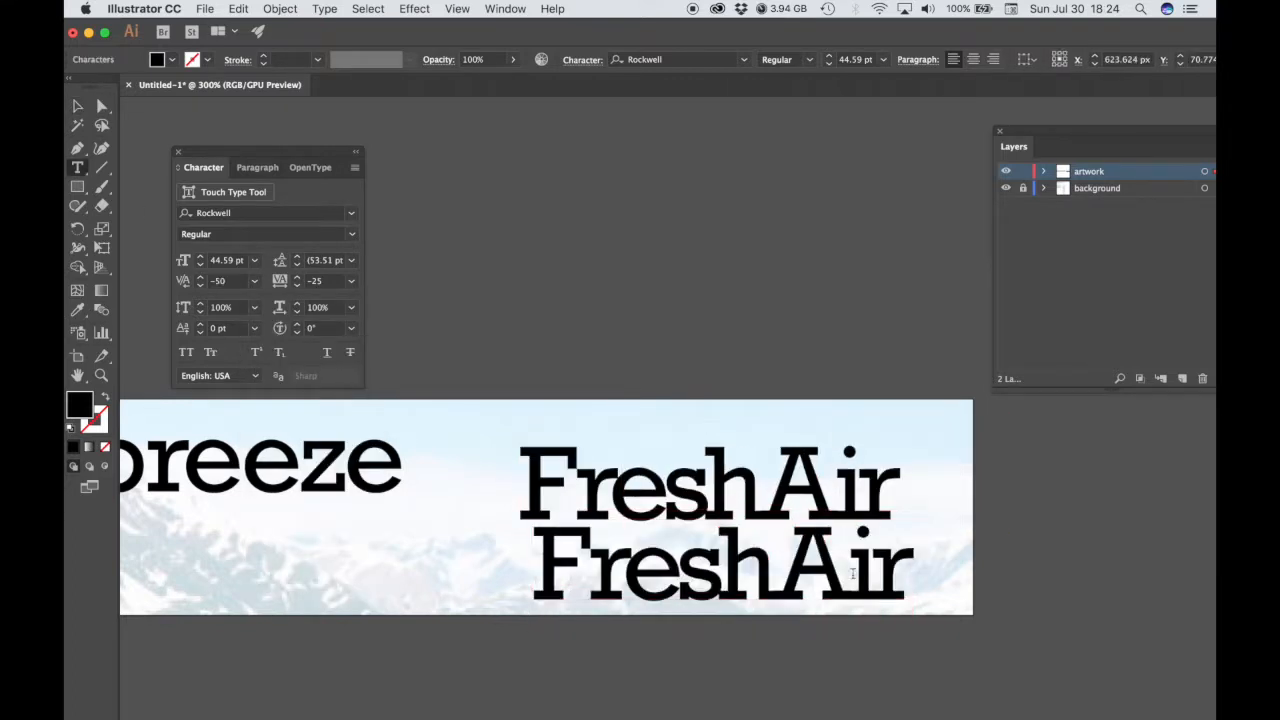
{"action": "left_click_drag", "start_coordinate": [908, 572], "coordinate": [528, 564]}
{"action": "type", "text": "air conditioner"}
Set the "air conditioners" text to 18 pt Helvetica Neue Medium Italic
{"action": "key", "text": "super+a"}
{"action": "left_click", "coordinate": [884, 60]}
{"action": "left_click", "coordinate": [903, 242]}
{"action": "left_click", "coordinate": [744, 60]}
{"action": "left_click_drag", "start_coordinate": [960, 329], "coordinate": [948, 187]}
{"action": "scroll", "coordinate": [786, 292], "scroll_direction": "down", "scroll_amount": 10}
{"action": "left_click", "coordinate": [651, 406]}
{"action": "scroll", "coordinate": [700, 480], "scroll_direction": "down", "scroll_amount": 4}
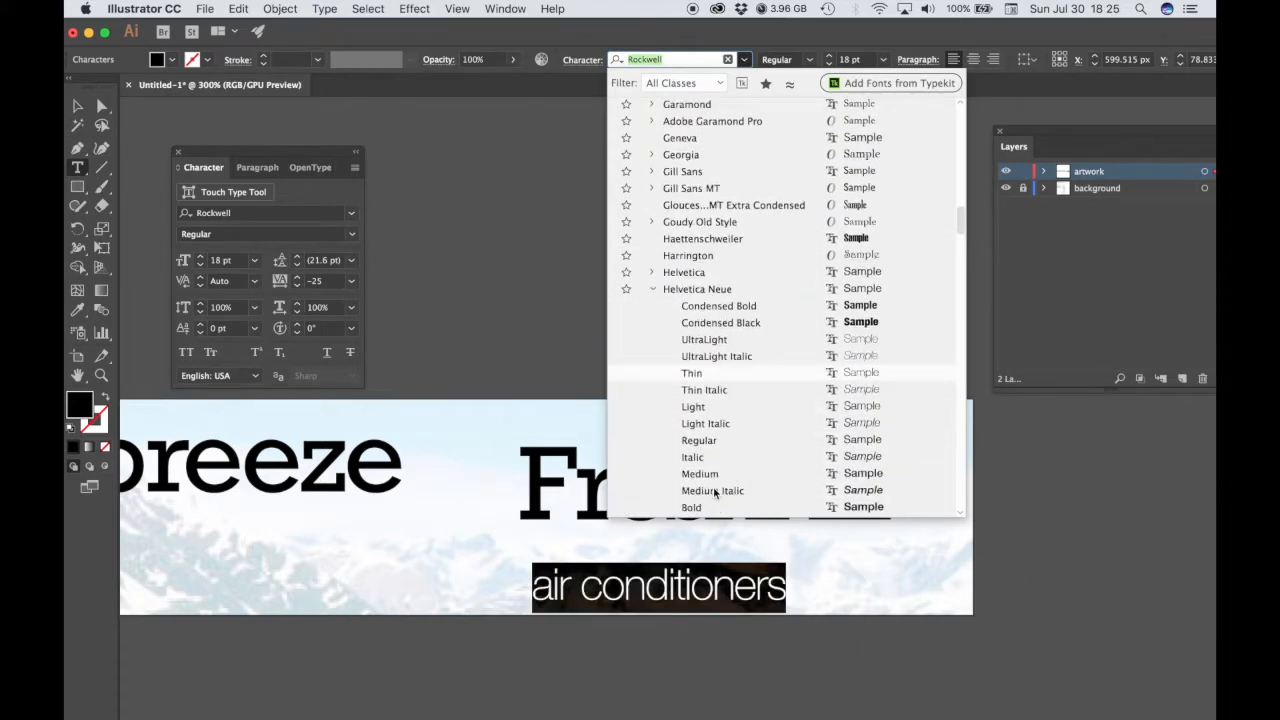
{"action": "left_click", "coordinate": [706, 482]}
Set the tracking of the whole "air conditioners" text to 50
{"action": "double_click", "coordinate": [624, 583]}
{"action": "key", "text": "super+a"}
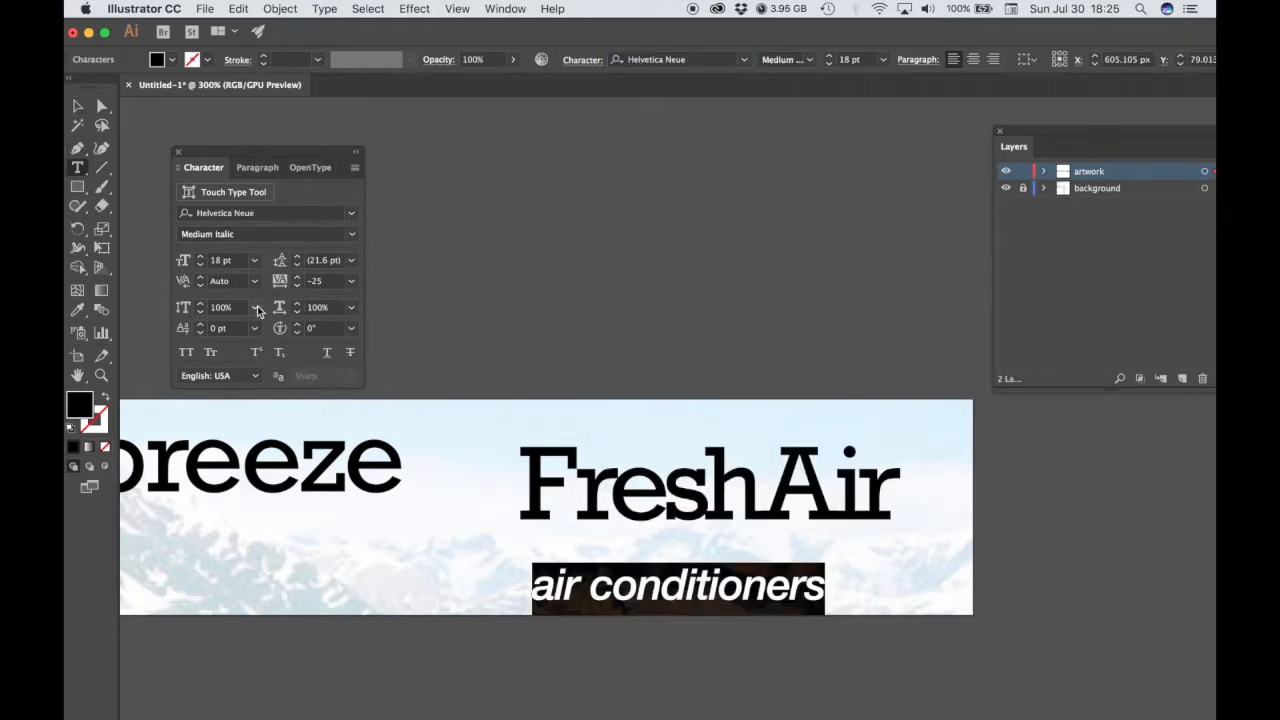
{"action": "left_click", "coordinate": [351, 281]}
{"action": "left_click", "coordinate": [370, 487]}
Place "air conditioners" under the right end of "FreshAir" and shift both texts toward the banner's lower right corner
{"action": "left_click", "coordinate": [80, 110]}
{"action": "left_click_drag", "start_coordinate": [575, 597], "coordinate": [598, 560]}
{"action": "left_click_drag", "start_coordinate": [674, 543], "coordinate": [720, 543]}
{"action": "key", "text": "Right"}
{"action": "key", "text": "Right"}
{"action": "key", "text": "Right"}
{"action": "key", "text": "Right"}
{"action": "key", "text": "Right"}
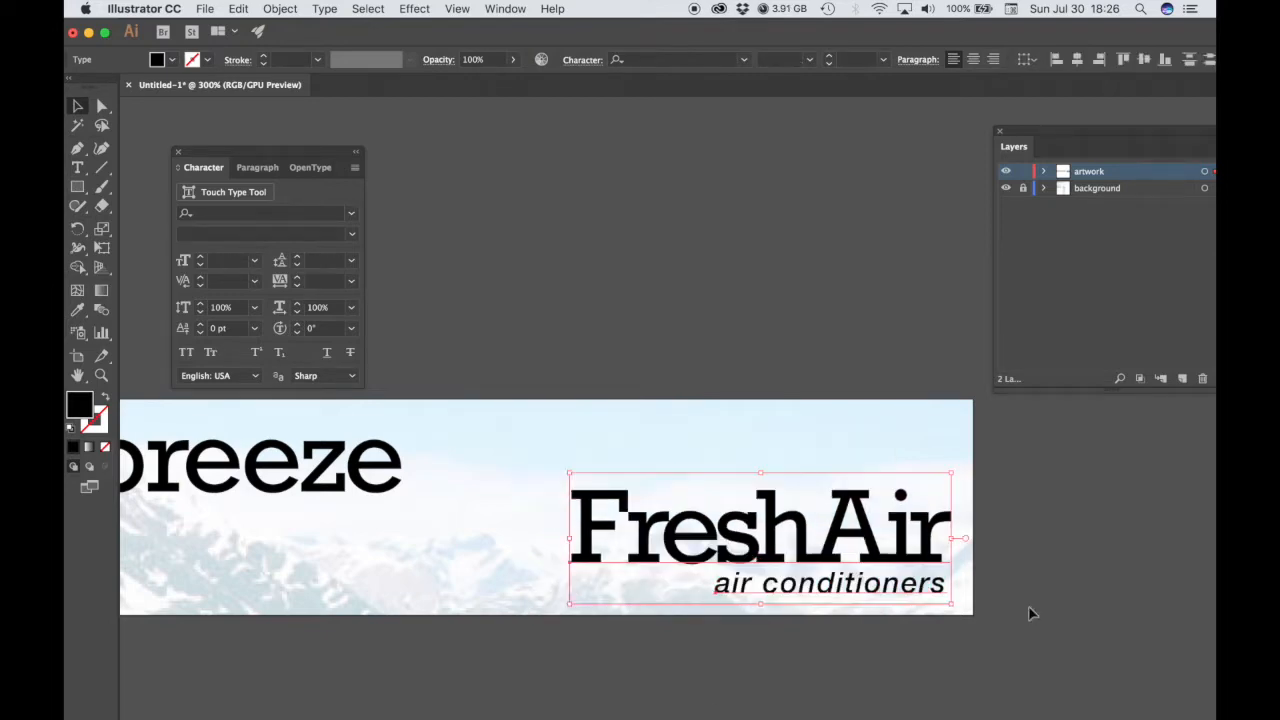
Show the document rulers
{"action": "left_click", "coordinate": [457, 8]}
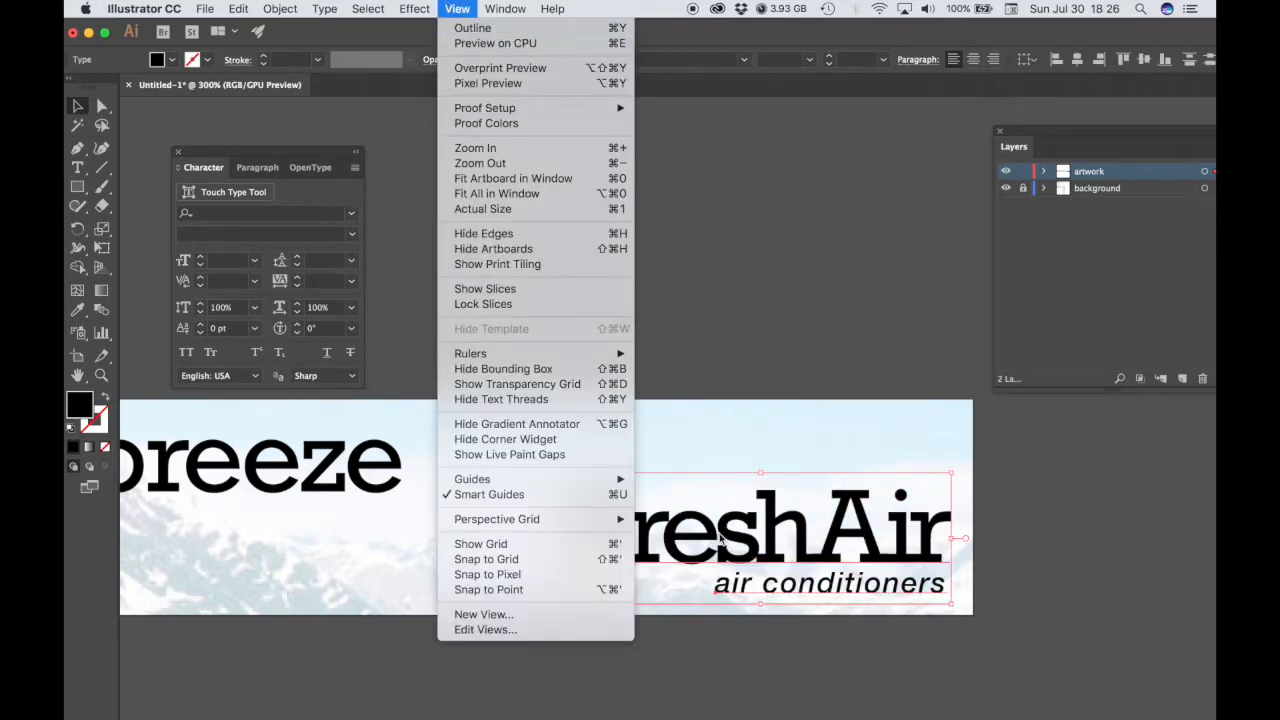
{"action": "left_click", "coordinate": [551, 540]}
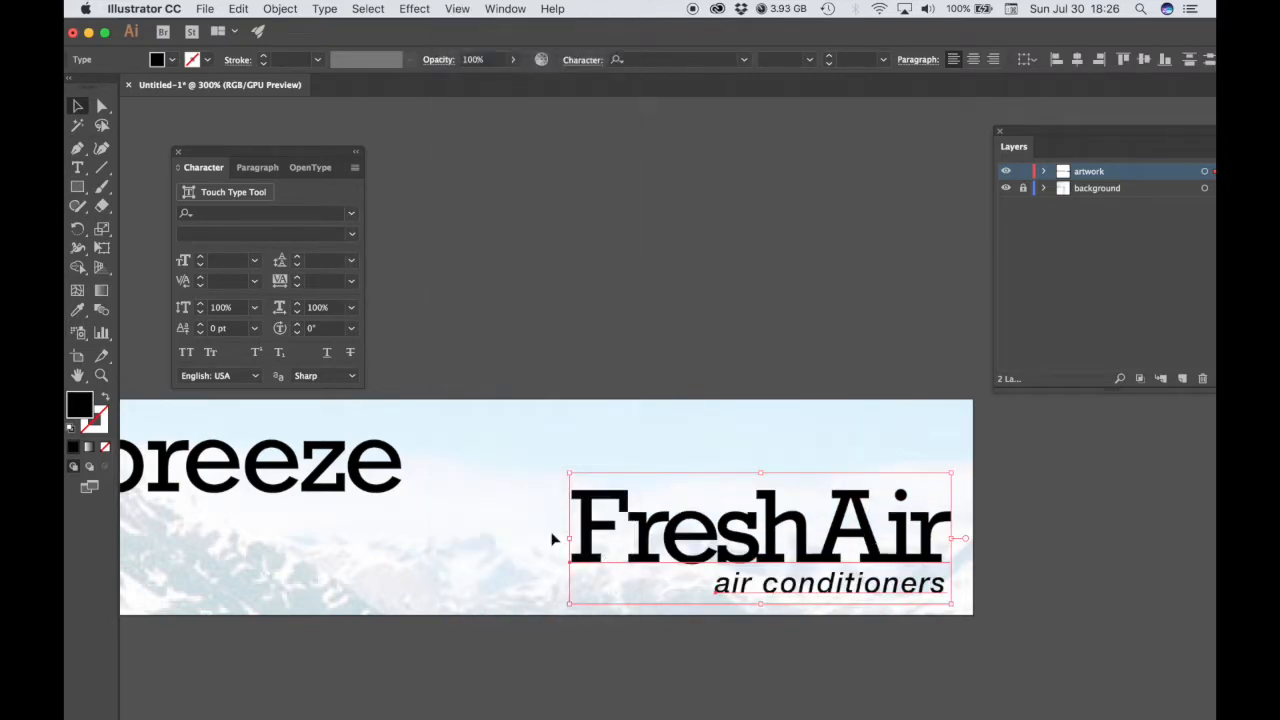
{"action": "left_click", "coordinate": [449, 8]}
{"action": "mouse_move", "coordinate": [457, 354]}
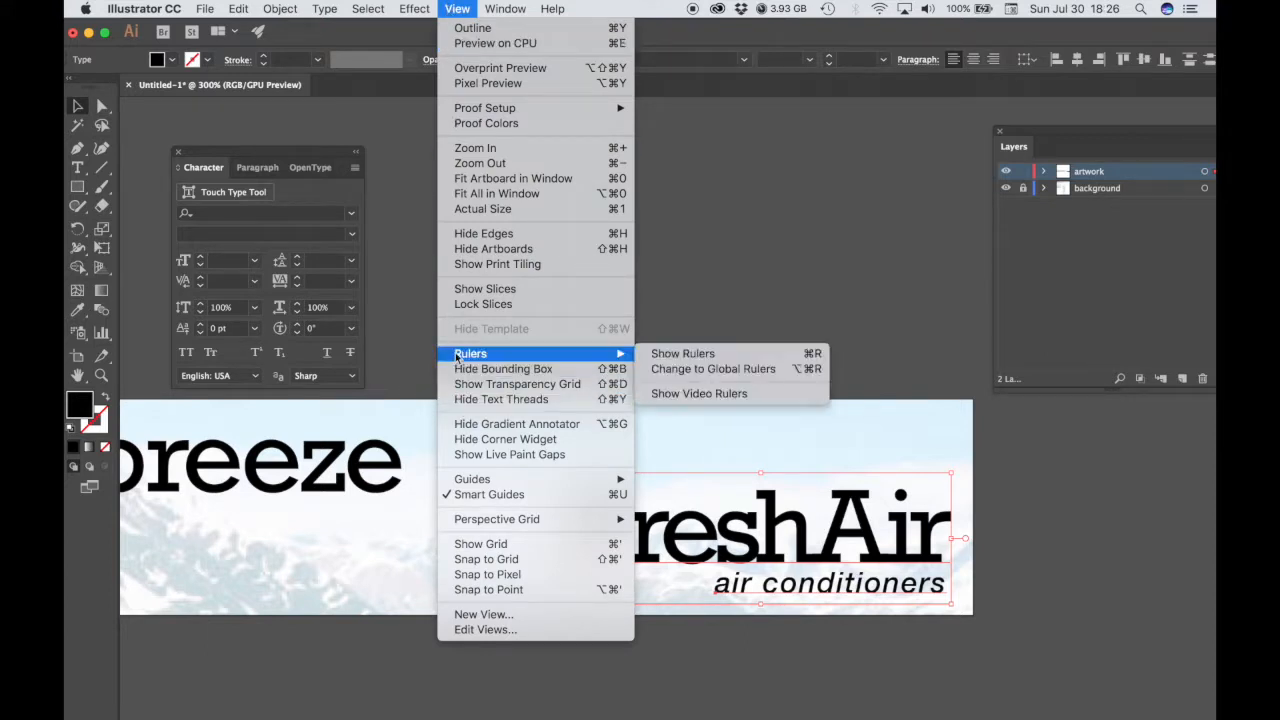
{"action": "left_click", "coordinate": [683, 353]}
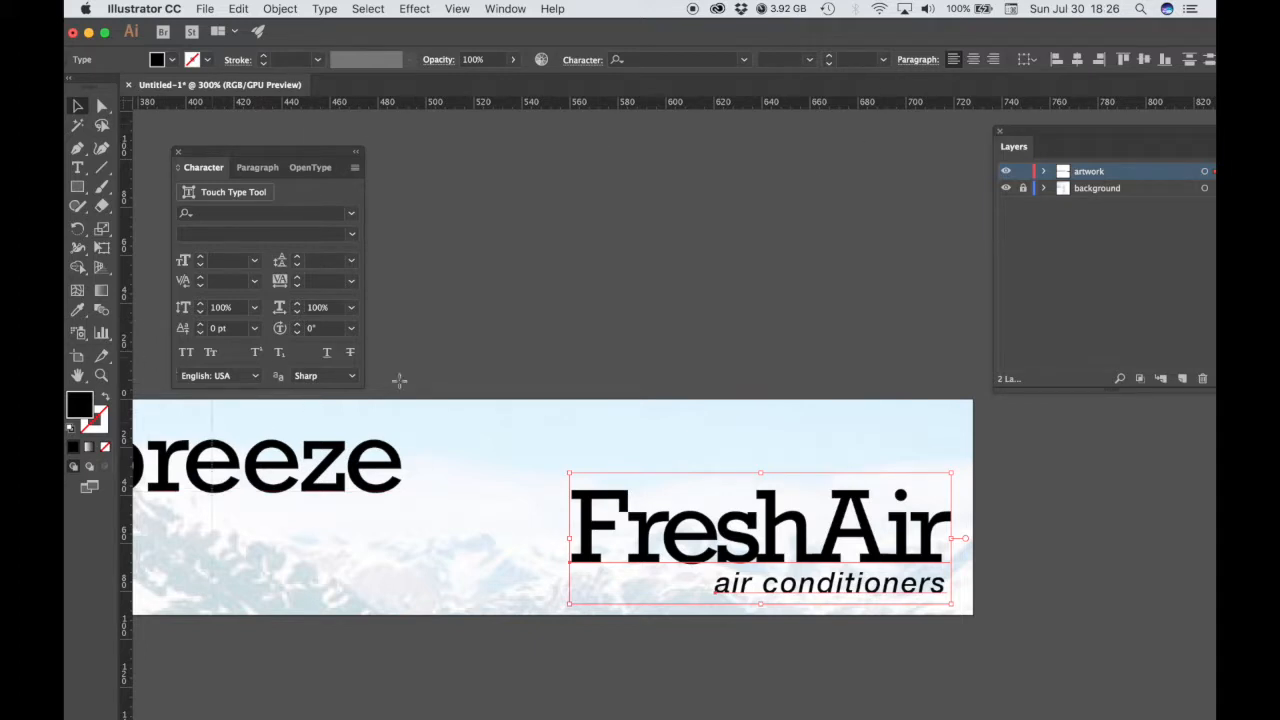
Place a vertical guide just inside the banner's right edge and horizontal guides at about Y 8 px and Y 82 px
{"action": "mouse_move", "coordinate": [962, 446]}
{"action": "left_mouse_down"}
{"action": "mouse_move", "coordinate": [982, 443]}
{"action": "mouse_move", "coordinate": [952, 448]}
{"action": "left_mouse_up"}
{"action": "left_click_drag", "start_coordinate": [814, 383], "coordinate": [821, 418]}
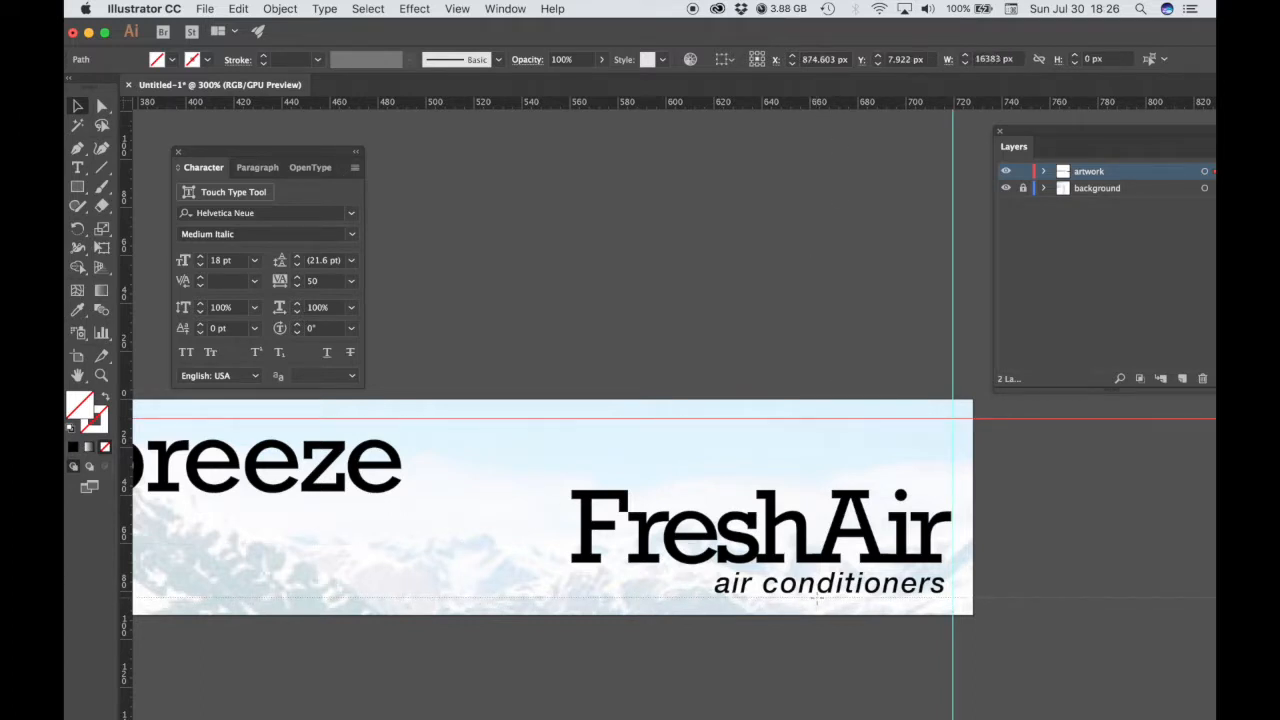
{"action": "left_click_drag", "start_coordinate": [817, 598], "coordinate": [818, 597]}
{"action": "left_click_drag", "start_coordinate": [818, 598], "coordinate": [818, 597]}
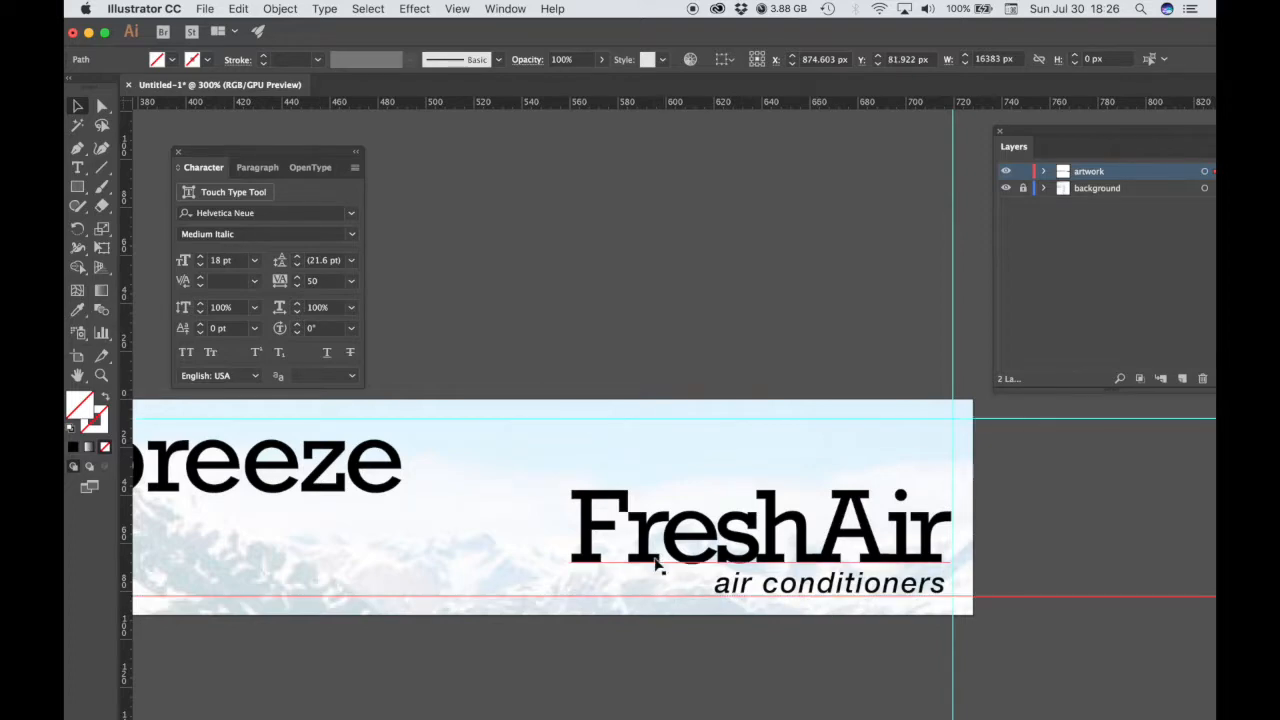
{"action": "scroll", "coordinate": [600, 623], "scroll_direction": "left", "scroll_amount": 3}
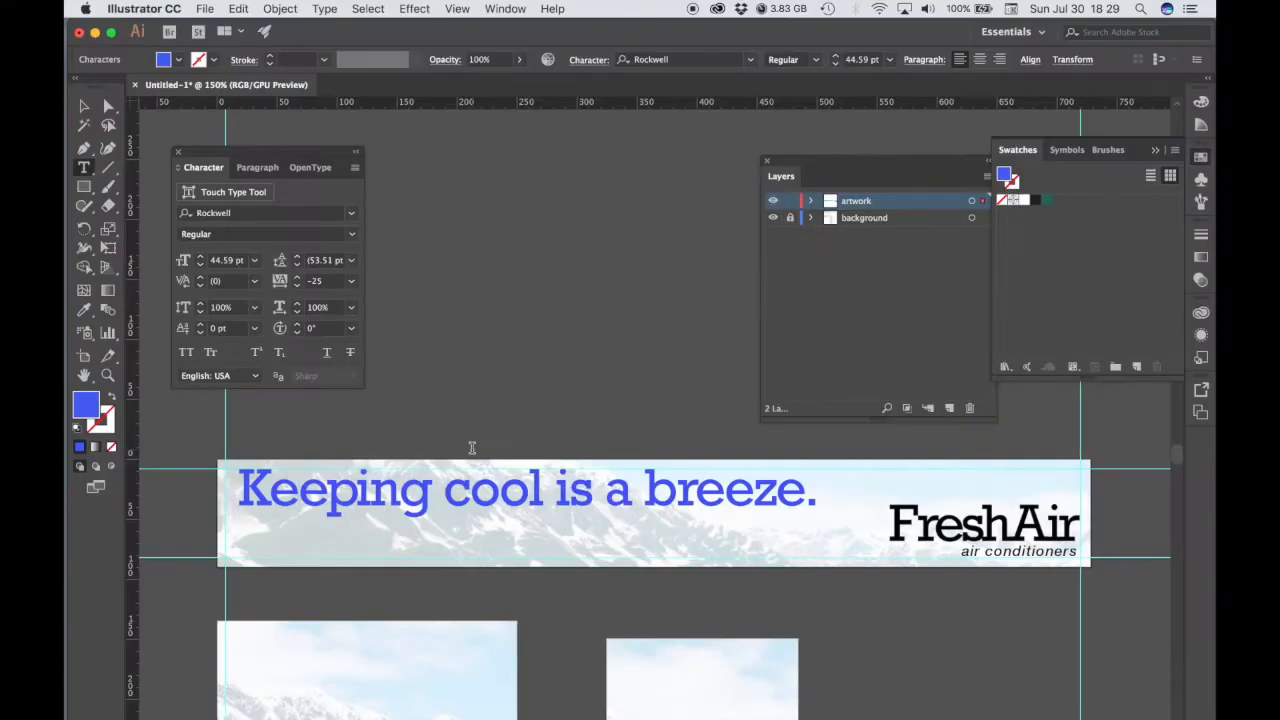
Set the fill colour to blue 223de0 and save it as a swatch
{"action": "double_click", "coordinate": [84, 410]}
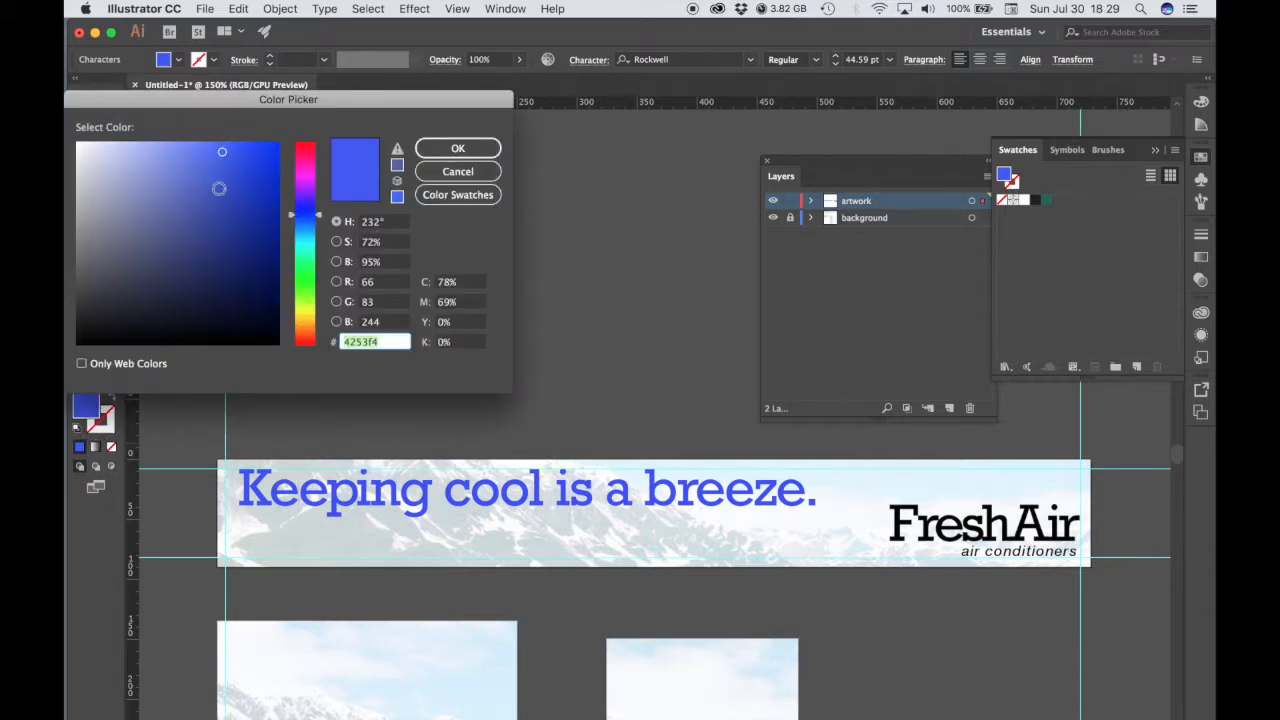
{"action": "left_click", "coordinate": [230, 148]}
{"action": "left_click_drag", "start_coordinate": [230, 148], "coordinate": [250, 165]}
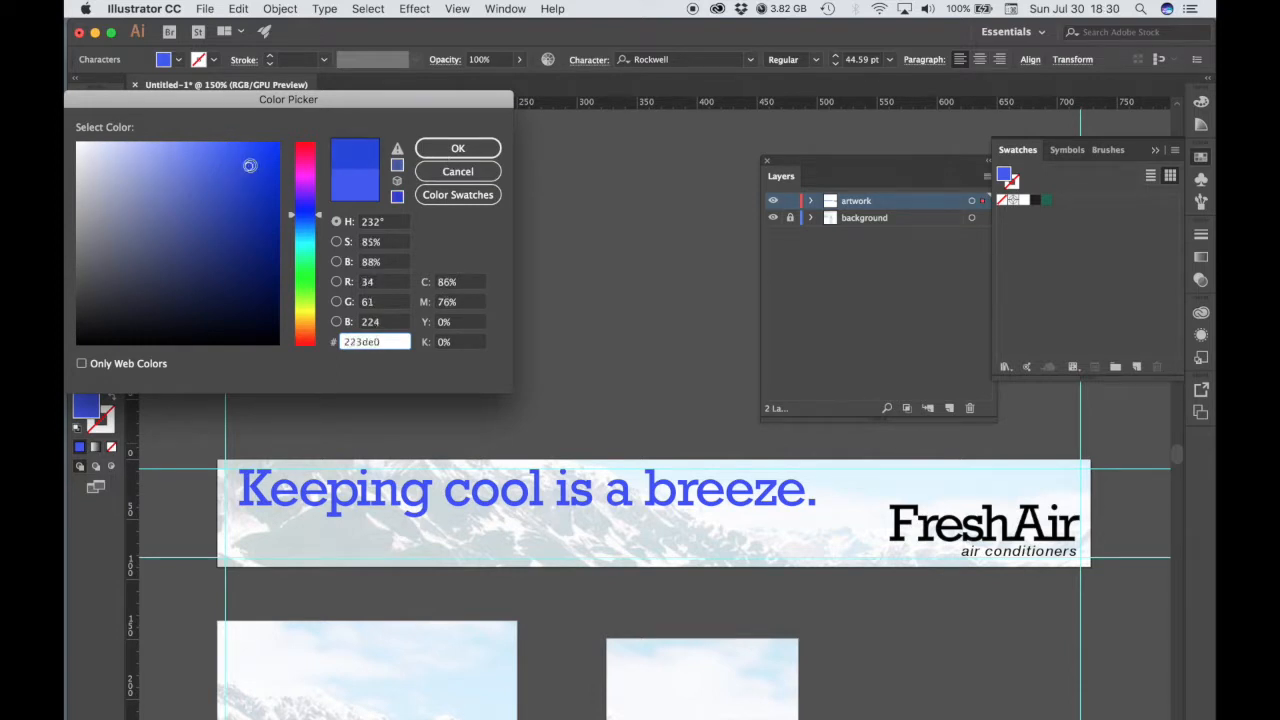
{"action": "left_click", "coordinate": [452, 149]}
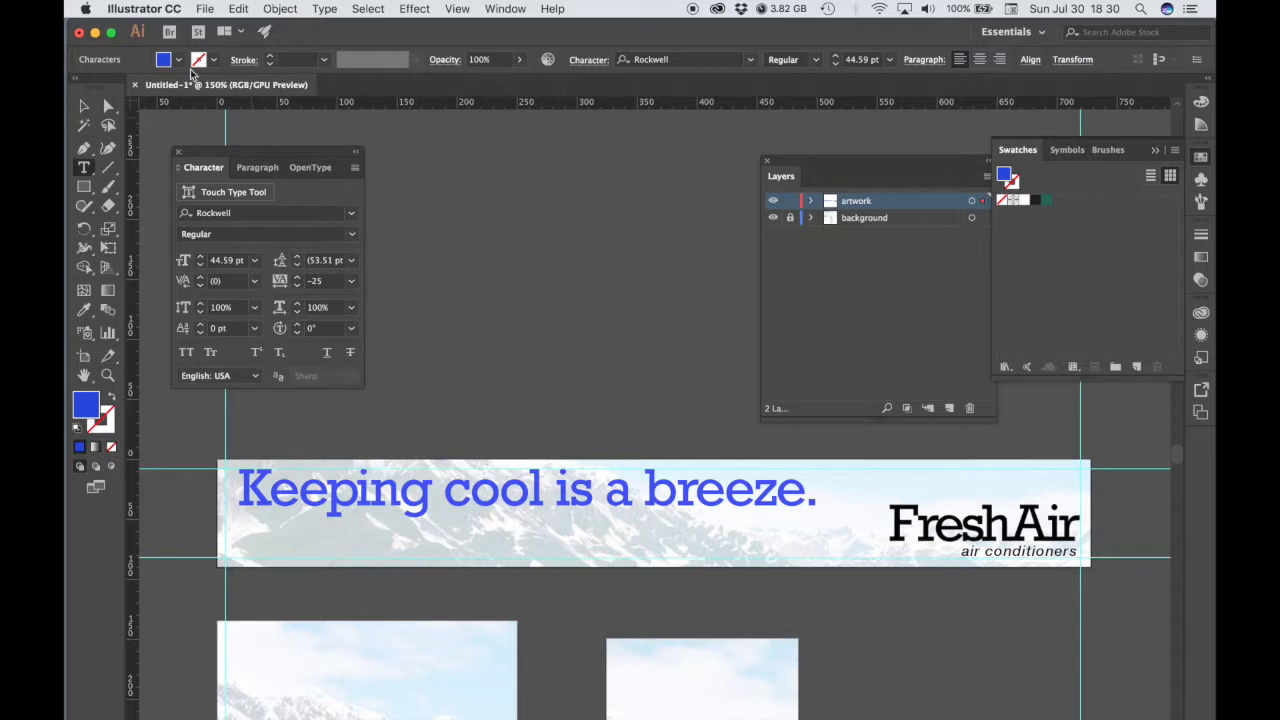
{"action": "left_click_drag", "start_coordinate": [163, 62], "coordinate": [1074, 218]}
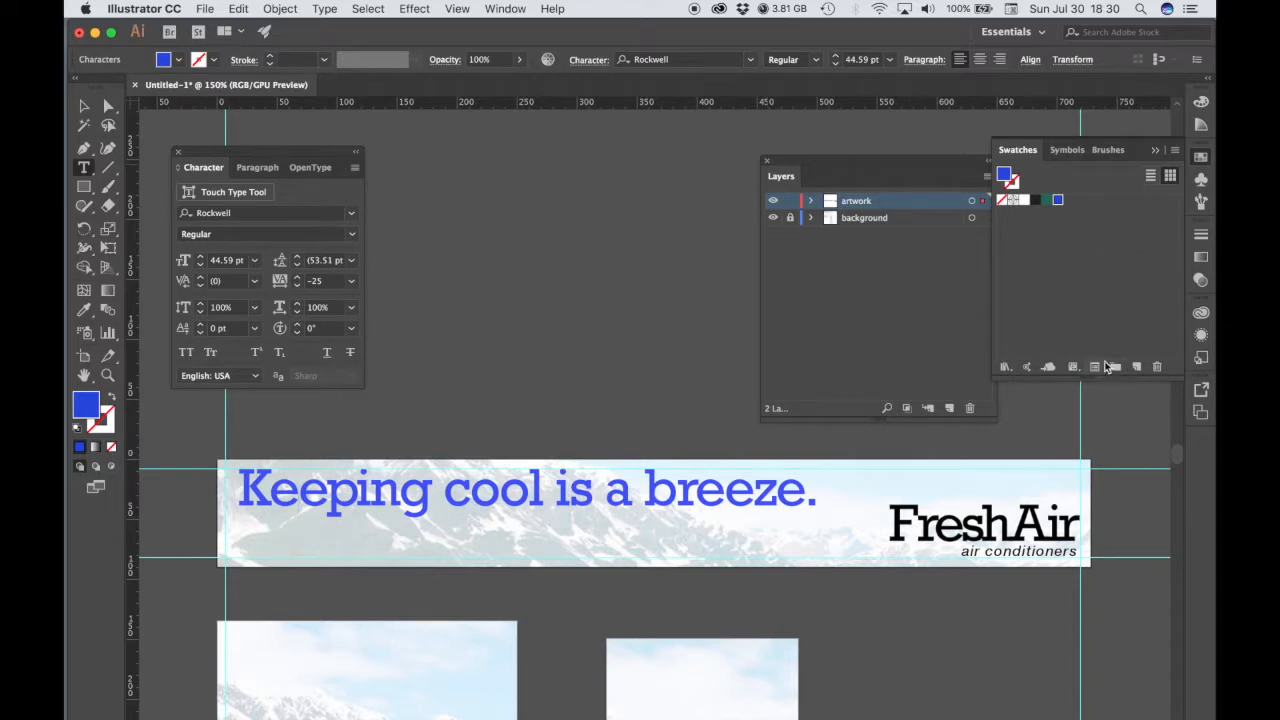
Delete the old dark green swatch
{"action": "left_click", "coordinate": [1046, 200]}
{"action": "left_click", "coordinate": [1157, 368]}
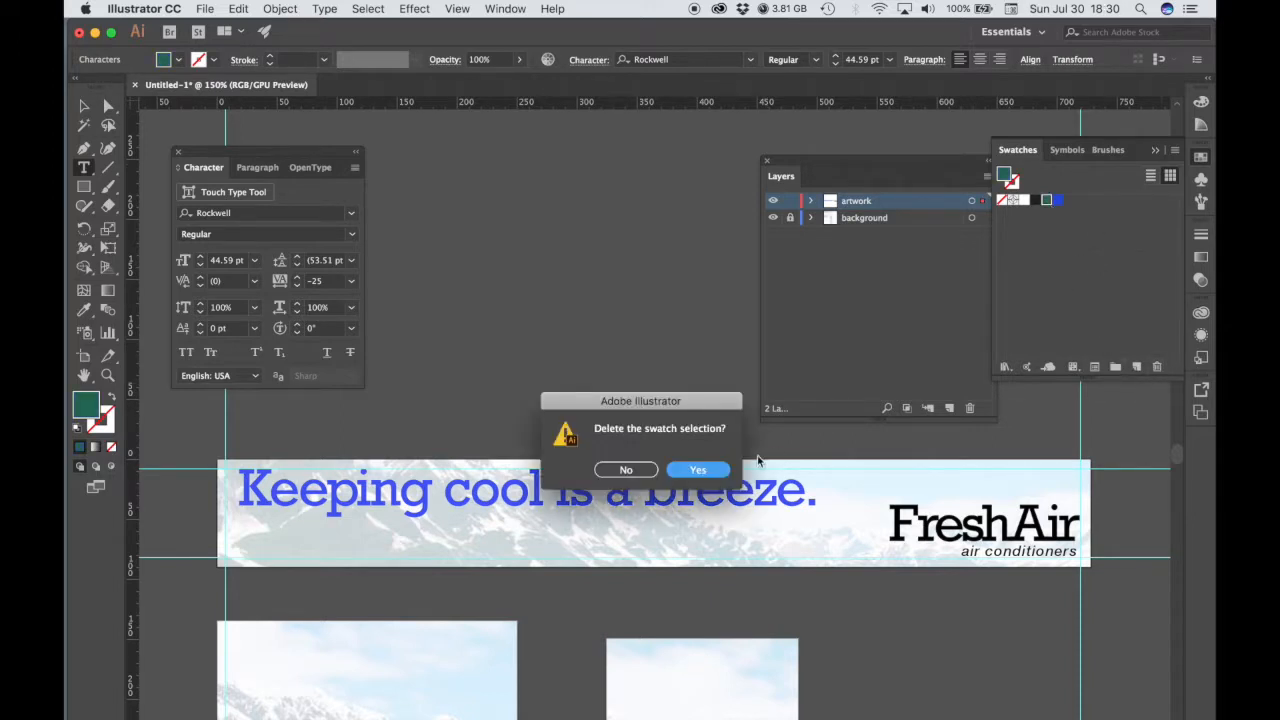
{"action": "left_click", "coordinate": [697, 470]}
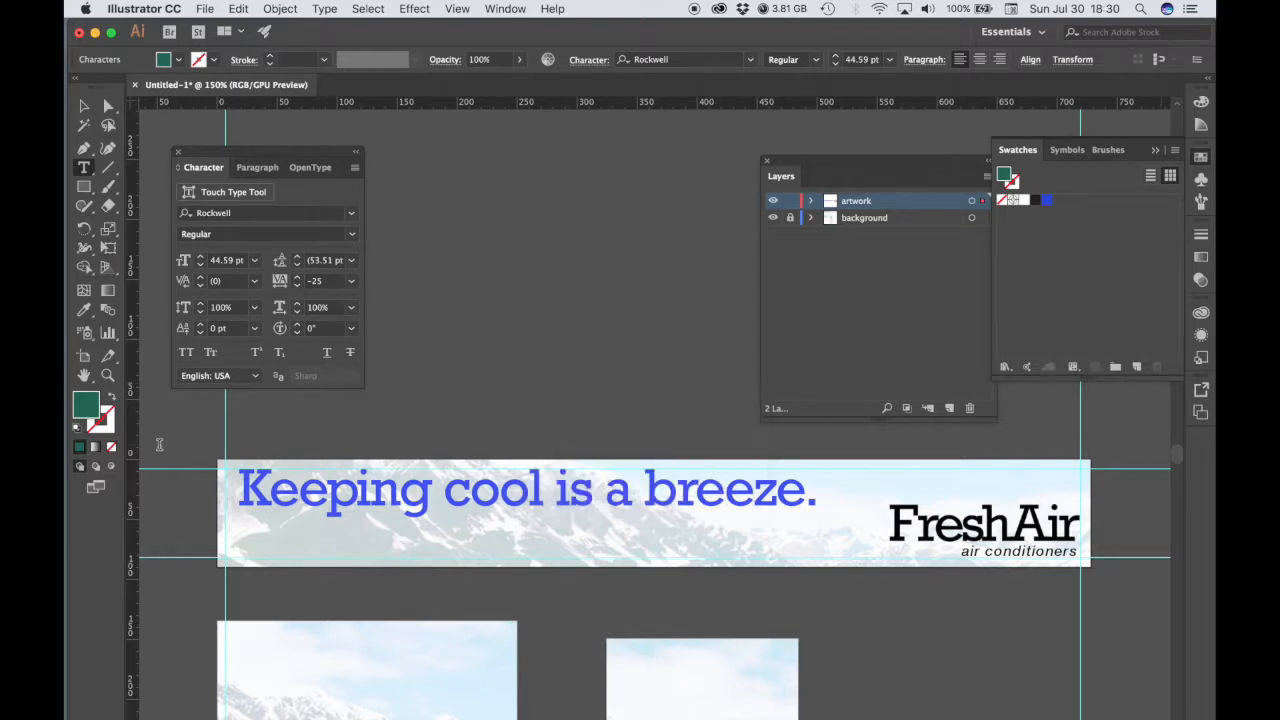
Set the fill colour to green 05a06d and save it as a swatch
{"action": "double_click", "coordinate": [84, 406]}
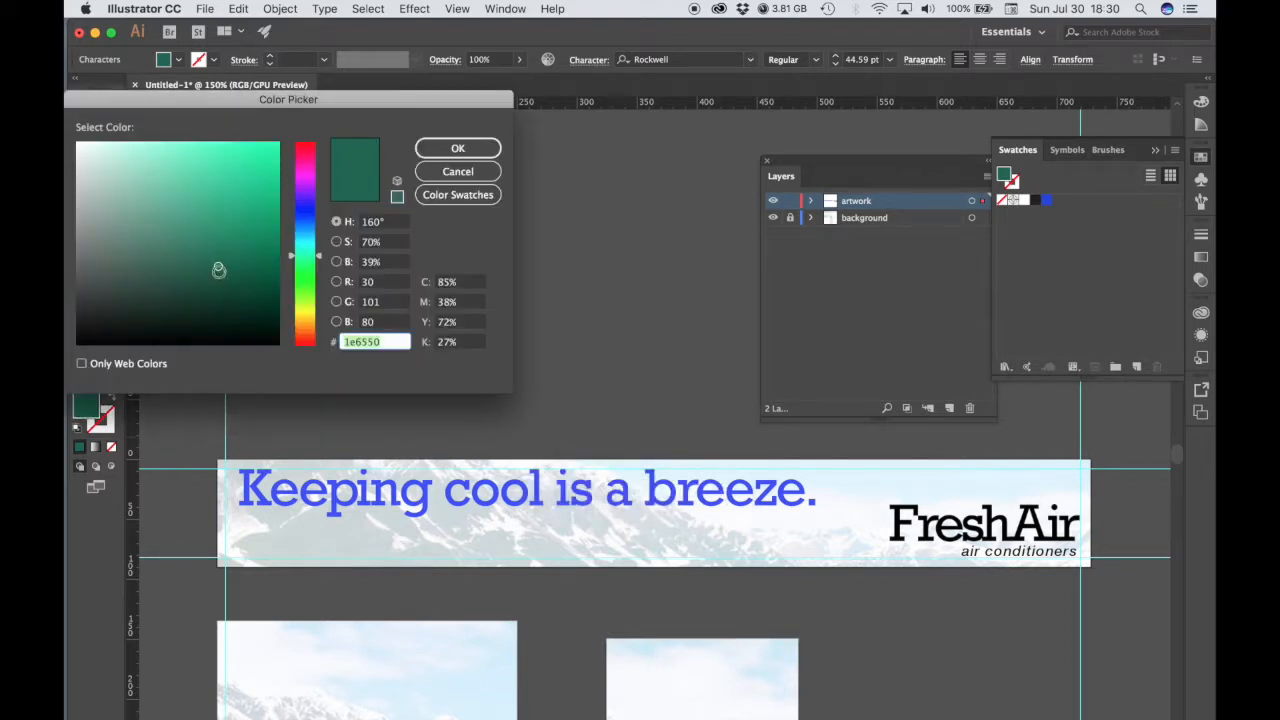
{"action": "left_click", "coordinate": [259, 236]}
{"action": "left_click", "coordinate": [259, 234]}
{"action": "left_click_drag", "start_coordinate": [273, 247], "coordinate": [275, 216]}
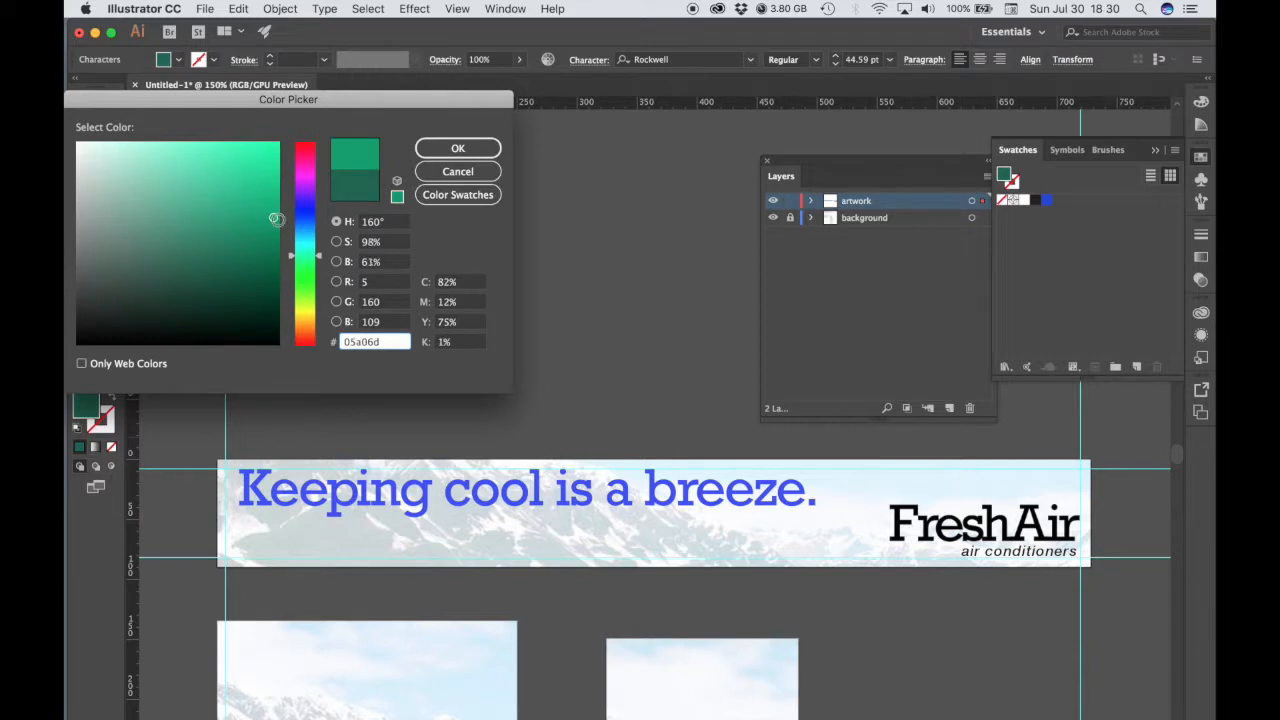
{"action": "left_click", "coordinate": [457, 148]}
{"action": "left_click_drag", "start_coordinate": [89, 418], "coordinate": [1070, 288]}
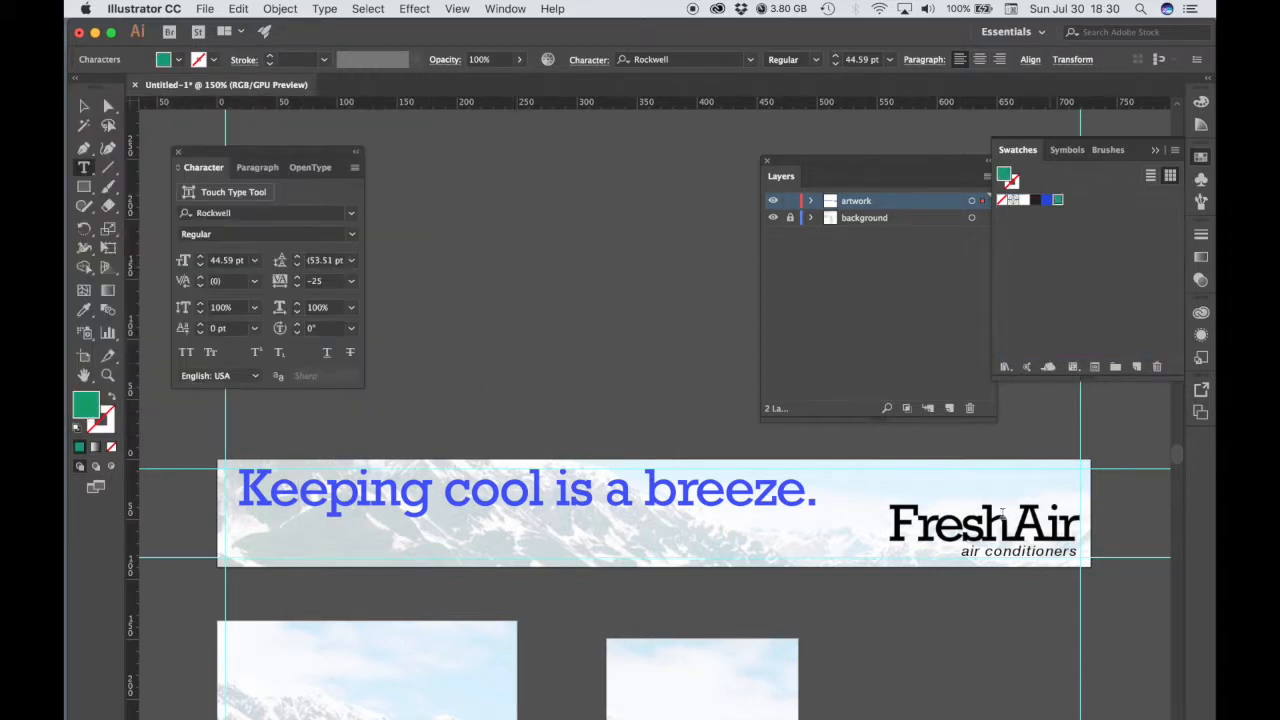
Apply the new blue swatch to the headline "Keeping cool is a breeze." and to the "FreshAir" text
{"action": "left_click", "coordinate": [783, 491]}
{"action": "left_click_drag", "start_coordinate": [817, 492], "coordinate": [238, 490]}
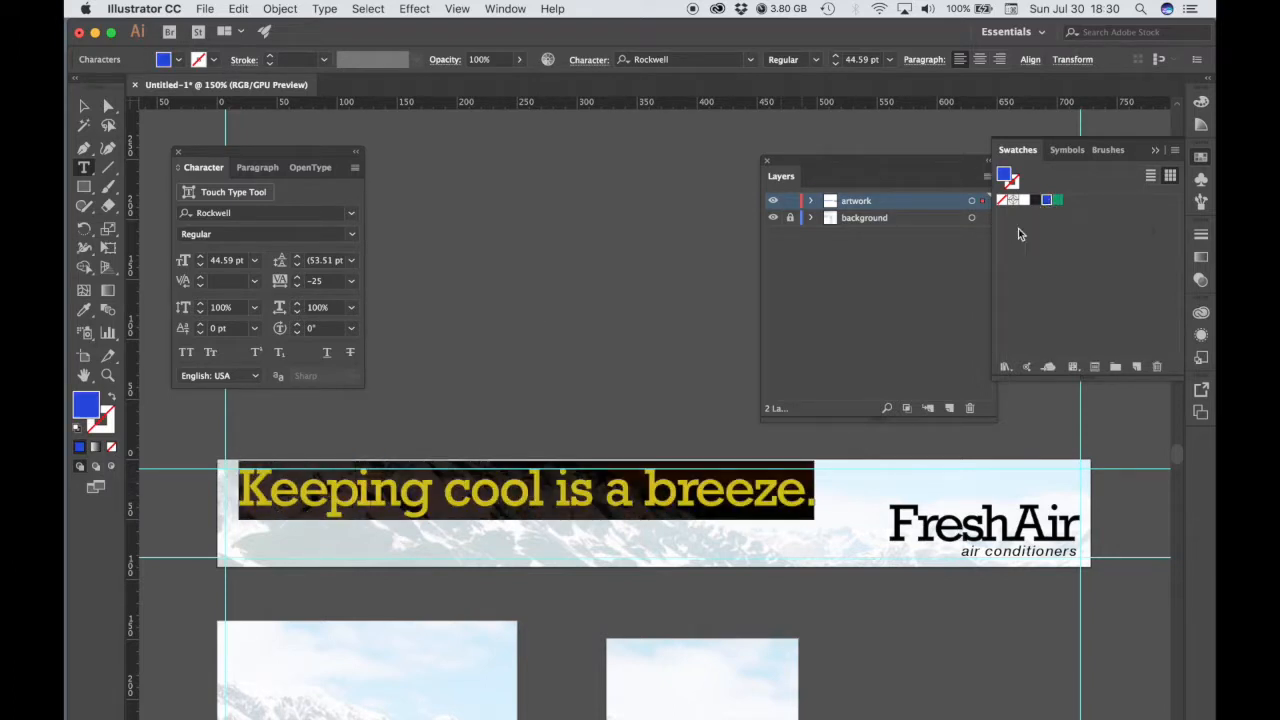
{"action": "left_click", "coordinate": [955, 525]}
{"action": "left_click_drag", "start_coordinate": [898, 524], "coordinate": [1088, 528]}
{"action": "left_click", "coordinate": [1049, 202]}
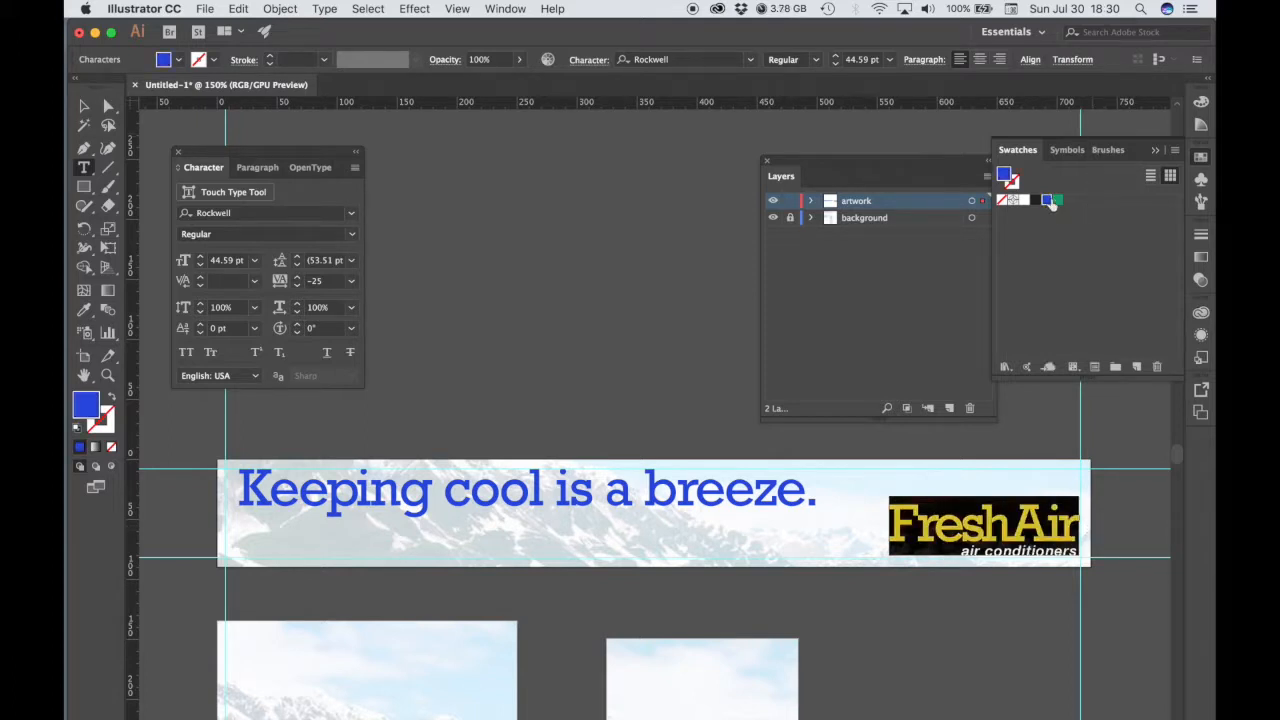
Colour the "Air" part of "FreshAir" with the new green swatch
{"action": "left_click_drag", "start_coordinate": [1012, 524], "coordinate": [1080, 528]}
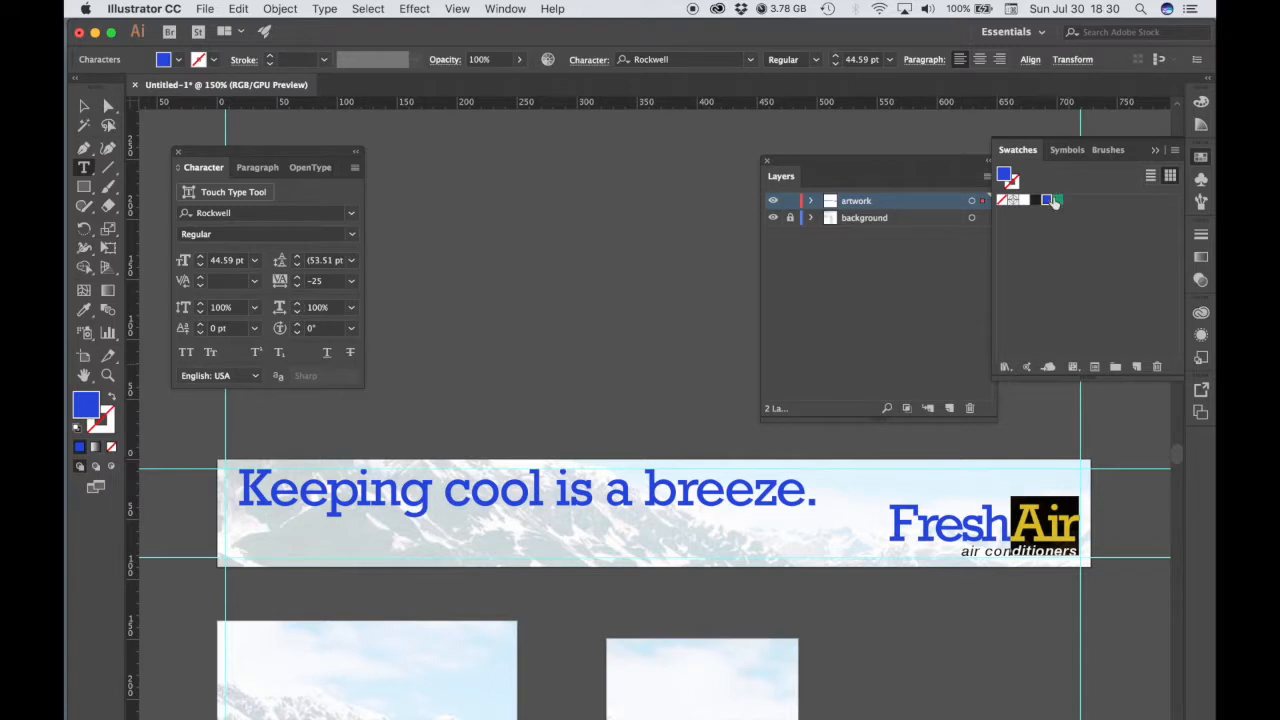
{"action": "left_click", "coordinate": [1058, 201]}
{"action": "left_click", "coordinate": [963, 539]}
Draw a rectangle about 151 x 39 px on the banner's lower edge, beneath the word "breeze"
{"action": "left_click_drag", "start_coordinate": [84, 187], "coordinate": [160, 189]}
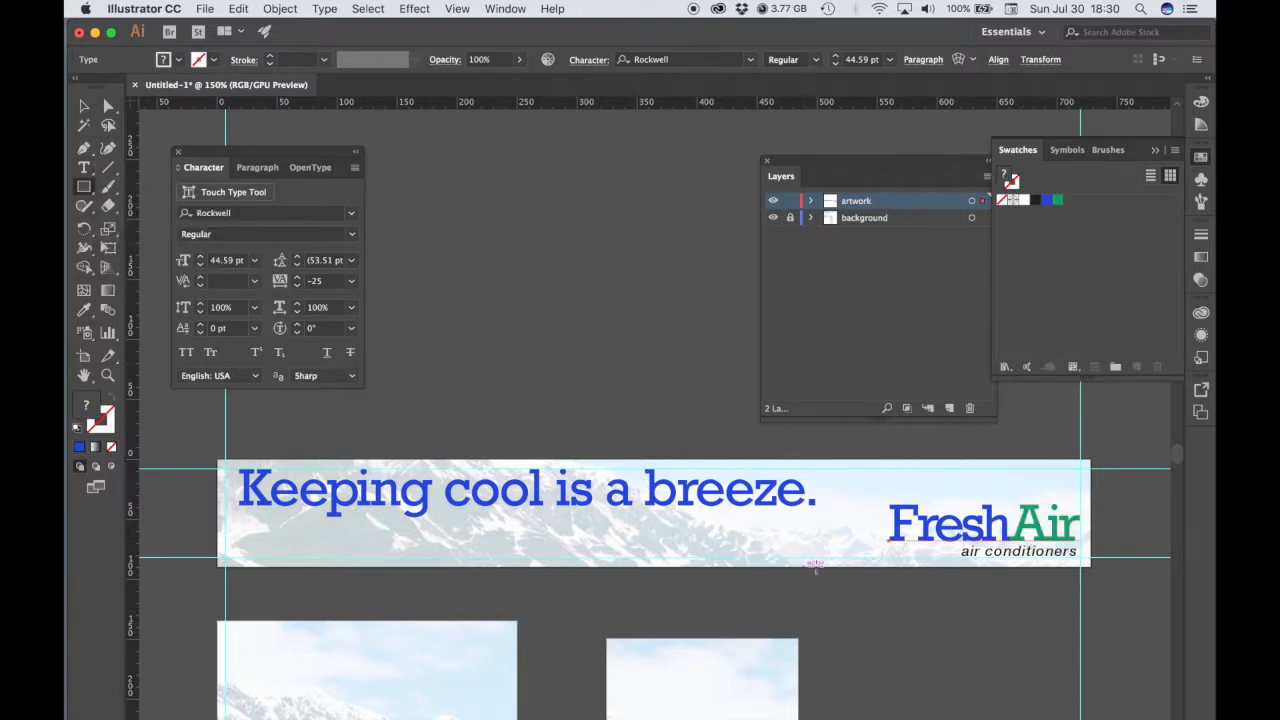
{"action": "left_click_drag", "start_coordinate": [821, 566], "coordinate": [640, 522]}
{"action": "left_click", "coordinate": [716, 563]}
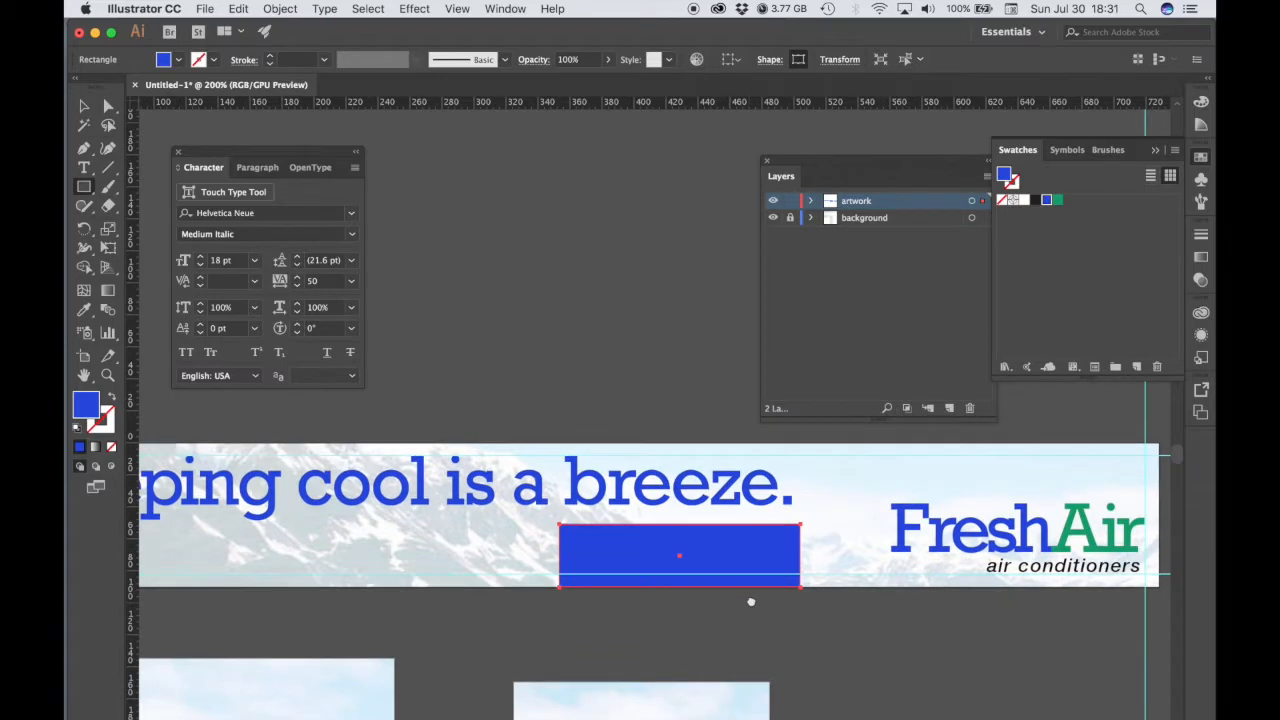
Move the Layers panel farther out of the way and fill the rectangle with the green swatch
{"action": "left_click_drag", "start_coordinate": [855, 172], "coordinate": [1099, 162]}
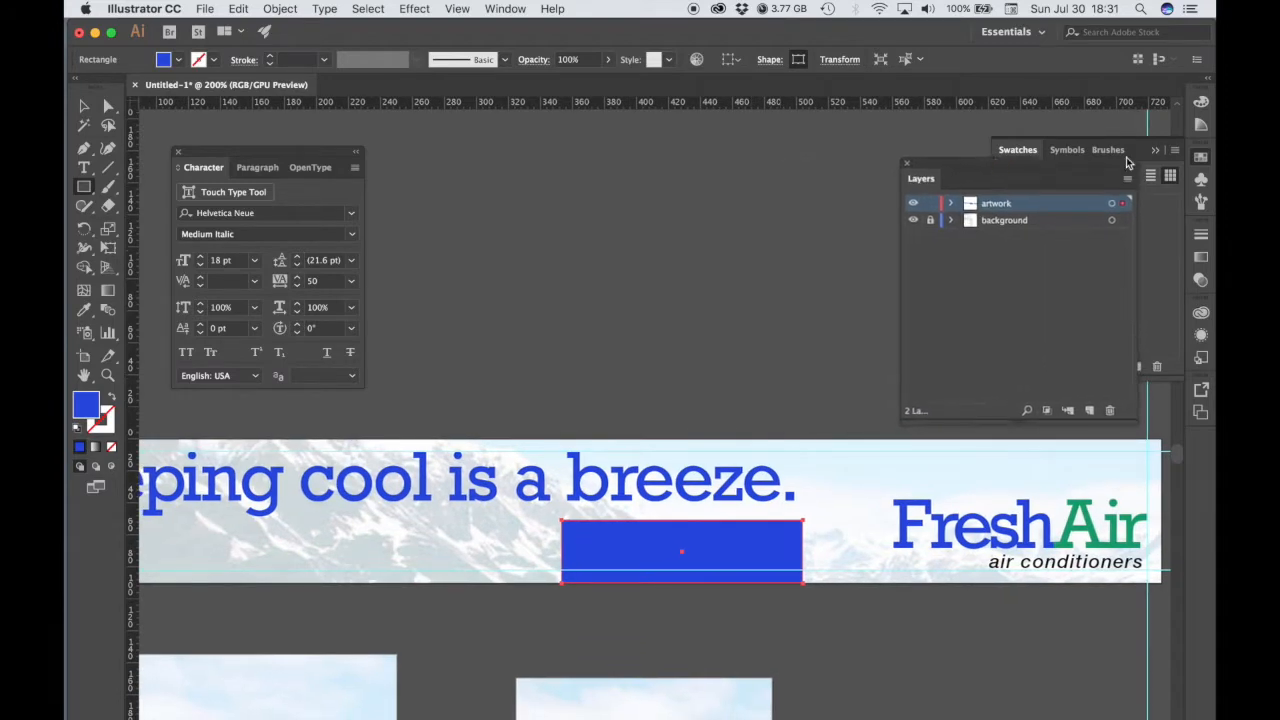
{"action": "left_click_drag", "start_coordinate": [986, 163], "coordinate": [1076, 129]}
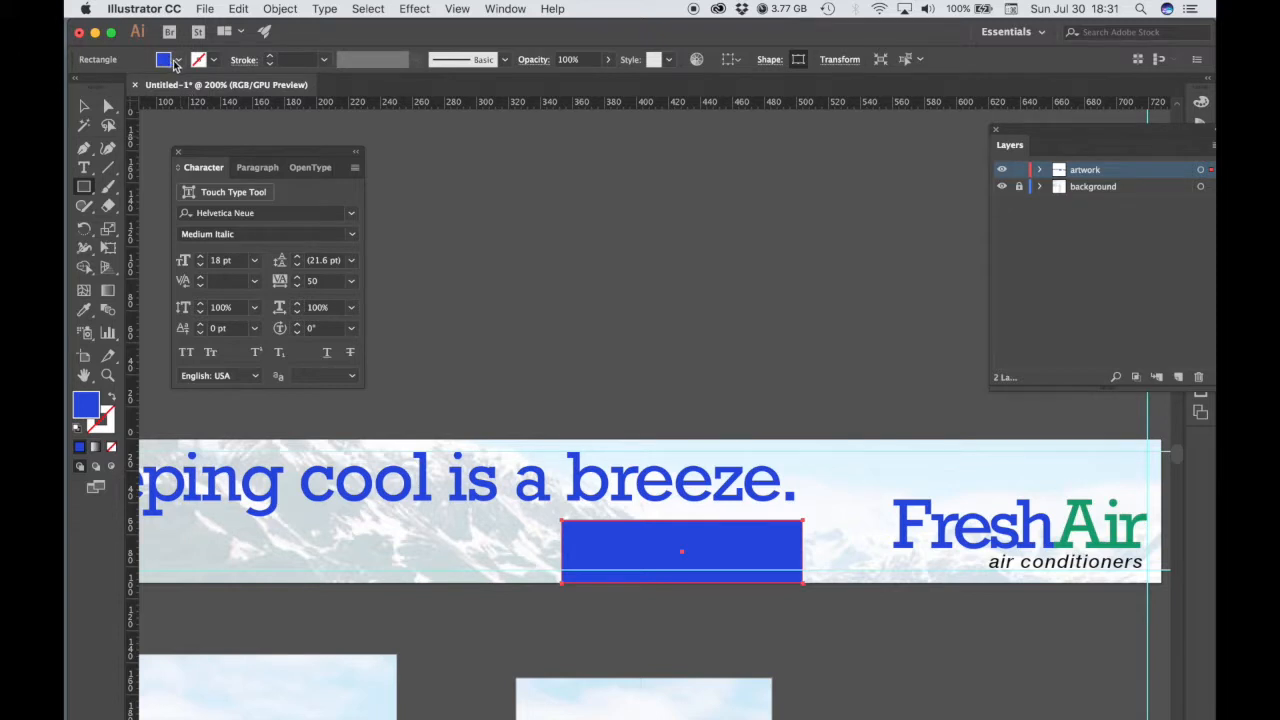
{"action": "left_click", "coordinate": [168, 60]}
{"action": "left_click", "coordinate": [130, 87]}
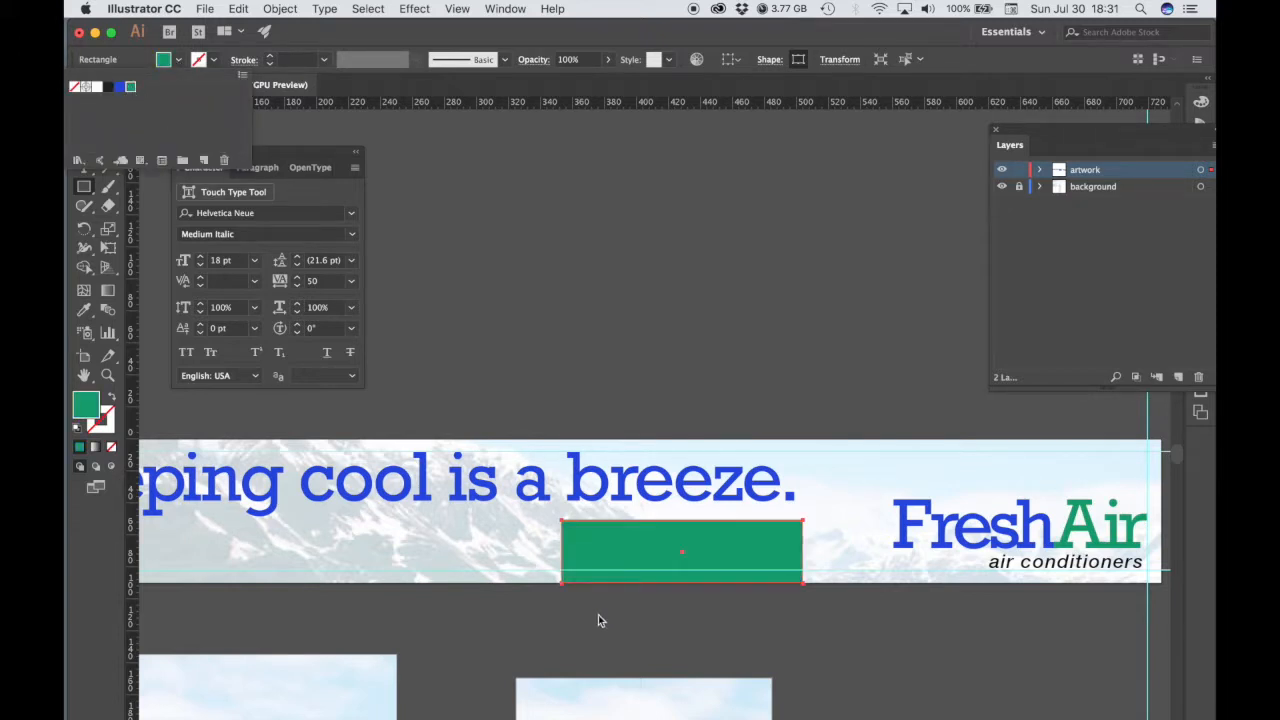
{"action": "key", "text": "Escape"}
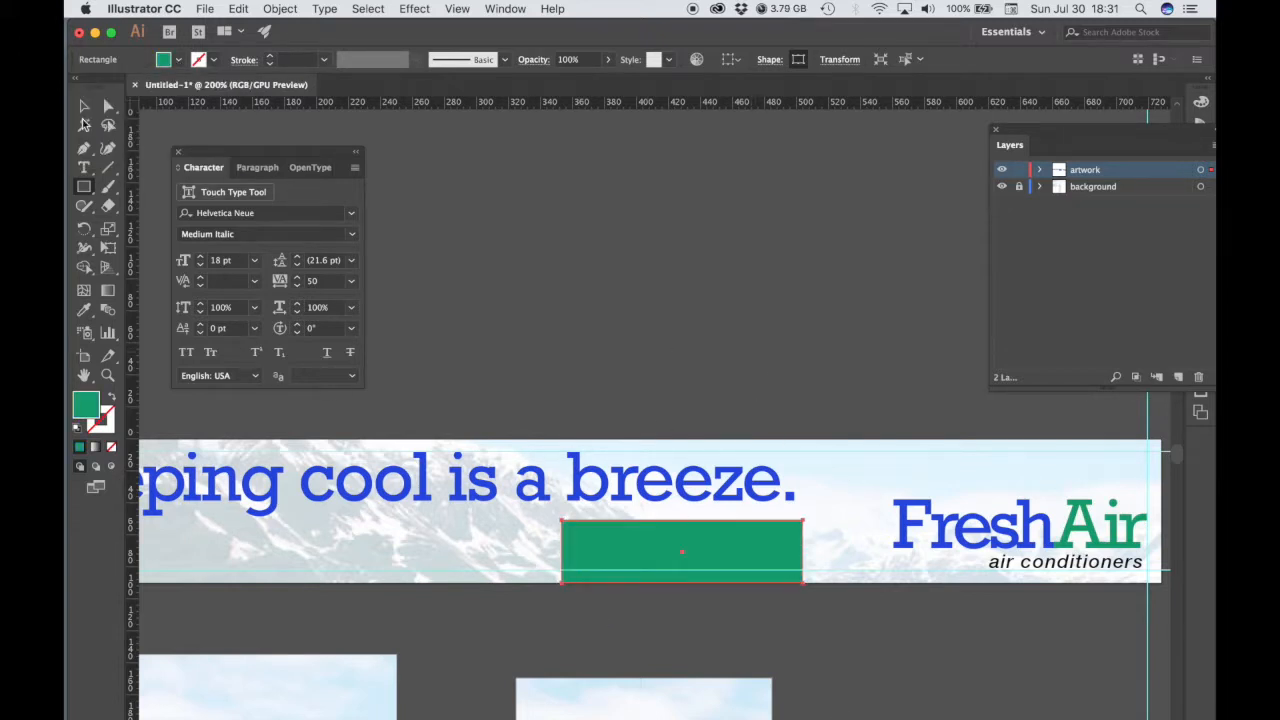
Set the corner radius of the green rectangle's two upper corners to 6 px
{"action": "left_click", "coordinate": [84, 107]}
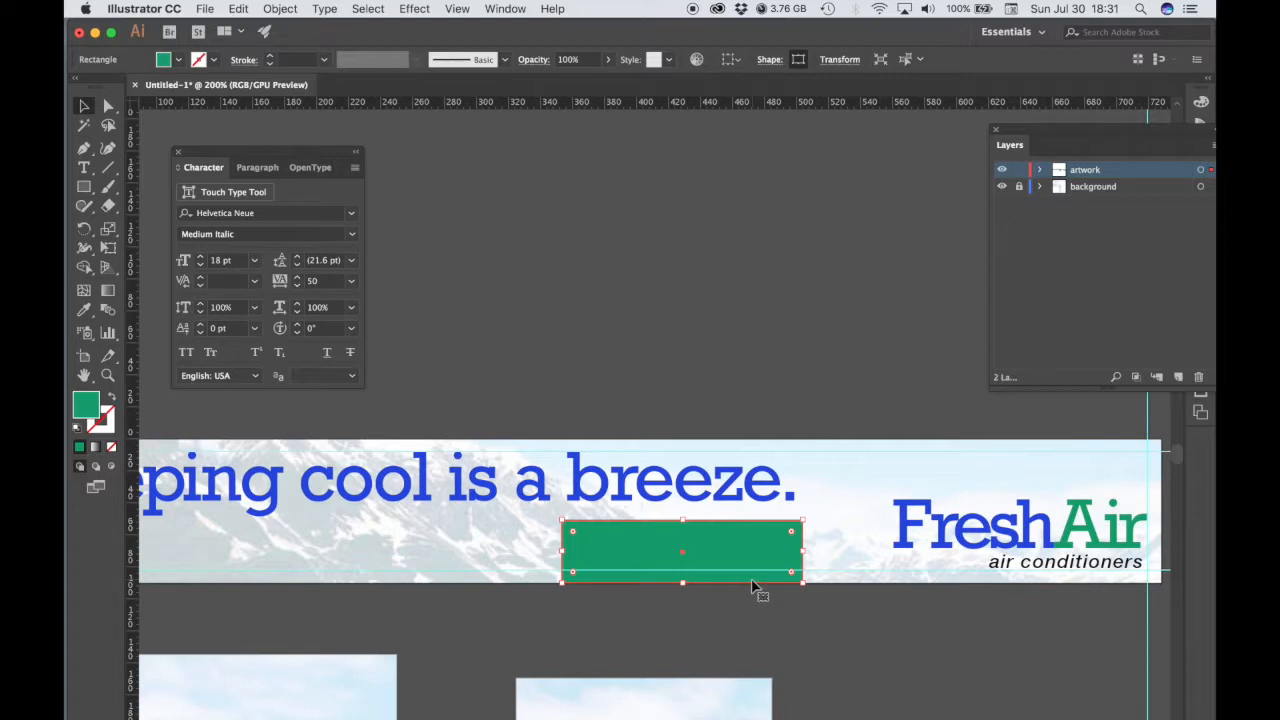
{"action": "left_click", "coordinate": [767, 60]}
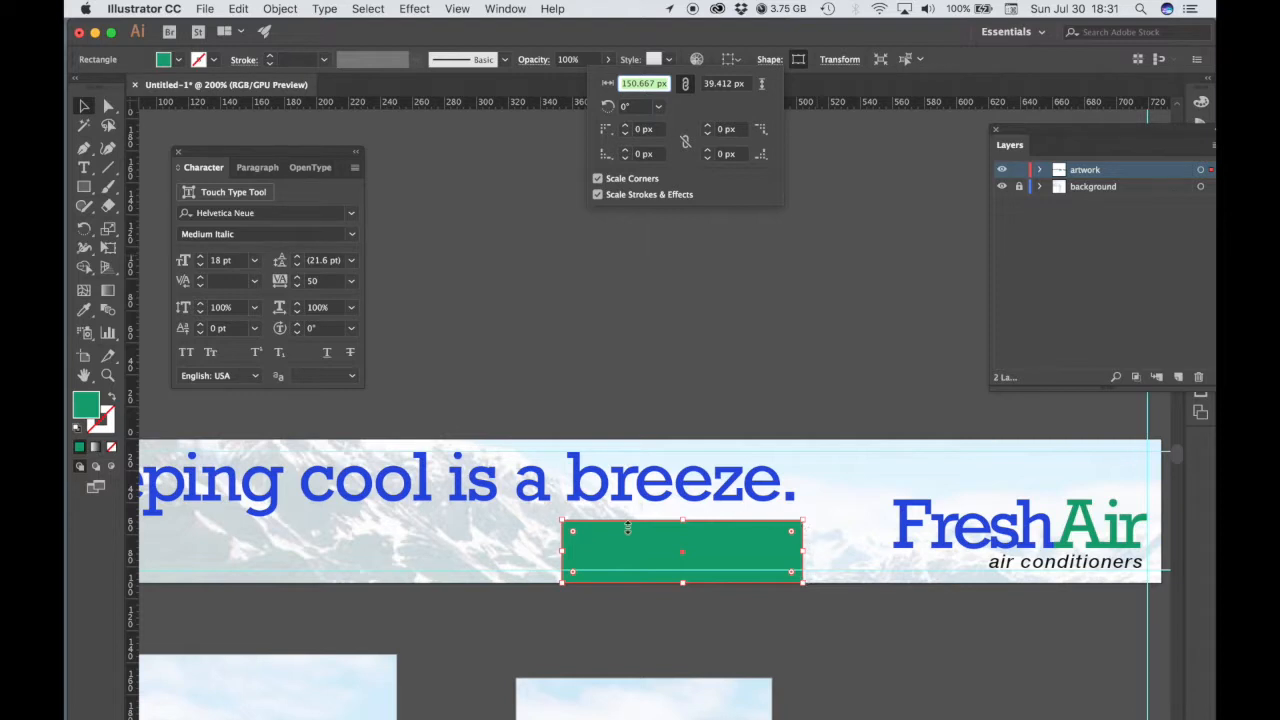
{"action": "left_click", "coordinate": [642, 130]}
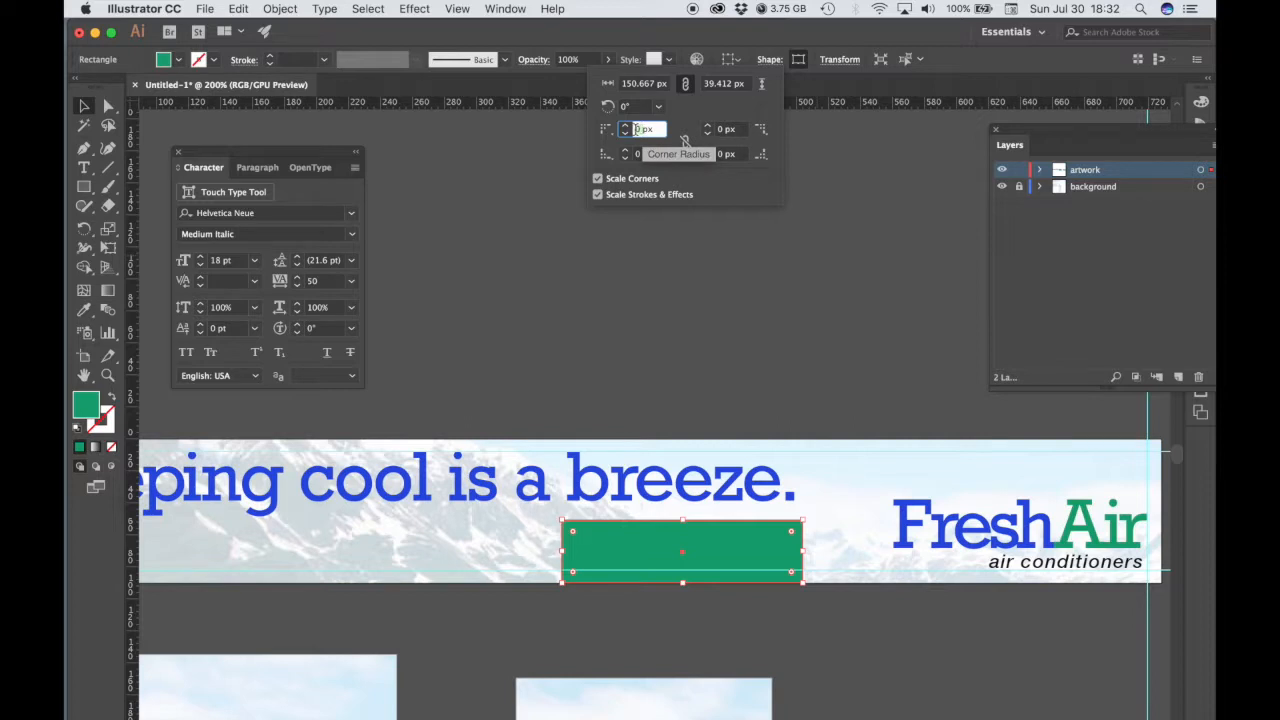
{"action": "key", "text": "Tab"}
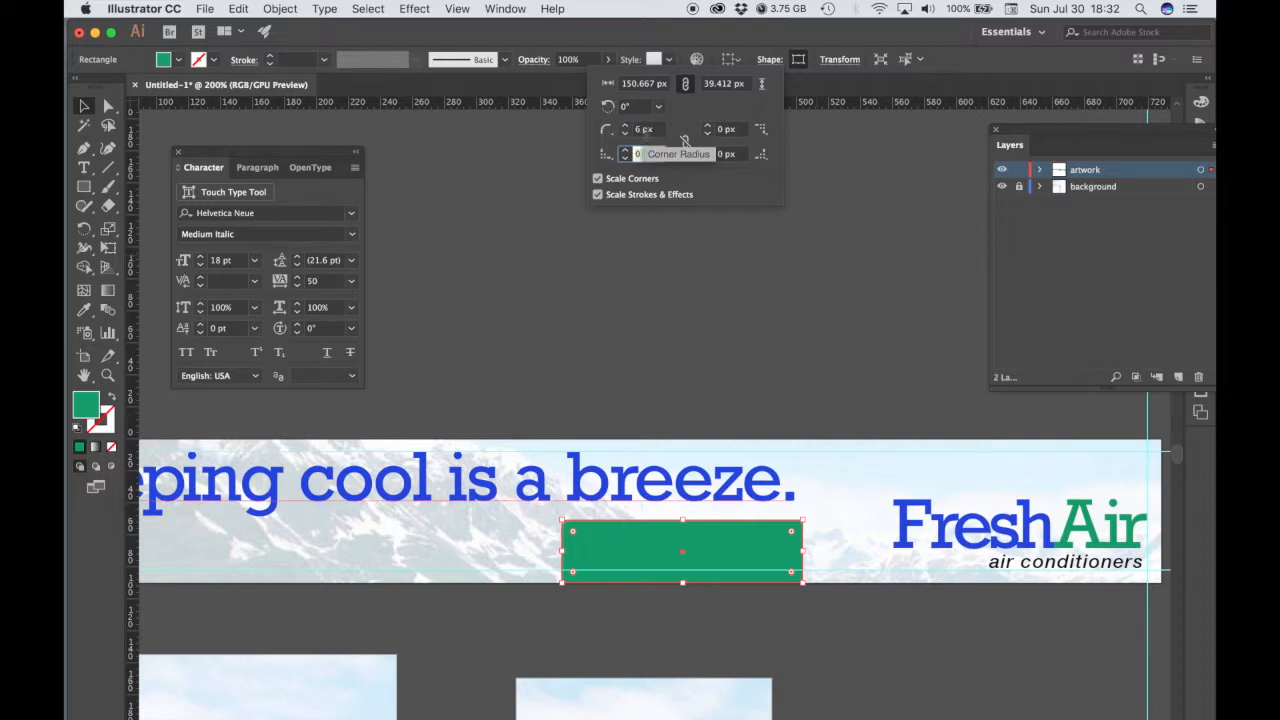
{"action": "left_click_drag", "start_coordinate": [725, 131], "coordinate": [718, 137]}
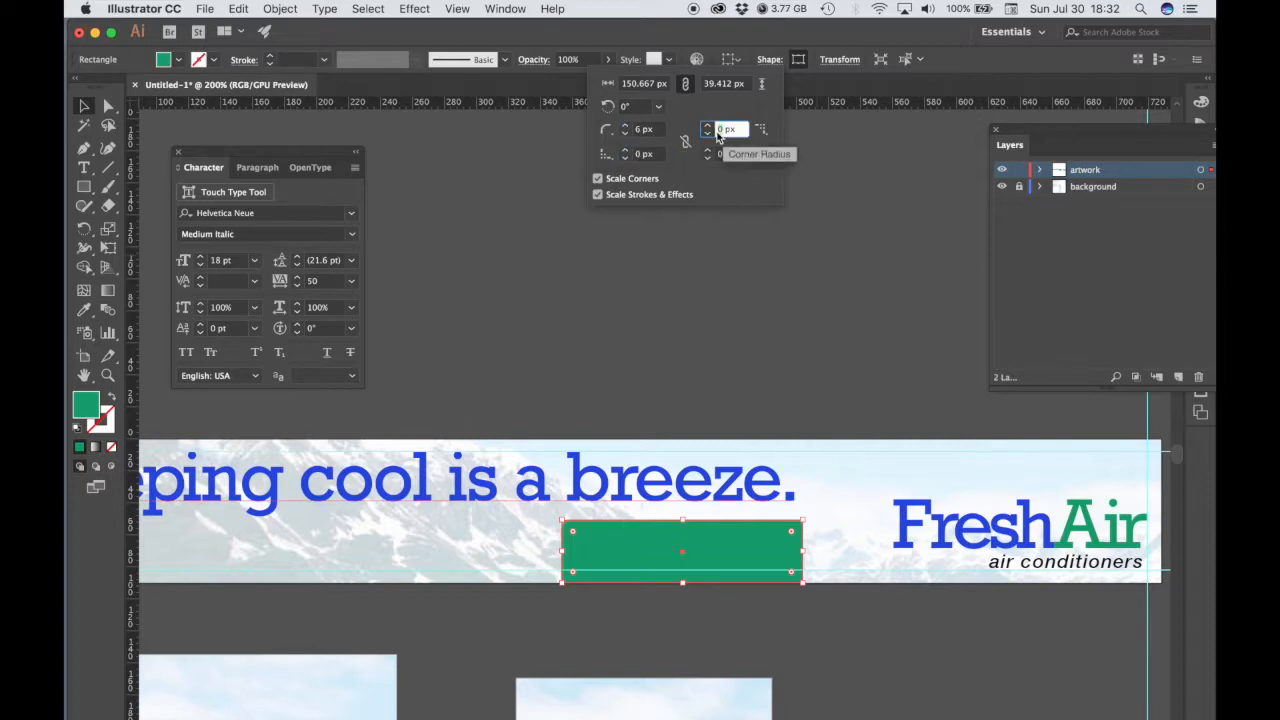
{"action": "key", "text": "Tab"}
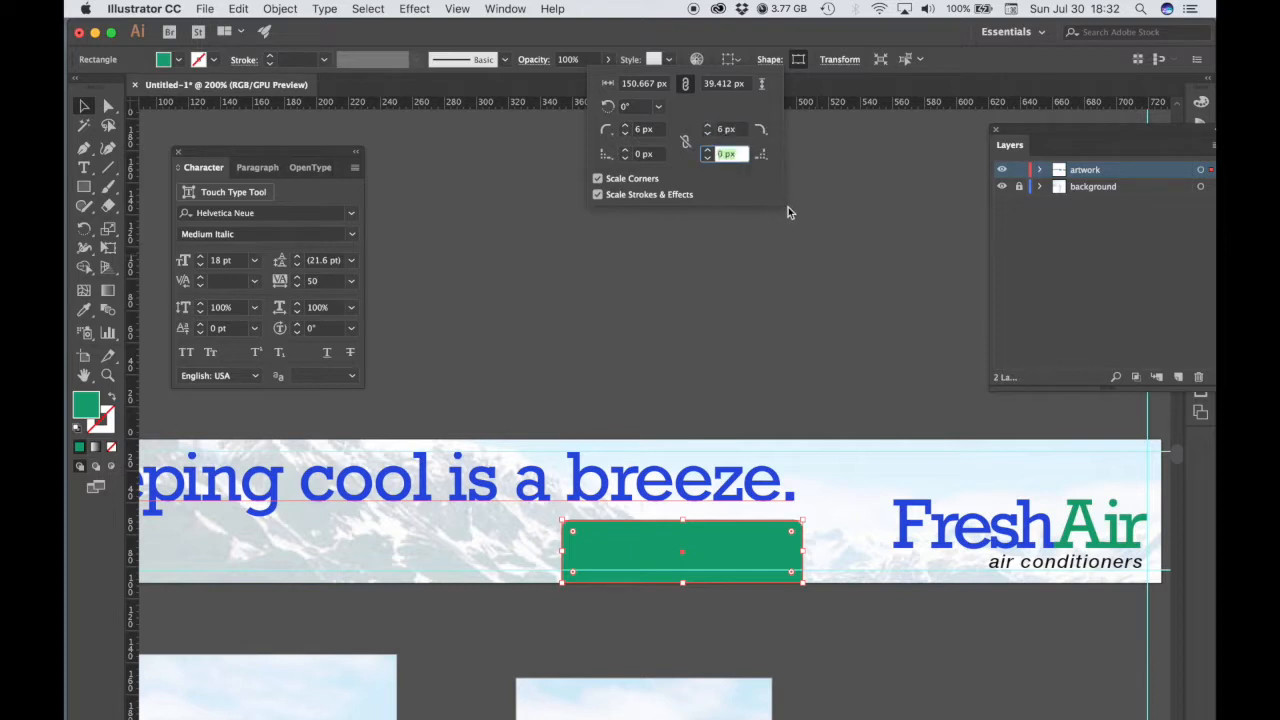
Try a corner radius of 8 px on the green rectangle's two upper corners
{"action": "left_click", "coordinate": [645, 130]}
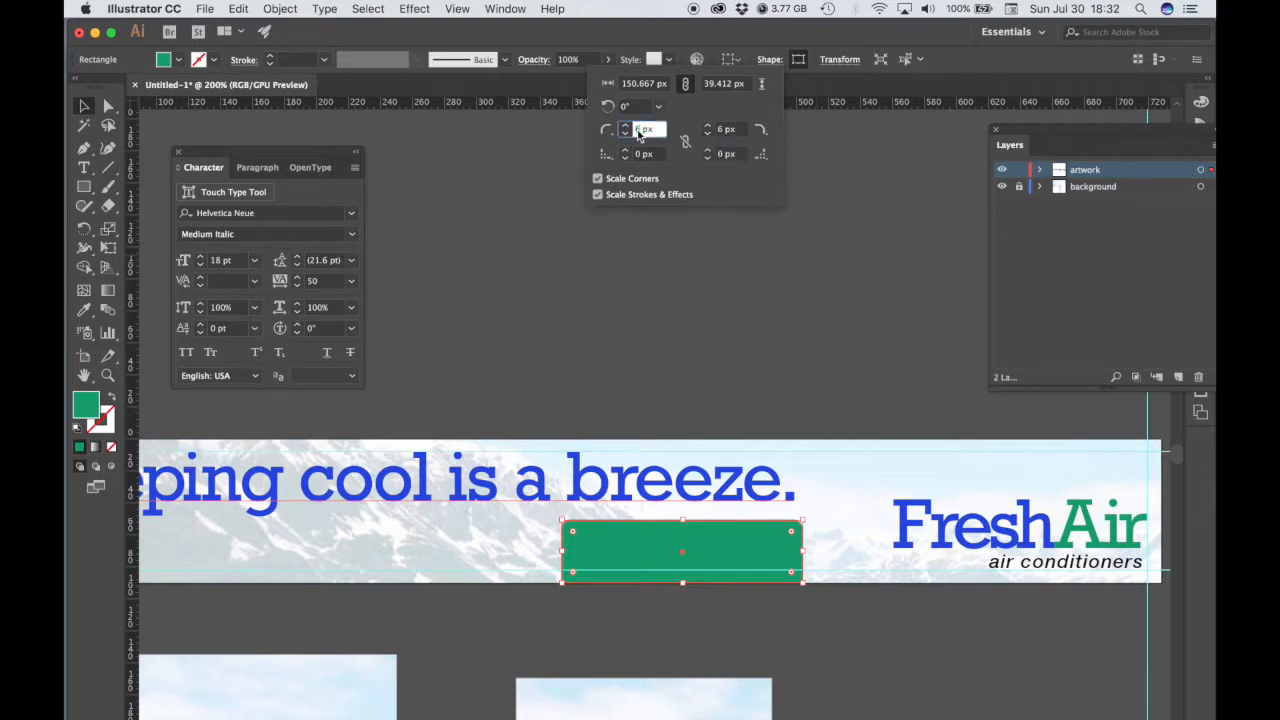
{"action": "type", "text": "8"}
{"action": "double_click", "coordinate": [724, 130]}
{"action": "type", "text": "8"}
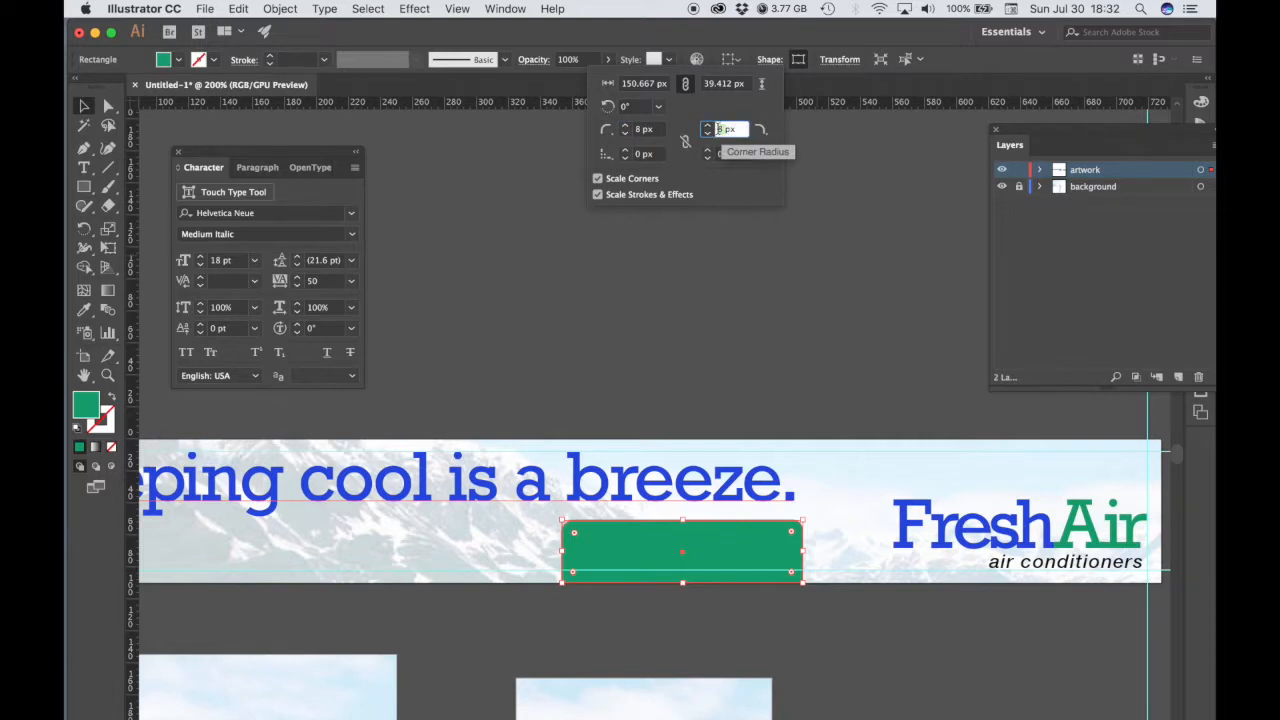
Set the corner radius of the green rectangle's two upper corners to 12 px and deselect it
{"action": "type", "text": "12"}
{"action": "key", "text": "Tab"}
{"action": "left_click", "coordinate": [640, 131]}
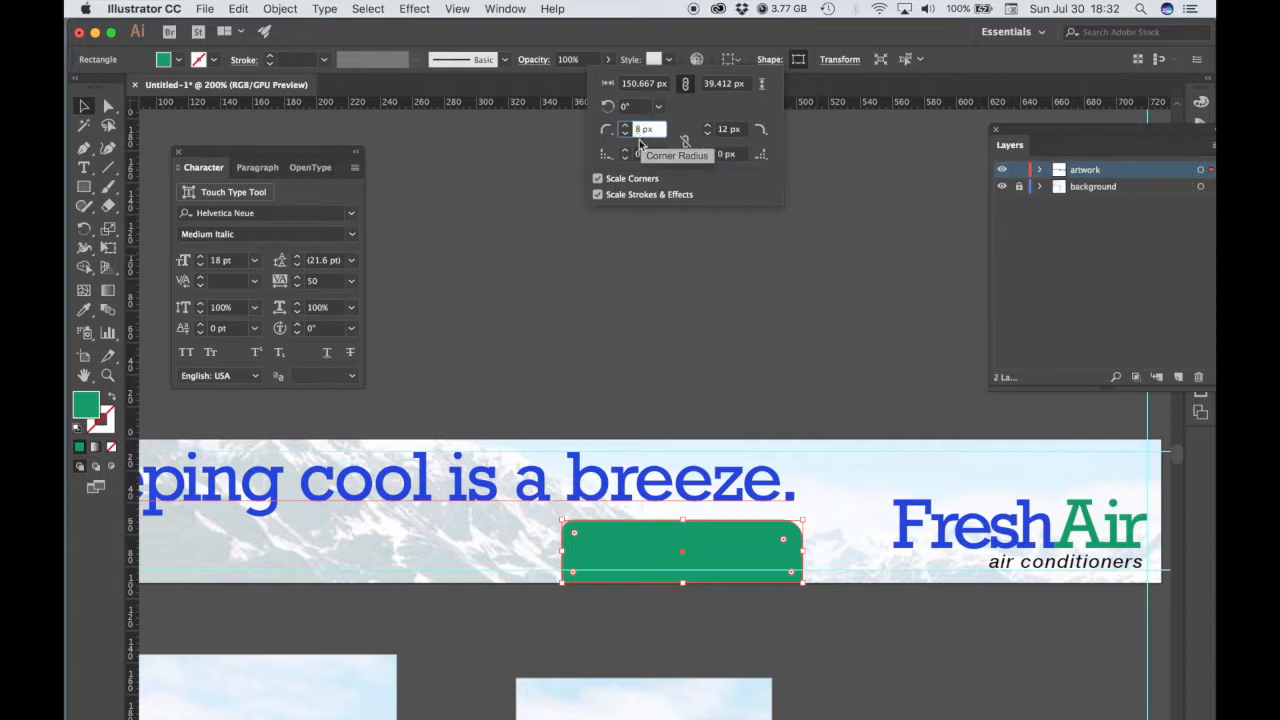
{"action": "type", "text": "12"}
{"action": "key", "text": "Tab"}
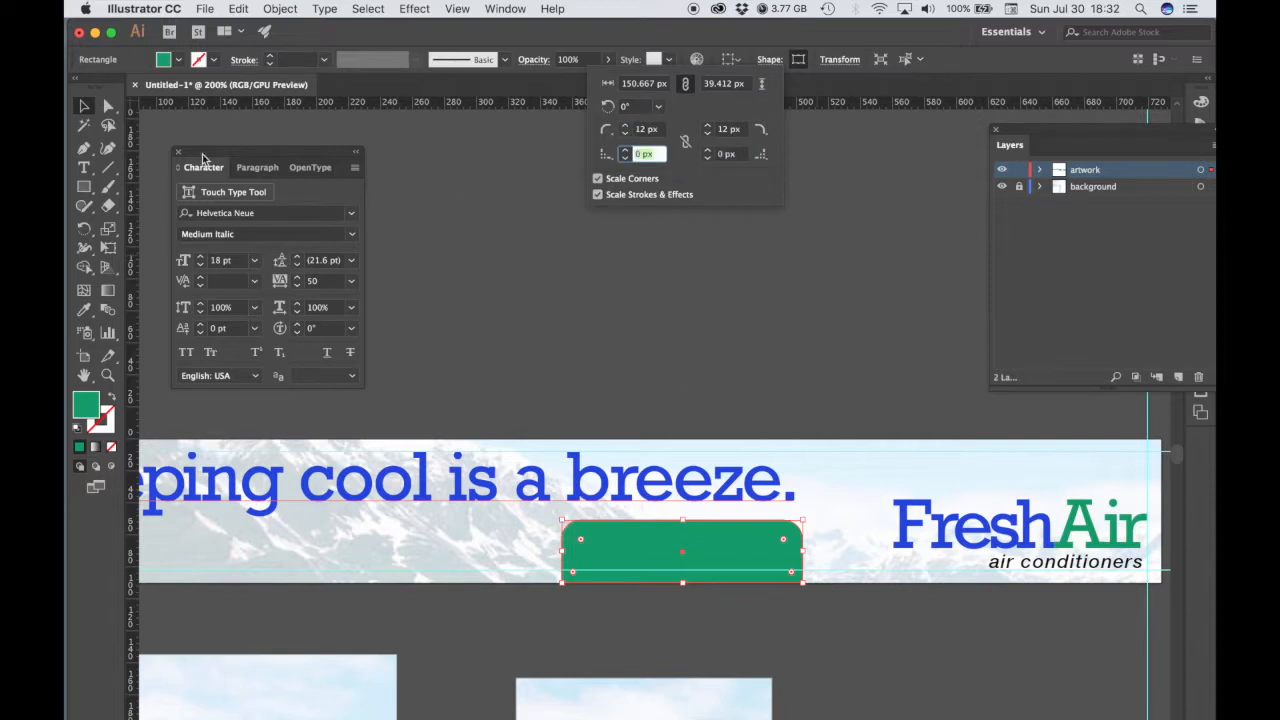
{"action": "left_click", "coordinate": [411, 200]}
{"action": "left_click", "coordinate": [929, 651]}
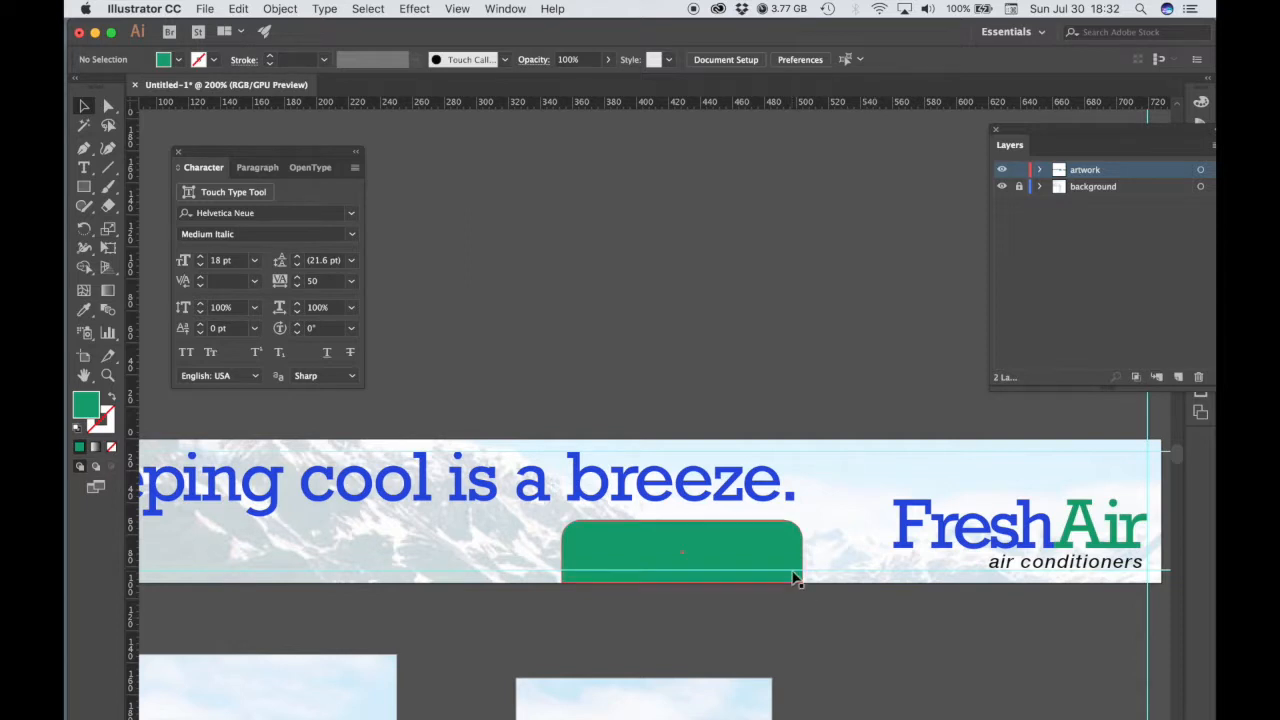
Add the text "get cool now" on the green button and select all of it
{"action": "left_click", "coordinate": [84, 168]}
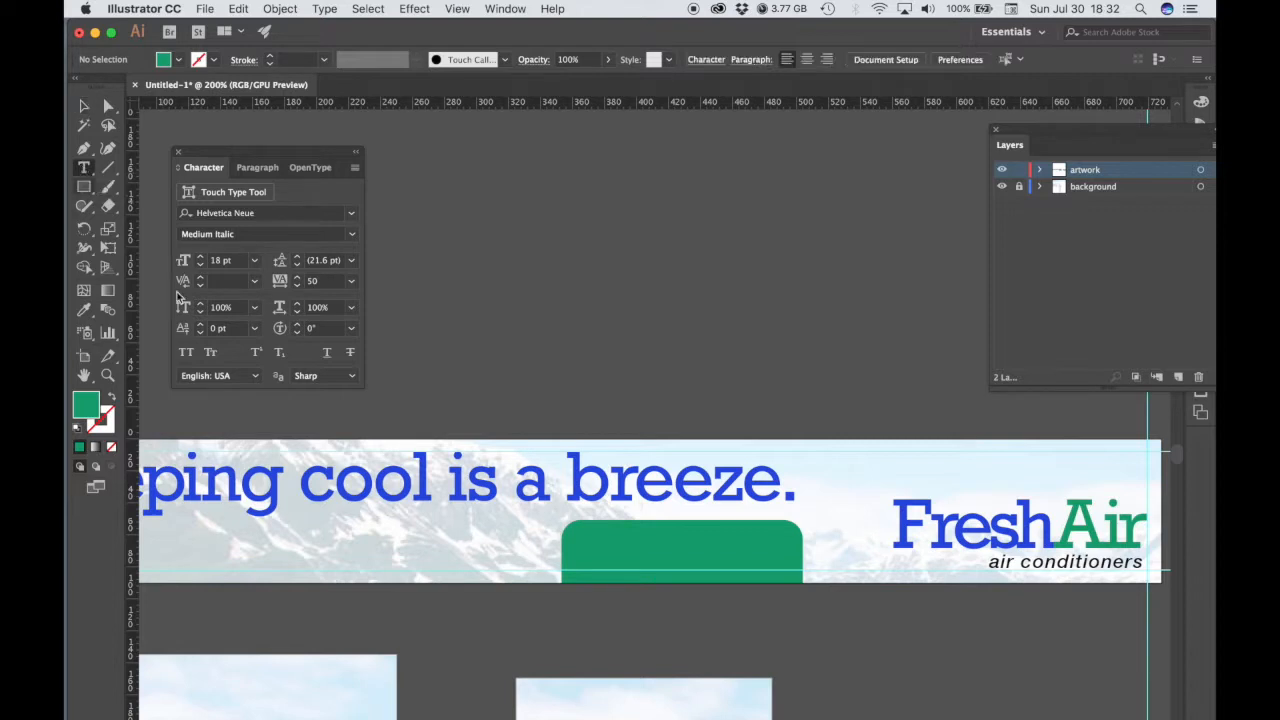
{"action": "left_click", "coordinate": [618, 543]}
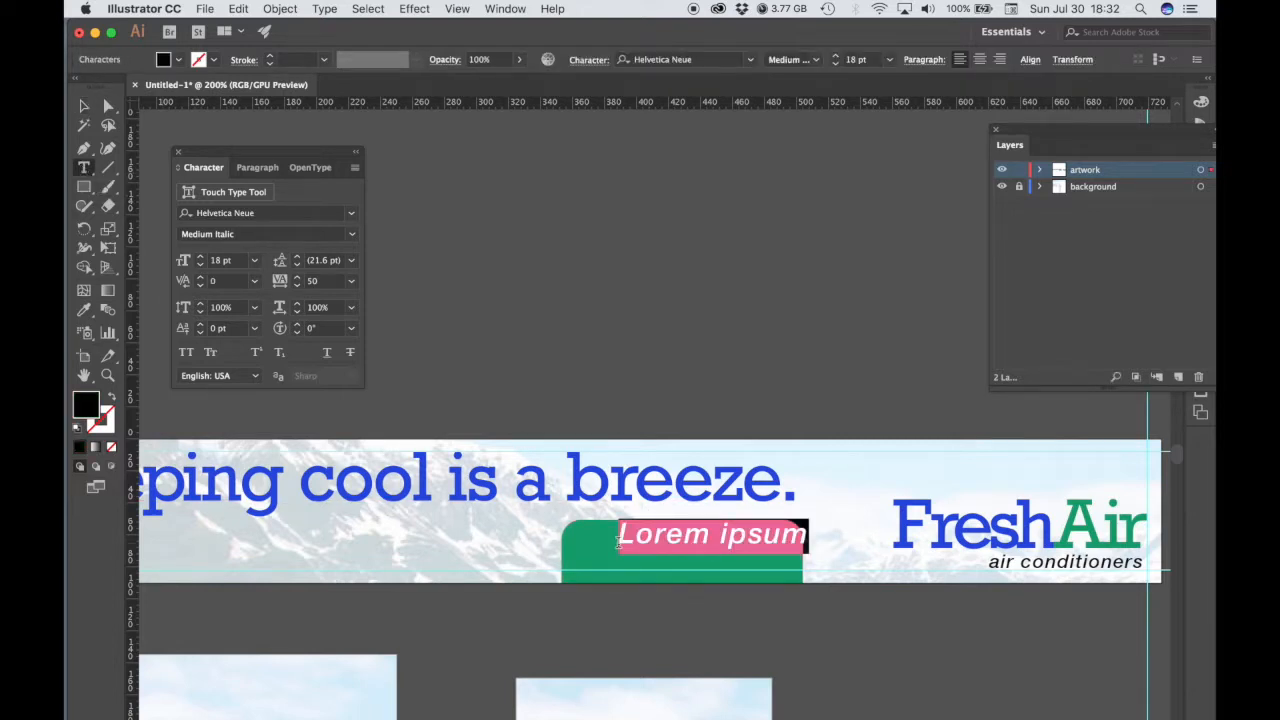
{"action": "type", "text": "get"}
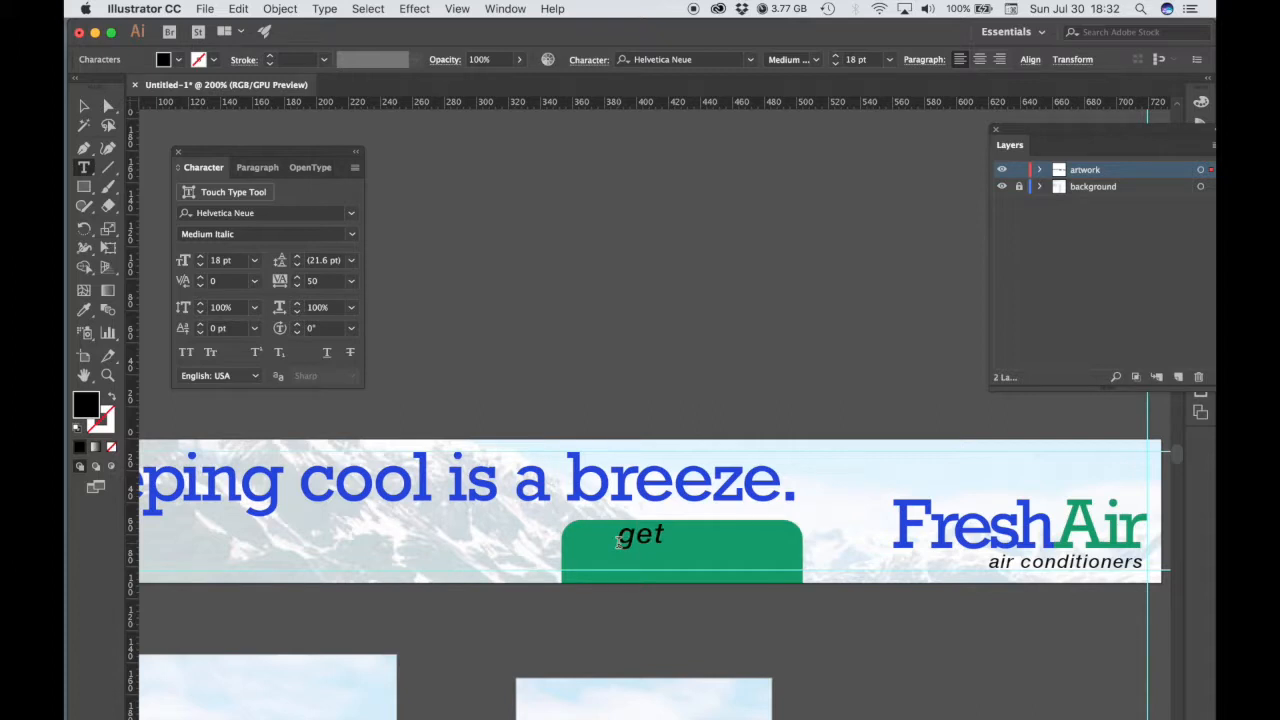
{"action": "type", "text": " cool now"}
{"action": "key", "text": "super+a"}
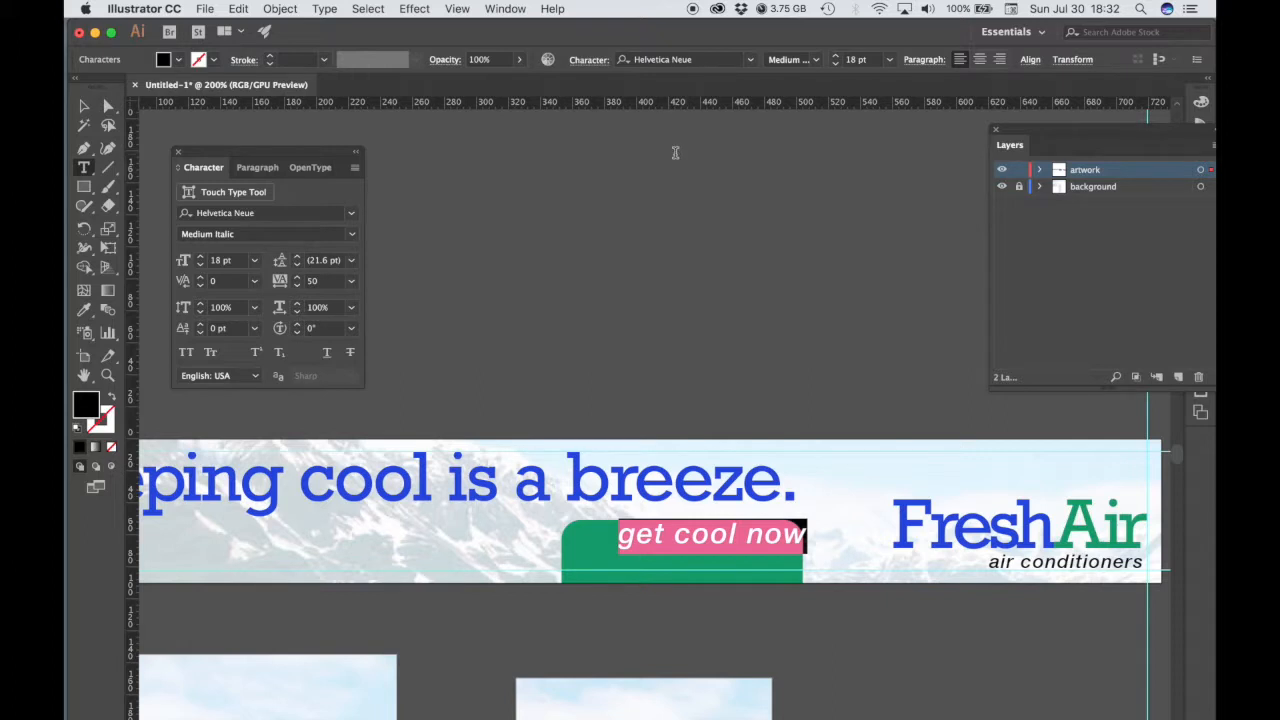
Set the tracking of the "get cool now" text to -50 and its Helvetica Neue style to Thin
{"action": "left_click", "coordinate": [351, 281]}
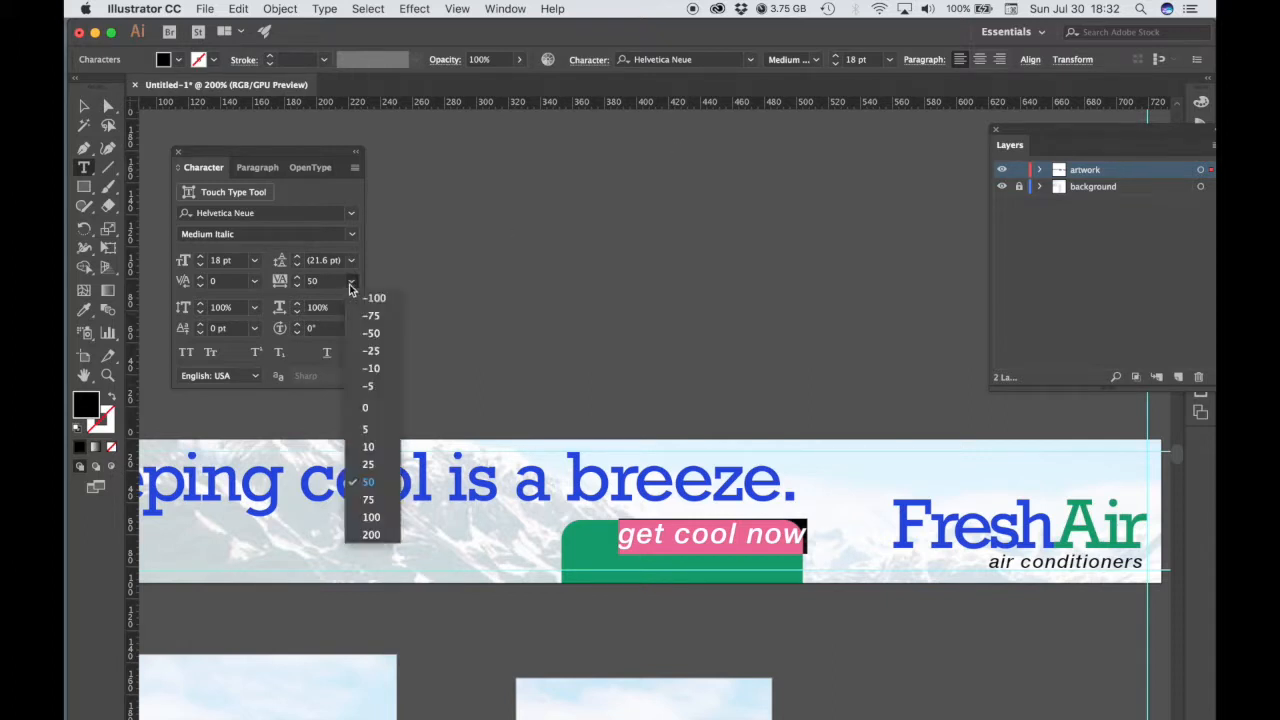
{"action": "left_click", "coordinate": [360, 338]}
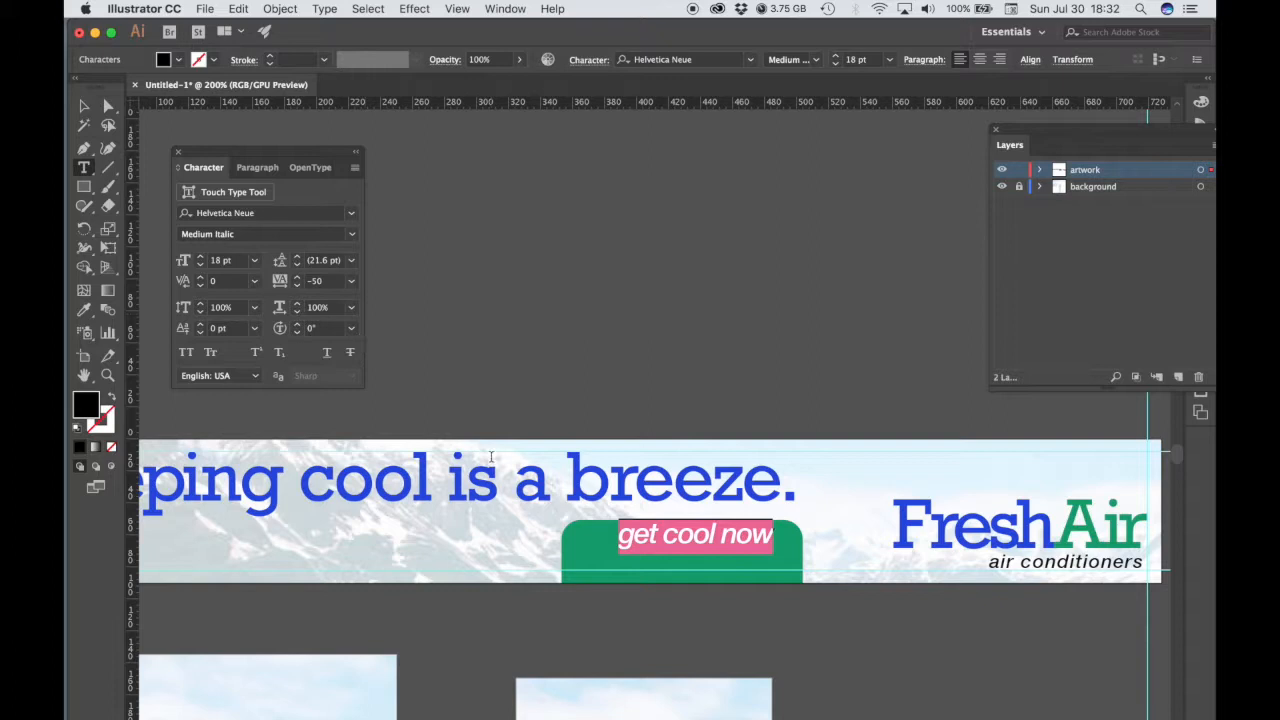
{"action": "left_click", "coordinate": [752, 61]}
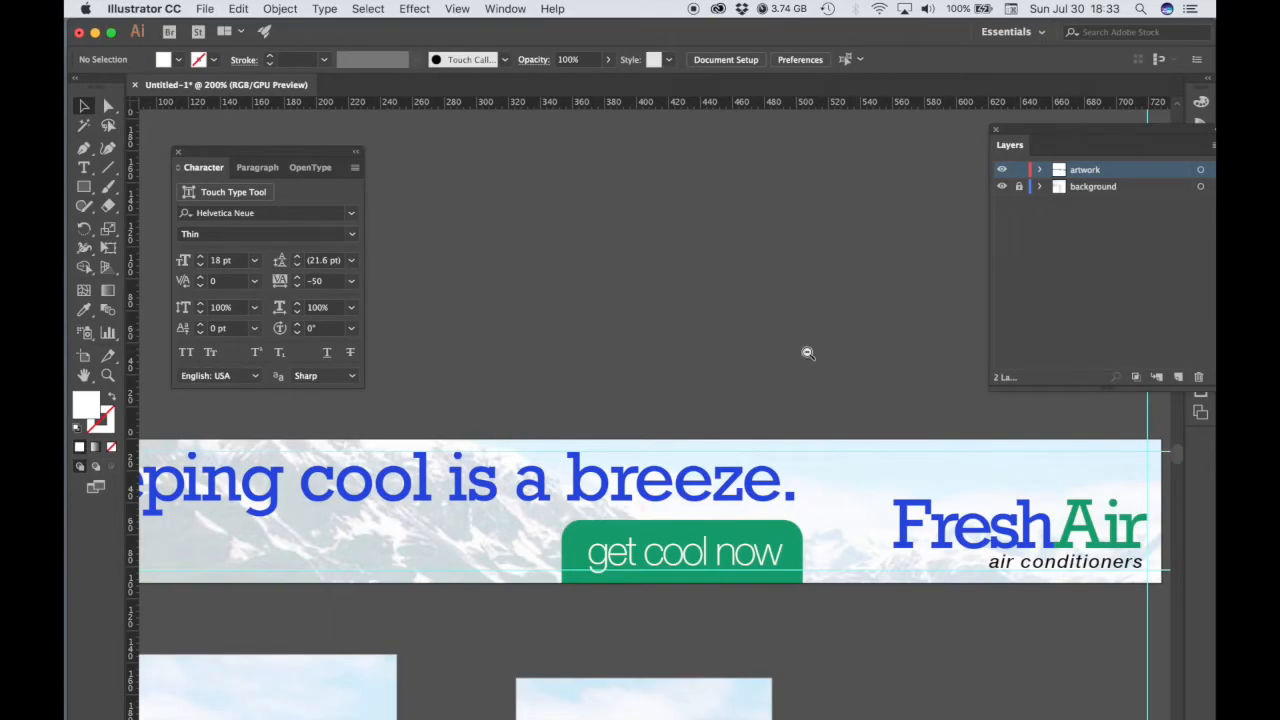
Review the completed wide banner together with the two banners below that still lack text
{"action": "left_click", "coordinate": [808, 353], "text": "alt+super"}
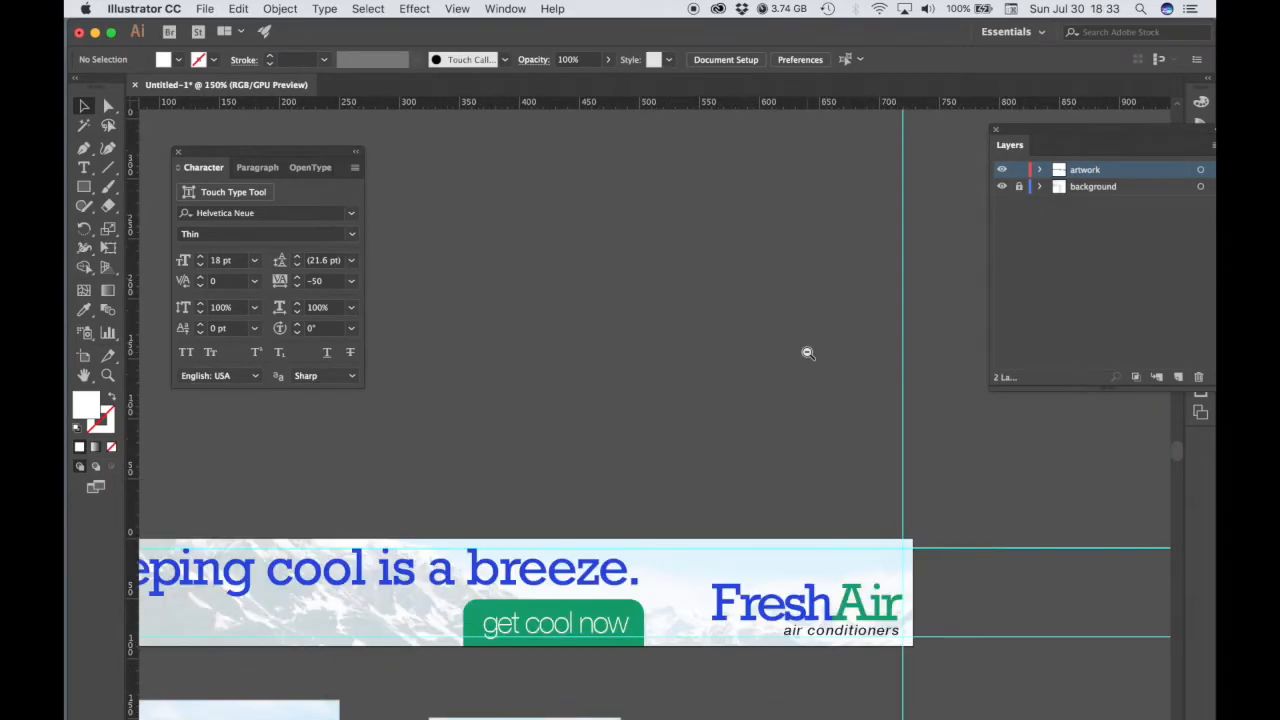
{"action": "left_click", "coordinate": [807, 353], "text": "alt+super"}
{"action": "left_click_drag", "start_coordinate": [640, 526], "coordinate": [820, 357]}
{"action": "left_click", "coordinate": [728, 401], "text": "alt+super"}
{"action": "left_click_drag", "start_coordinate": [736, 484], "coordinate": [823, 317]}
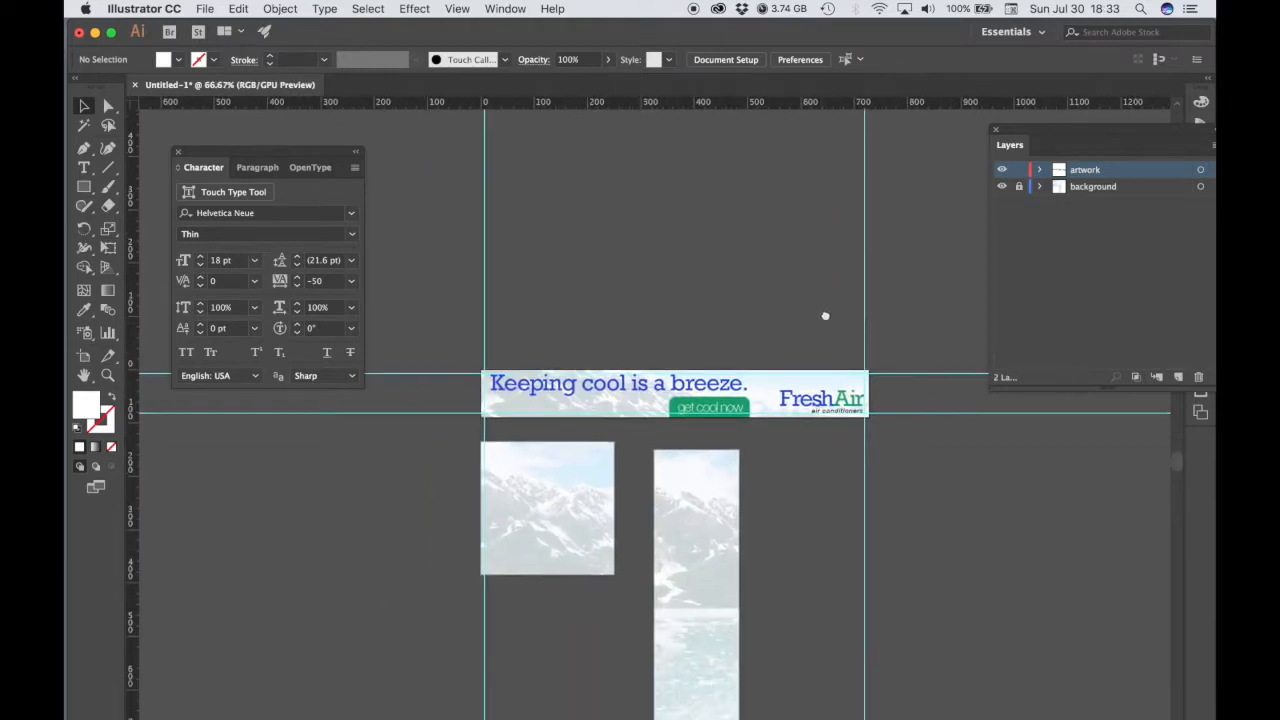
{"action": "left_click", "coordinate": [789, 440], "text": "super"}
{"action": "left_click", "coordinate": [668, 489], "text": "super"}
{"action": "left_click_drag", "start_coordinate": [651, 466], "coordinate": [957, 640]}
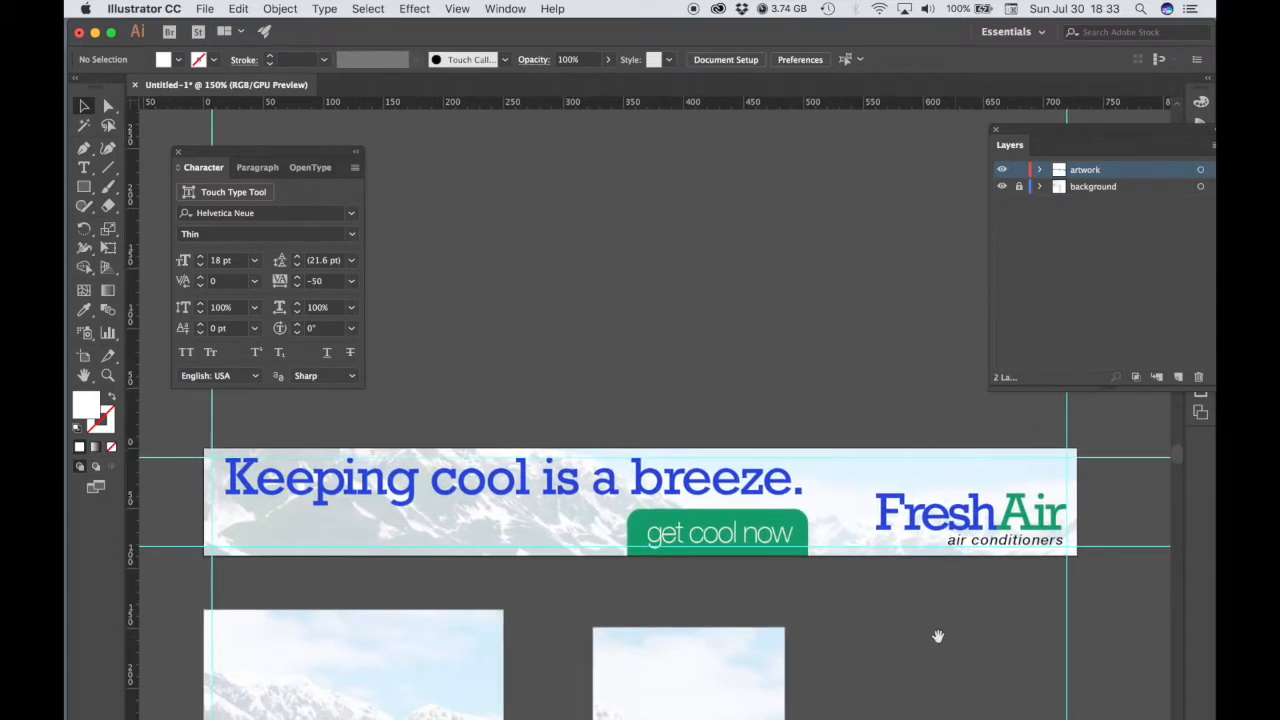
{"action": "key", "text": "super+minus"}
{"action": "left_click_drag", "start_coordinate": [700, 549], "coordinate": [879, 526]}
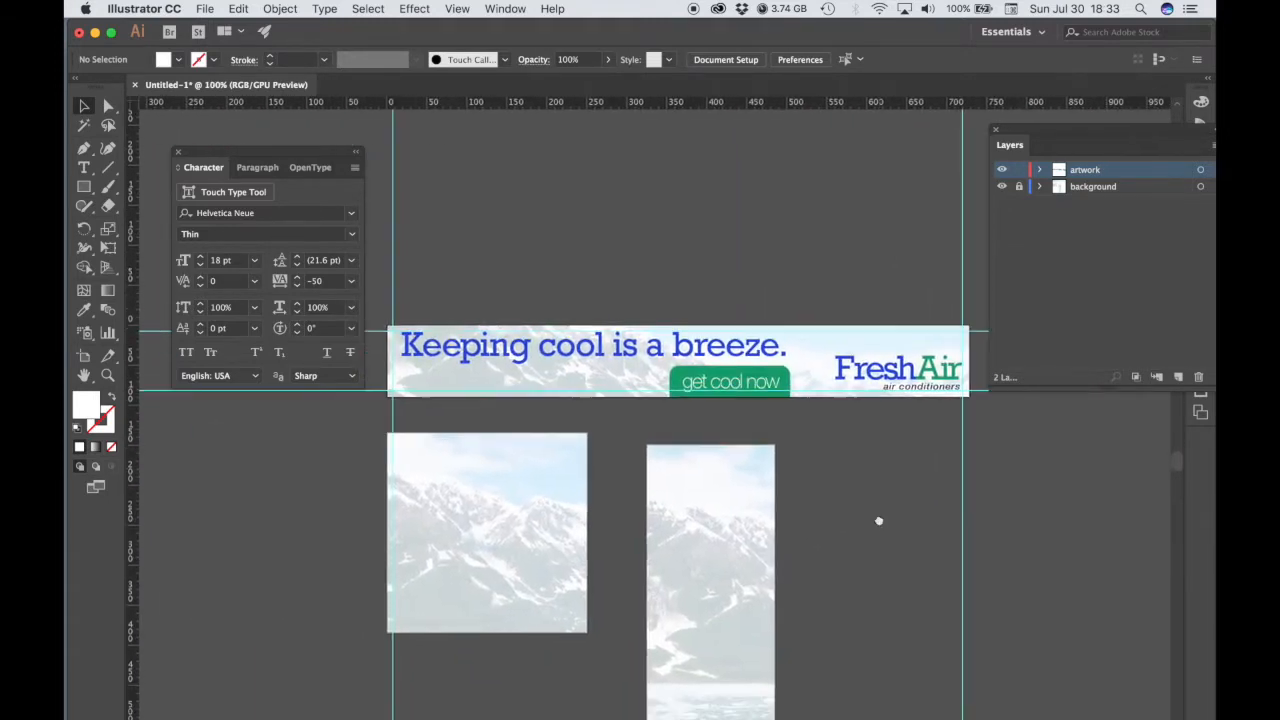
Move the Layers panel clear of the wide banner and paste a copy of its headline over the square banner
{"action": "left_click_drag", "start_coordinate": [1030, 137], "coordinate": [970, 136]}
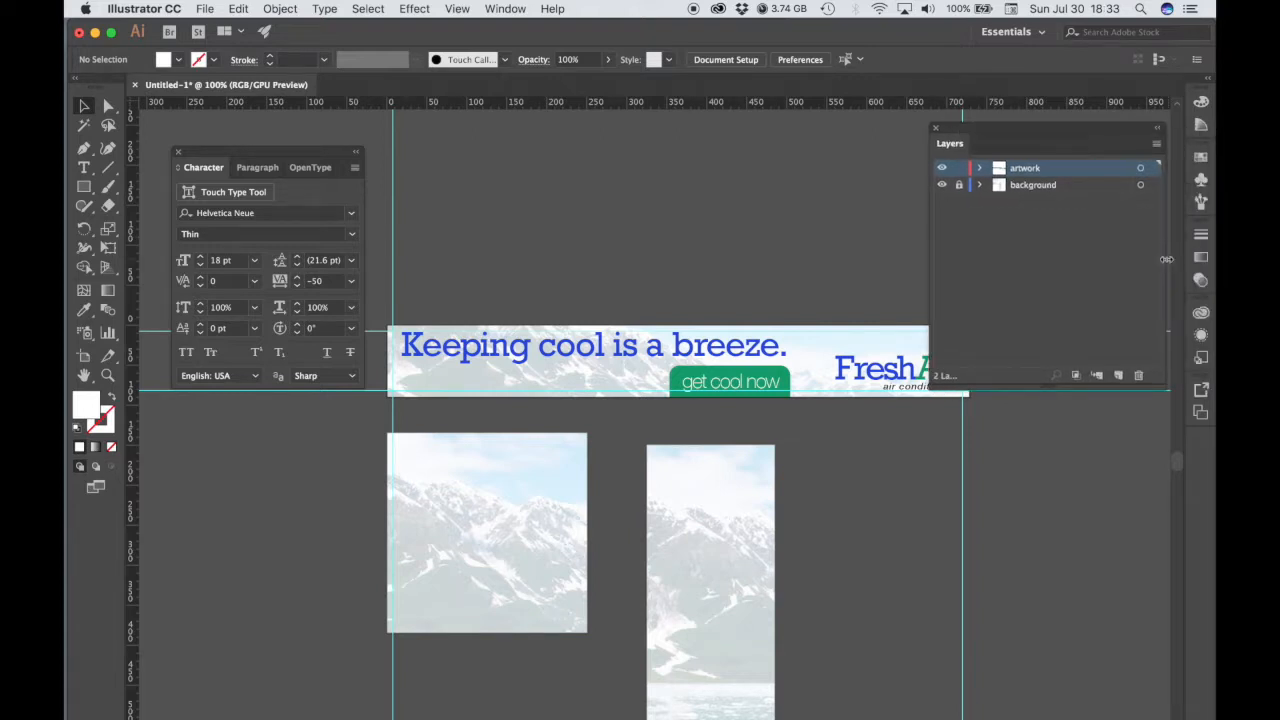
{"action": "left_click_drag", "start_coordinate": [968, 130], "coordinate": [1062, 132]}
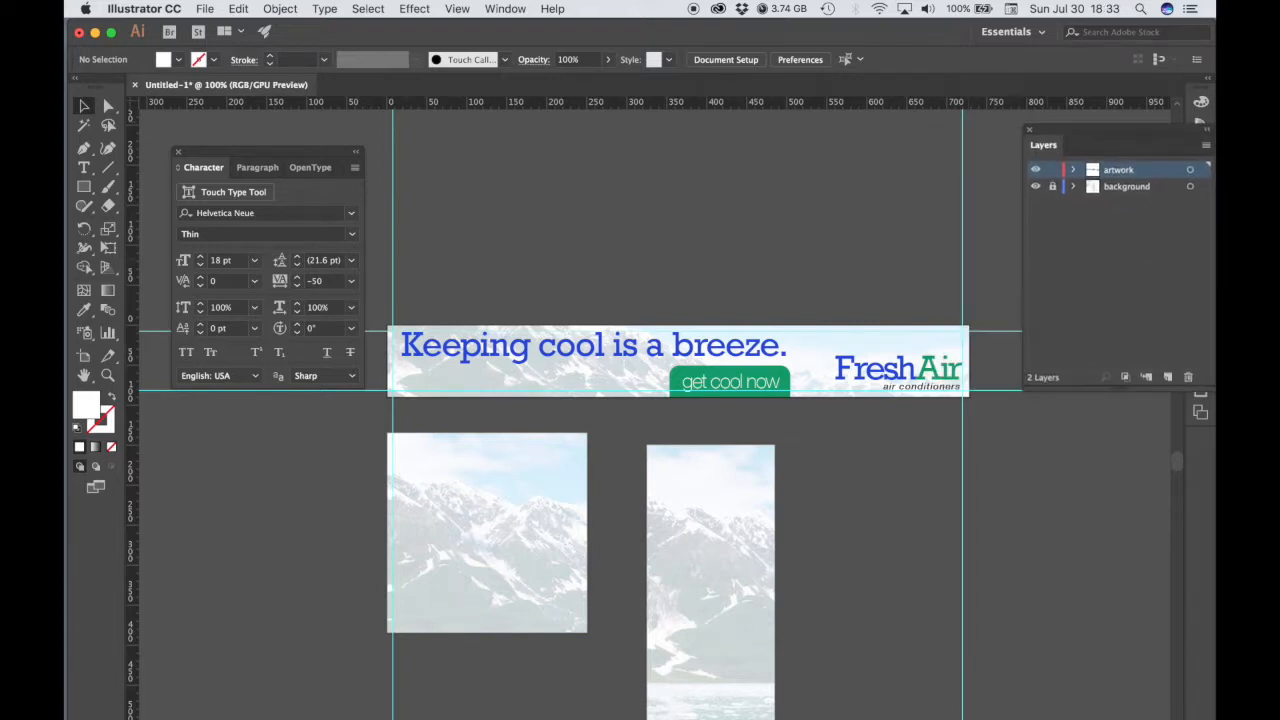
{"action": "left_click", "coordinate": [548, 353]}
{"action": "key", "text": "super+c"}
{"action": "key", "text": "super+v"}
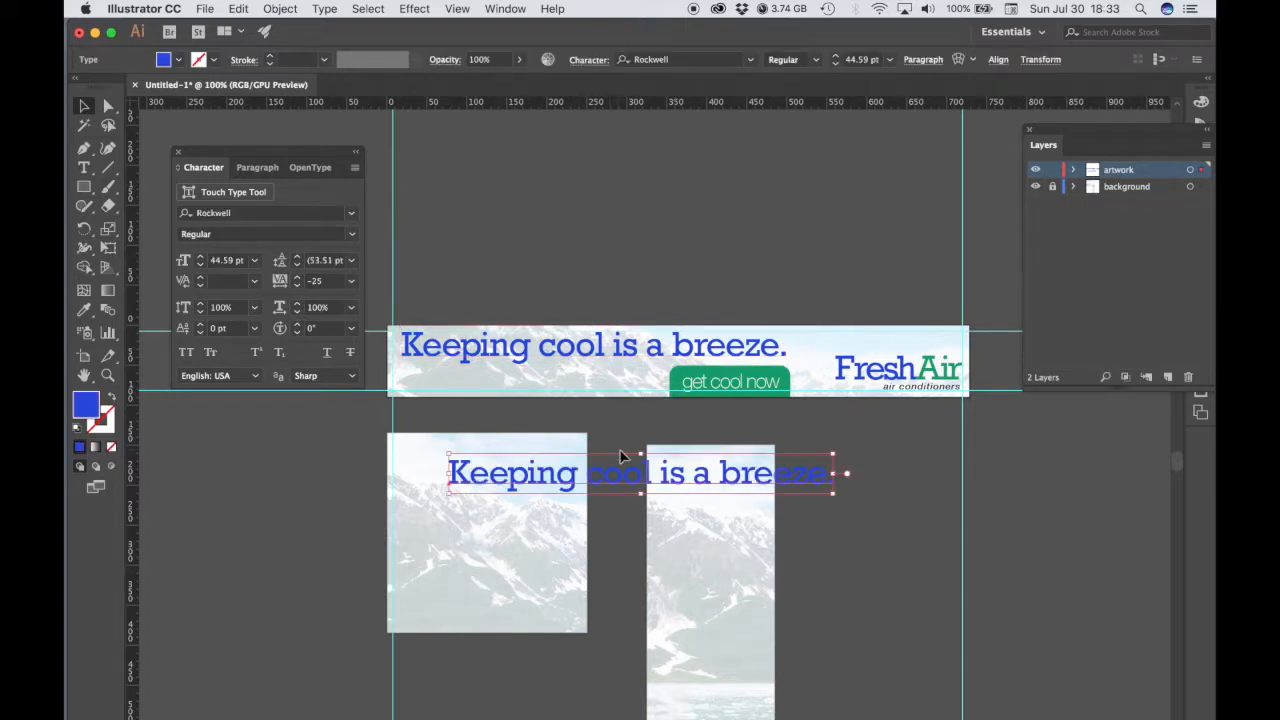
{"action": "left_click_drag", "start_coordinate": [628, 470], "coordinate": [587, 472]}
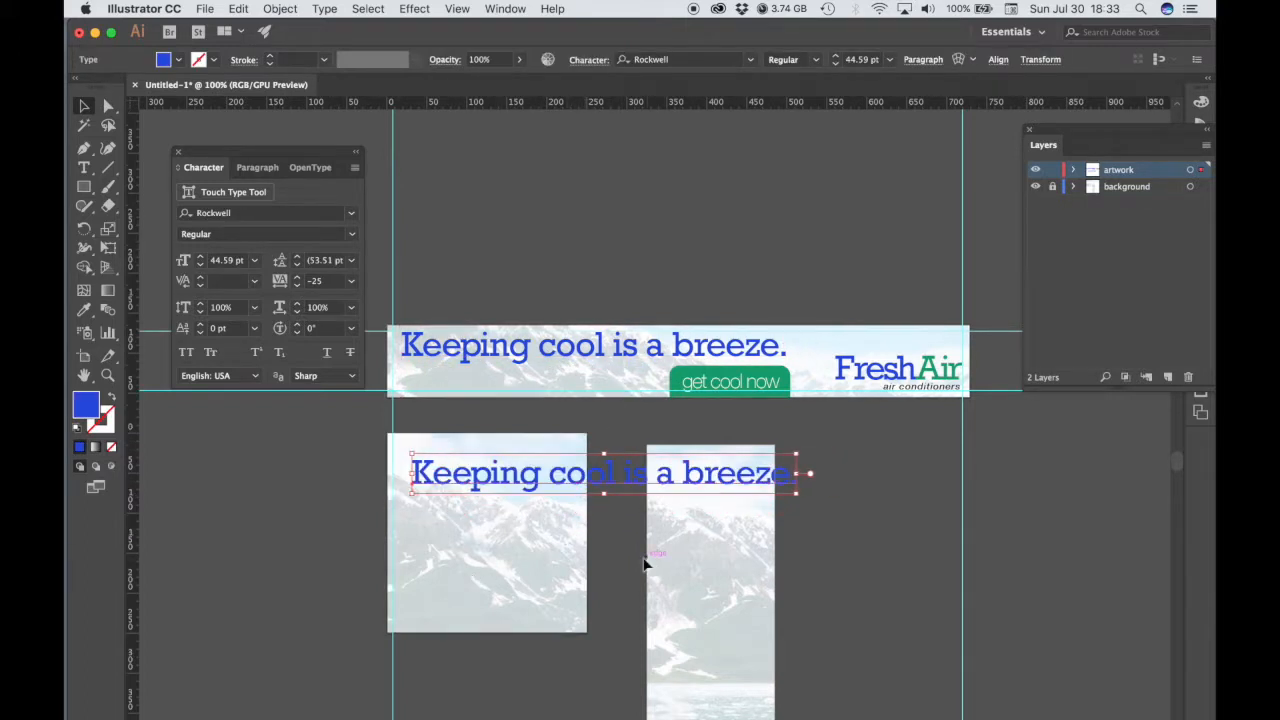
Break the square banner's headline into two lines after "cool" and centre-align both lines
{"action": "left_click", "coordinate": [84, 167]}
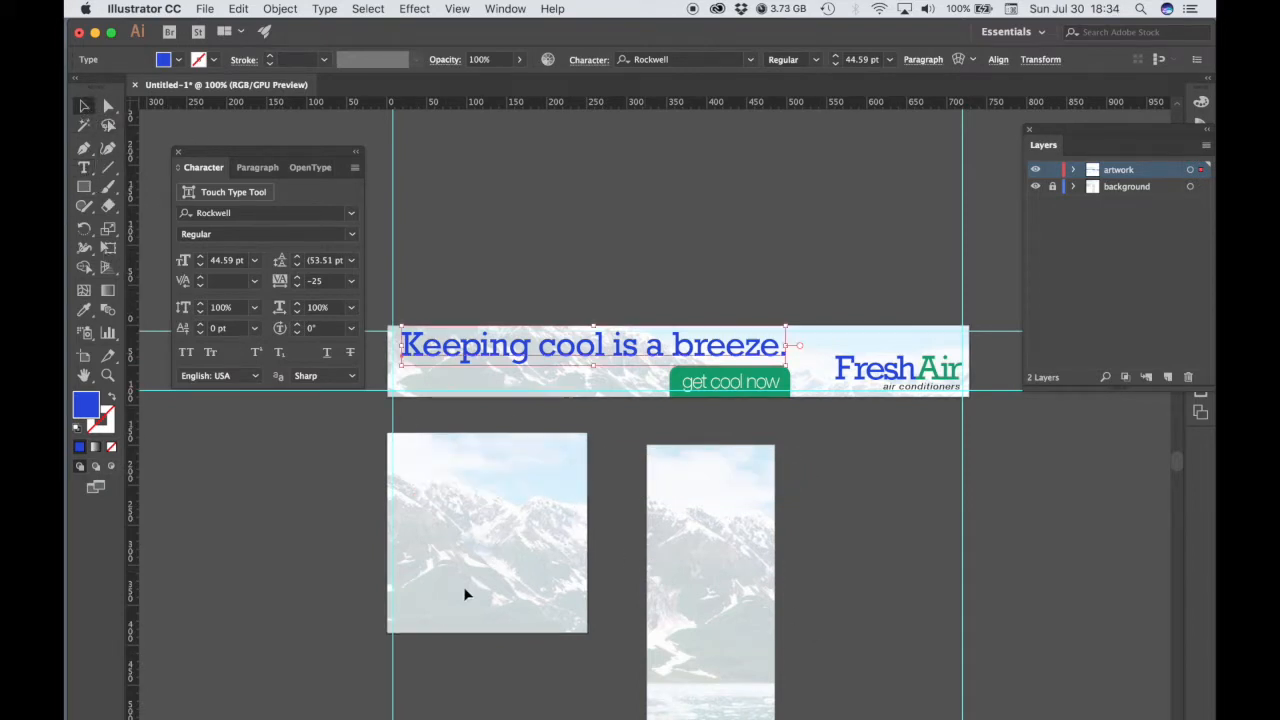
{"action": "left_click_drag", "start_coordinate": [652, 488], "coordinate": [611, 492]}
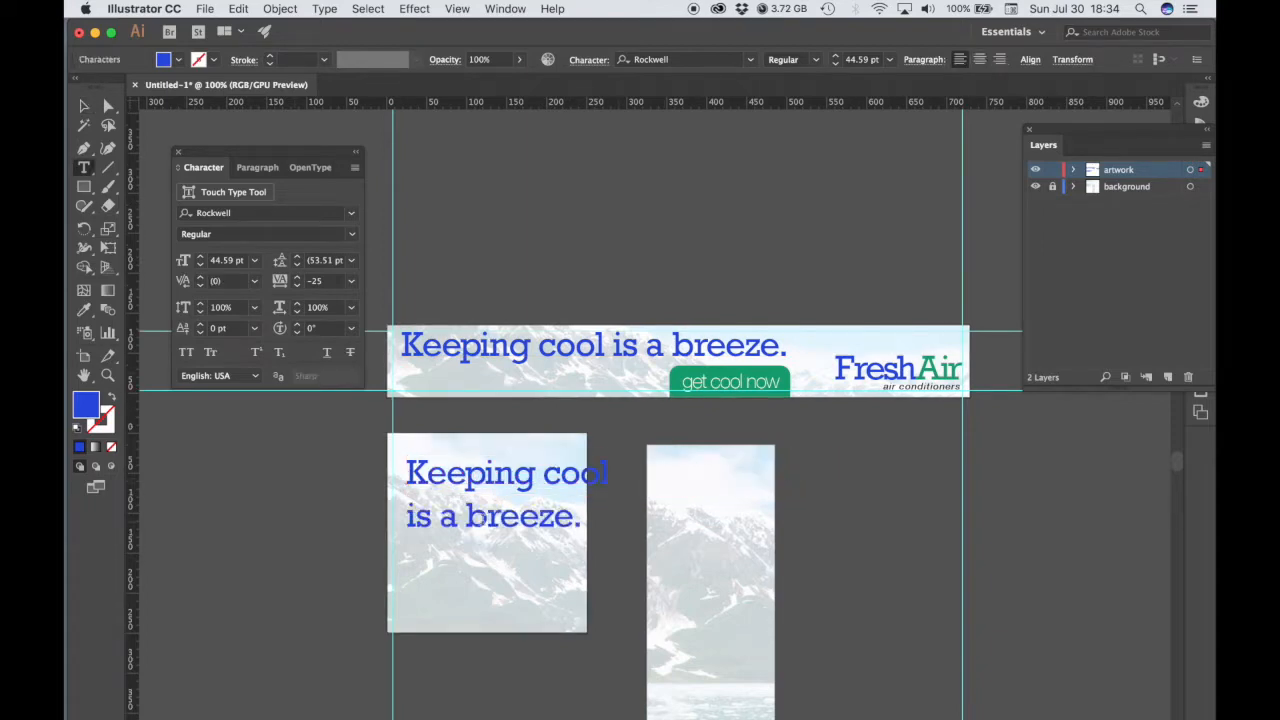
{"action": "key", "text": "super+a"}
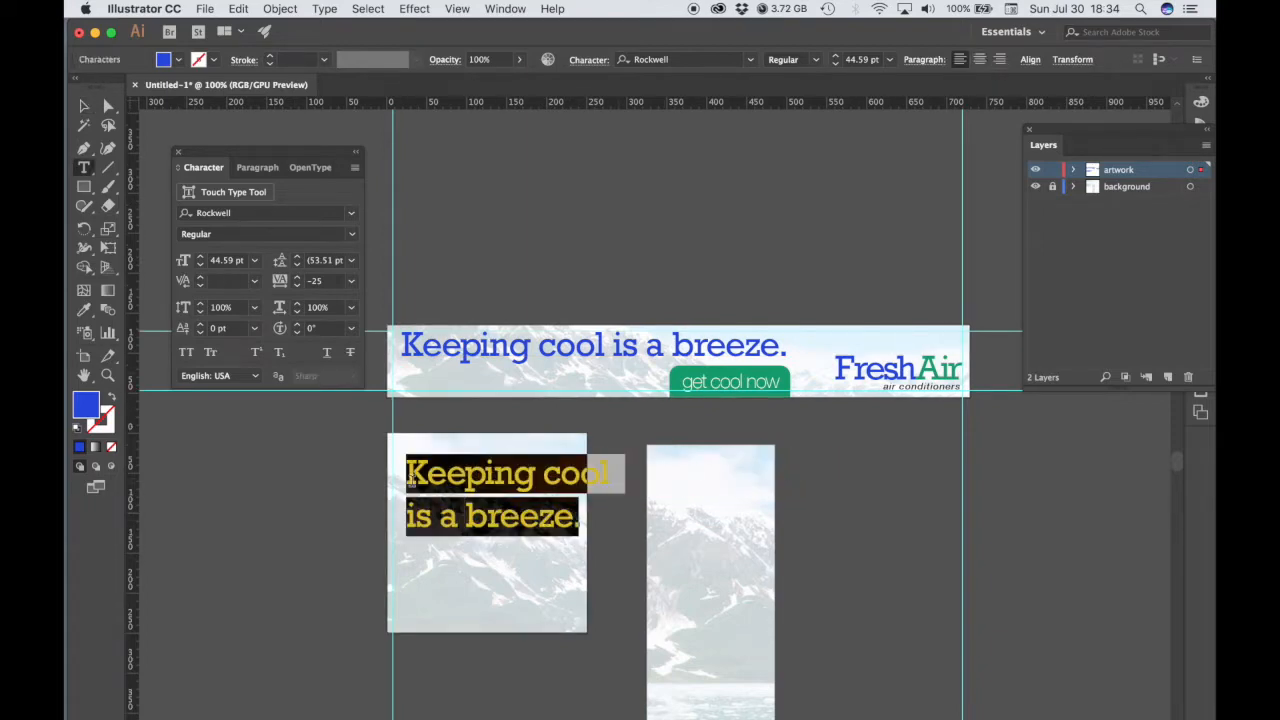
{"action": "left_click", "coordinate": [254, 167]}
{"action": "left_click", "coordinate": [213, 193]}
Scale the two-line headline down to about 38 pt and place it in the upper part of the square banner
{"action": "left_click", "coordinate": [84, 106]}
{"action": "left_click_drag", "start_coordinate": [426, 475], "coordinate": [532, 467]}
{"action": "left_click", "coordinate": [534, 517], "text": "super"}
{"action": "left_click_drag", "start_coordinate": [608, 535], "coordinate": [600, 560], "text": "shift"}
Shift the Layers panel away from the banners and set the leading of the two-line headline to 36 pt
{"action": "left_click_drag", "start_coordinate": [1051, 130], "coordinate": [980, 398]}
{"action": "left_click", "coordinate": [84, 168]}
{"action": "left_click_drag", "start_coordinate": [573, 516], "coordinate": [286, 443]}
{"action": "left_click", "coordinate": [199, 167]}
{"action": "left_click", "coordinate": [351, 260]}
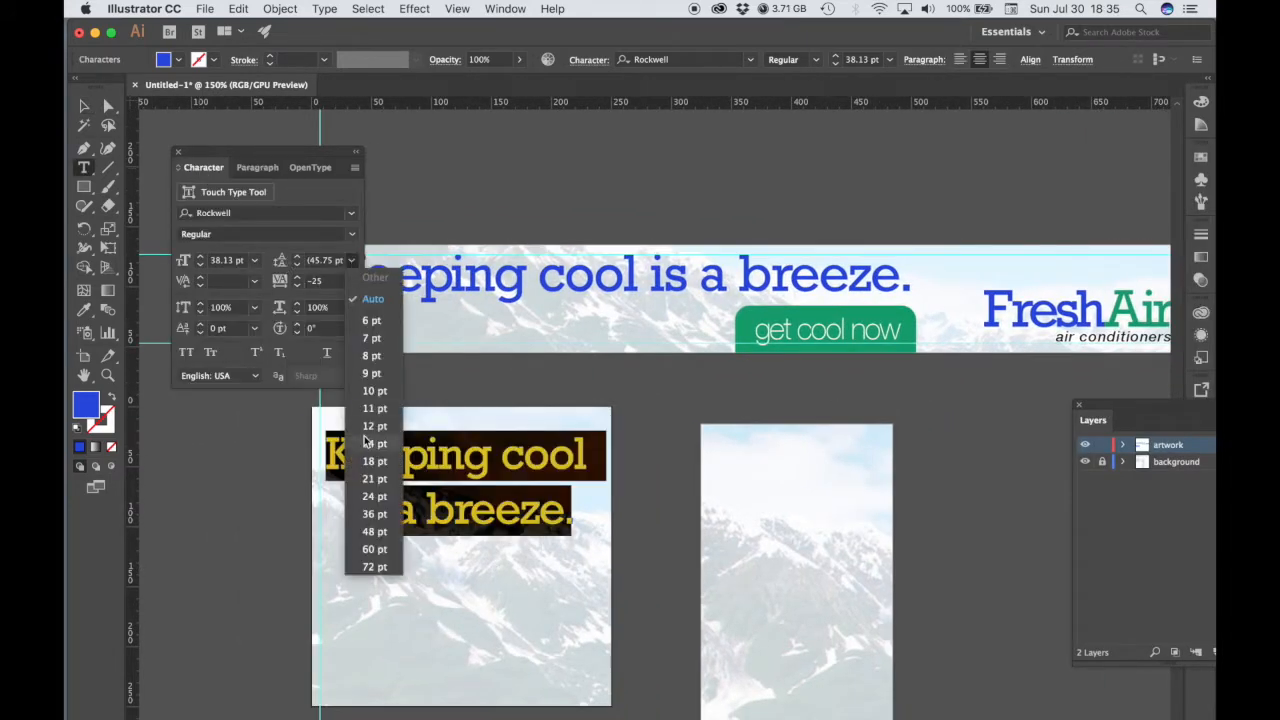
{"action": "left_click", "coordinate": [374, 508]}
{"action": "key", "text": "Escape"}
Group the FreshAir brand name with its "air conditioners" tagline on the wide banner
{"action": "left_click", "coordinate": [1030, 312]}
{"action": "left_click", "coordinate": [1078, 337], "text": "shift"}
{"action": "right_click", "coordinate": [1077, 337]}
{"action": "left_click", "coordinate": [1103, 369]}
{"action": "left_click_drag", "start_coordinate": [1103, 370], "coordinate": [1077, 314]}
{"action": "right_click", "coordinate": [1077, 314]}
{"action": "left_click", "coordinate": [1103, 372]}
{"action": "left_click", "coordinate": [1115, 338]}
{"action": "left_click", "coordinate": [1084, 313], "text": "shift"}
{"action": "right_click", "coordinate": [1084, 313]}
{"action": "left_click", "coordinate": [289, 8]}
{"action": "left_click", "coordinate": [296, 69]}
Copy the FreshAir group and place the duplicate centred in the lower part of the square banner
{"action": "key", "text": "super+c"}
{"action": "key", "text": "super+v"}
{"action": "left_click_drag", "start_coordinate": [686, 464], "coordinate": [853, 344]}
{"action": "left_click_drag", "start_coordinate": [853, 344], "coordinate": [678, 530]}
{"action": "key", "text": "Right"}
{"action": "key", "text": "Right"}
{"action": "key", "text": "Right"}
{"action": "key", "text": "Right"}
{"action": "key", "text": "Right"}
Nudge the two-line headline into position and add a vertical guide just inside the square banner's right edge
{"action": "left_click_drag", "start_coordinate": [608, 350], "coordinate": [614, 342]}
{"action": "left_click_drag", "start_coordinate": [133, 488], "coordinate": [769, 512]}
Copy the green button and its "get cool now" text between the headline and the brand name on the square banner
{"action": "left_click", "coordinate": [966, 206]}
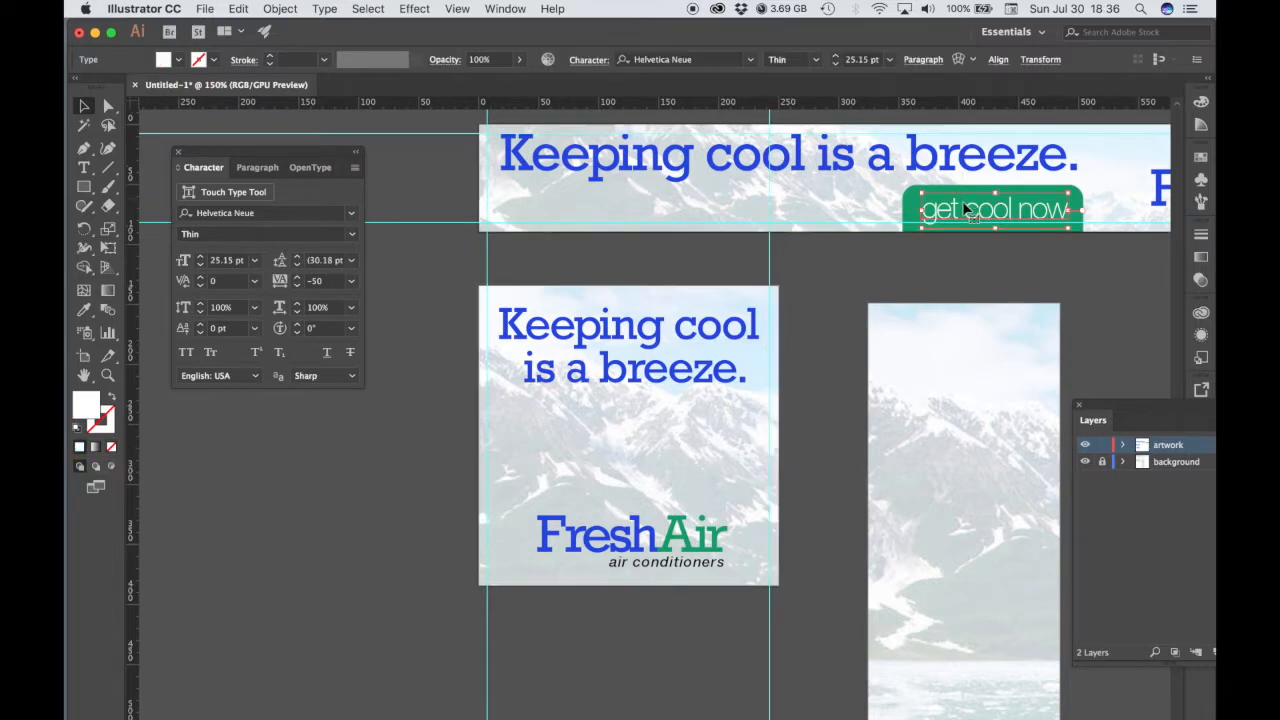
{"action": "left_click", "coordinate": [962, 227], "text": "shift"}
{"action": "key", "text": "super+c"}
{"action": "key", "text": "super+v"}
{"action": "left_click_drag", "start_coordinate": [631, 480], "coordinate": [611, 452]}
{"action": "left_click", "coordinate": [571, 537]}
Round the two lower corners of the square banner's green button to match its upper corners
{"action": "key", "text": "super+equal"}
{"action": "key", "text": "super+equal"}
{"action": "left_click", "coordinate": [608, 442]}
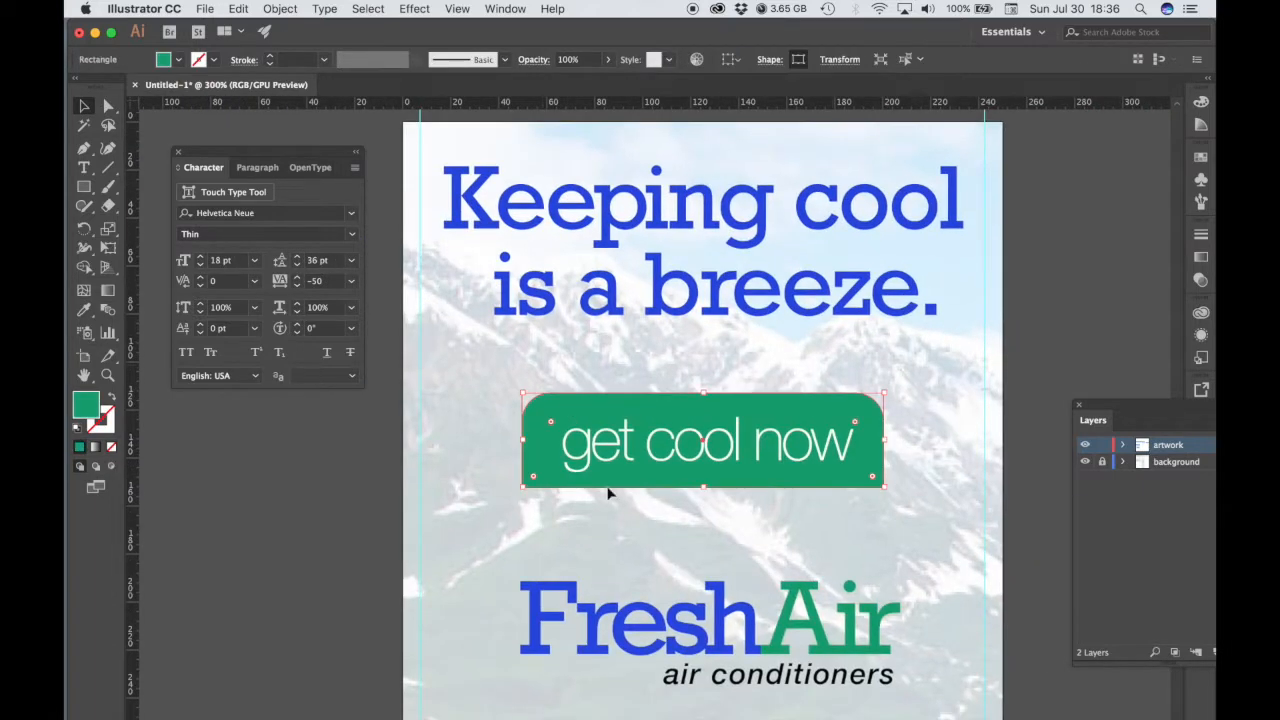
{"action": "left_click", "coordinate": [778, 60]}
{"action": "left_click", "coordinate": [1020, 346]}
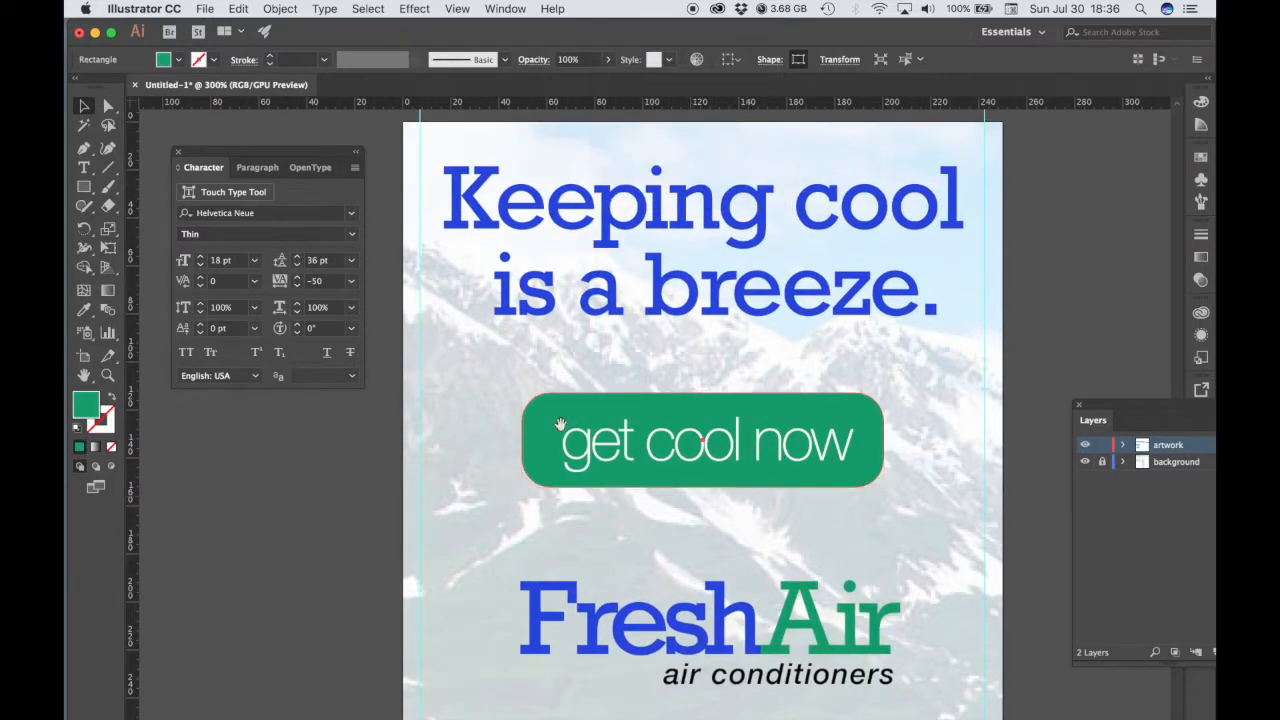
Review the square banner's layout beside the wide and tall banners, moving the Character panel slightly
{"action": "left_click", "coordinate": [661, 445], "text": "alt+super"}
{"action": "left_click", "coordinate": [662, 445], "text": "alt+super"}
{"action": "left_click", "coordinate": [715, 467], "text": "alt+super"}
{"action": "scroll", "coordinate": [772, 481], "scroll_direction": "down", "scroll_amount": 5}
{"action": "scroll", "coordinate": [772, 481], "scroll_direction": "right", "scroll_amount": 5}
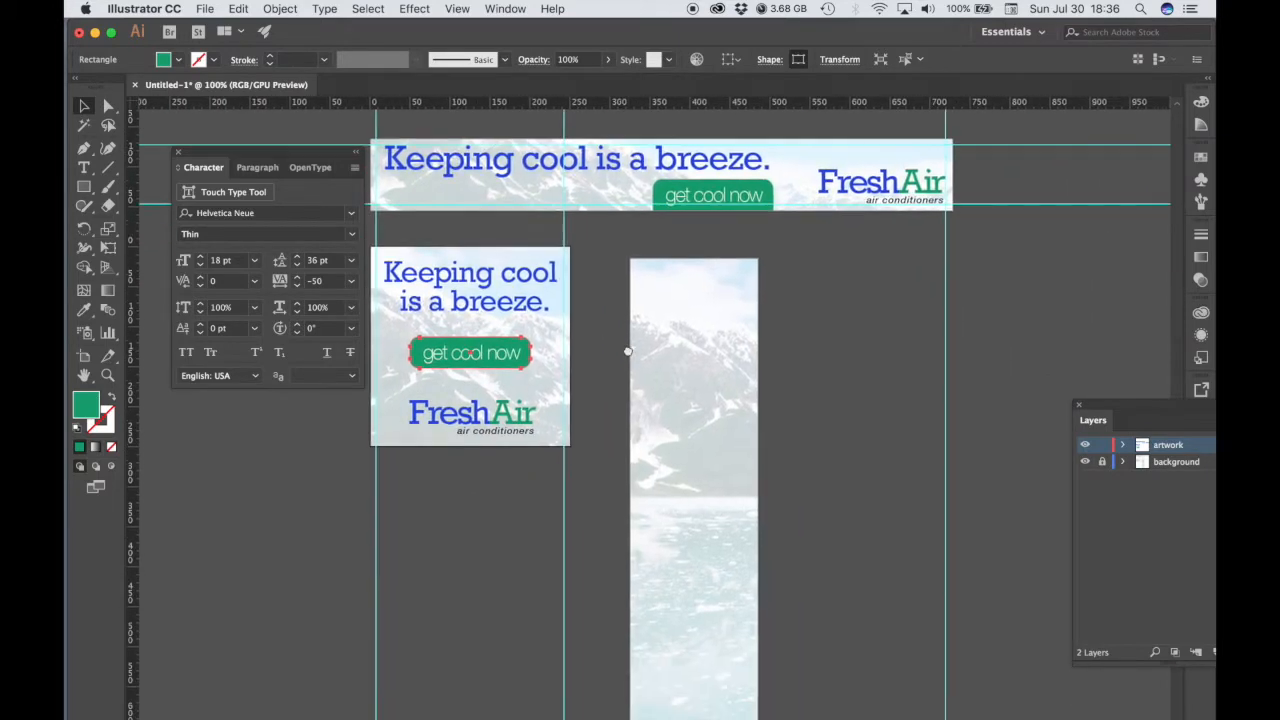
{"action": "left_click_drag", "start_coordinate": [639, 457], "coordinate": [751, 486]}
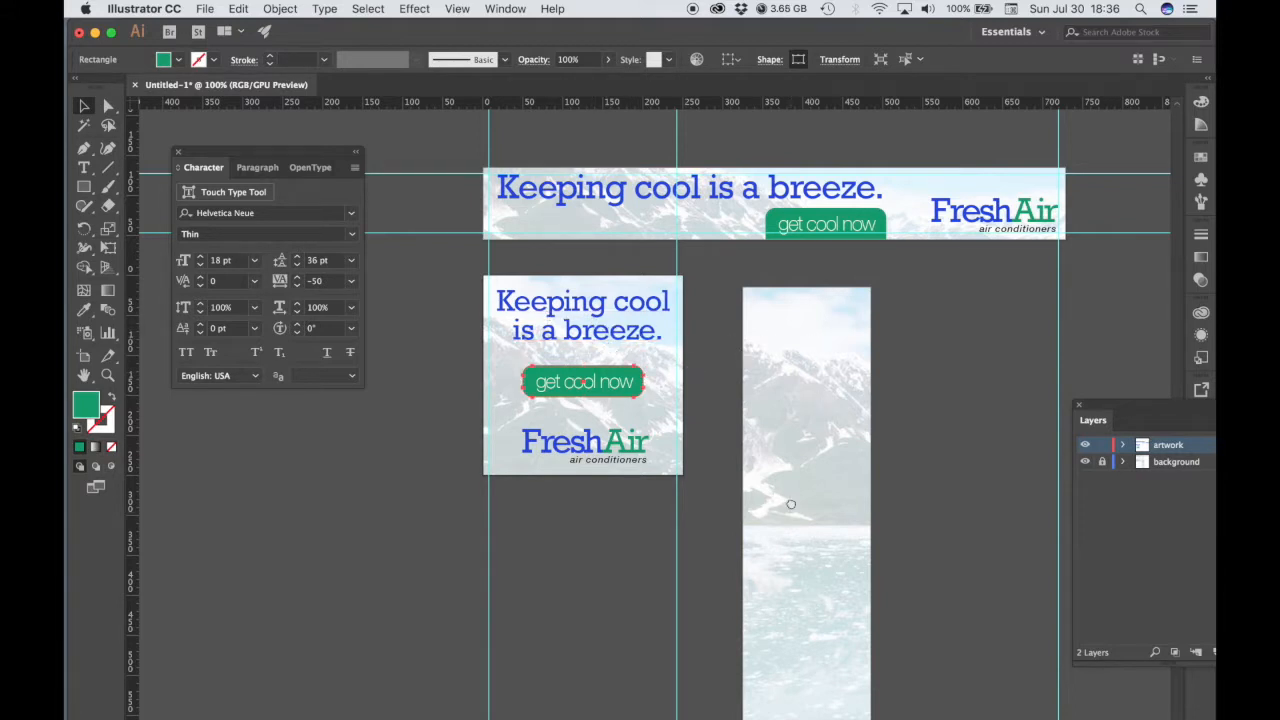
{"action": "left_click_drag", "start_coordinate": [791, 507], "coordinate": [788, 470]}
{"action": "left_click", "coordinate": [787, 470], "text": "alt+super"}
{"action": "left_click_drag", "start_coordinate": [692, 499], "coordinate": [763, 473]}
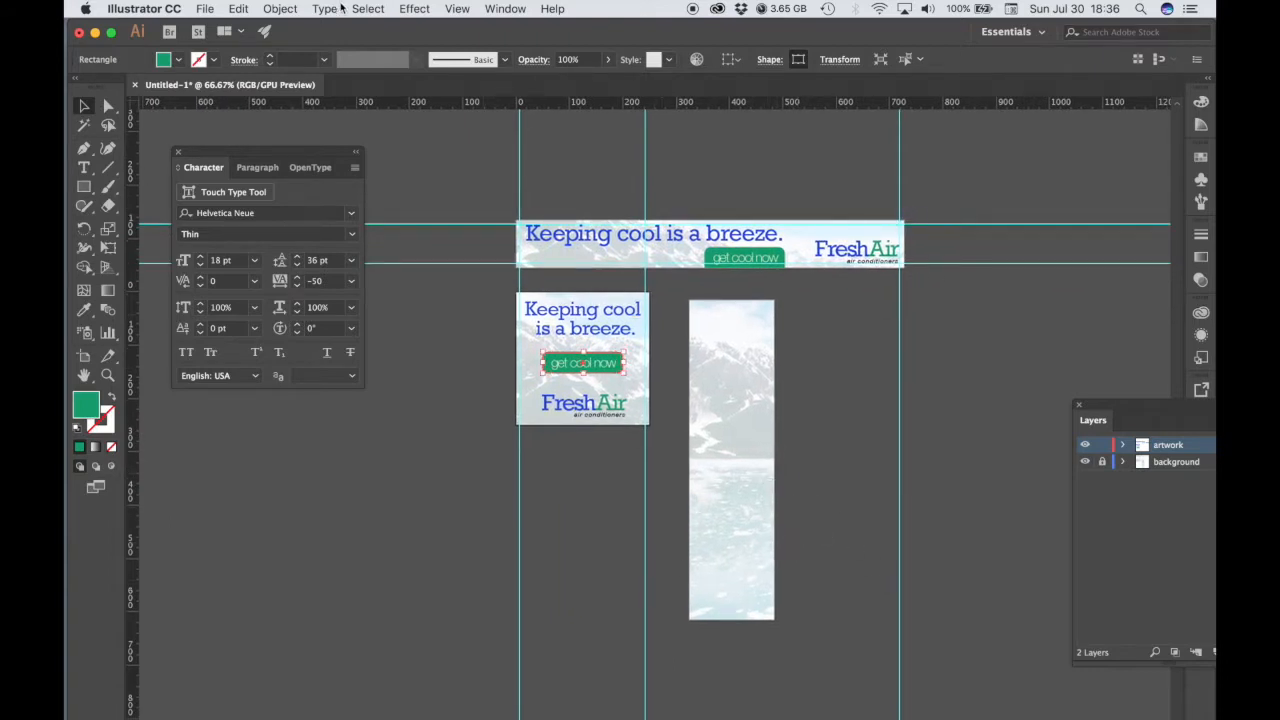
{"action": "left_click_drag", "start_coordinate": [249, 149], "coordinate": [283, 151]}
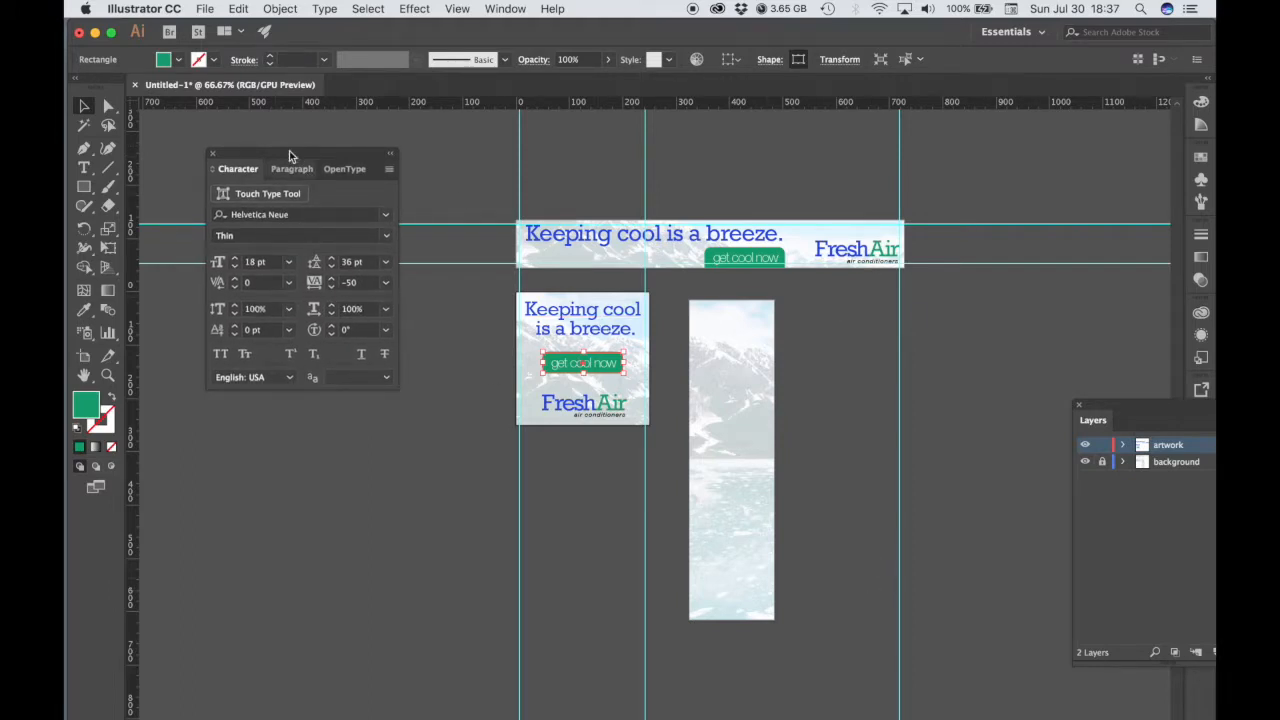
Save the document in Adobe Illustrator (ai) format, naming it with the designer's surname followed by "_VCD1430_Micro09" and keeping the default Illustrator options
{"action": "left_click", "coordinate": [204, 8]}
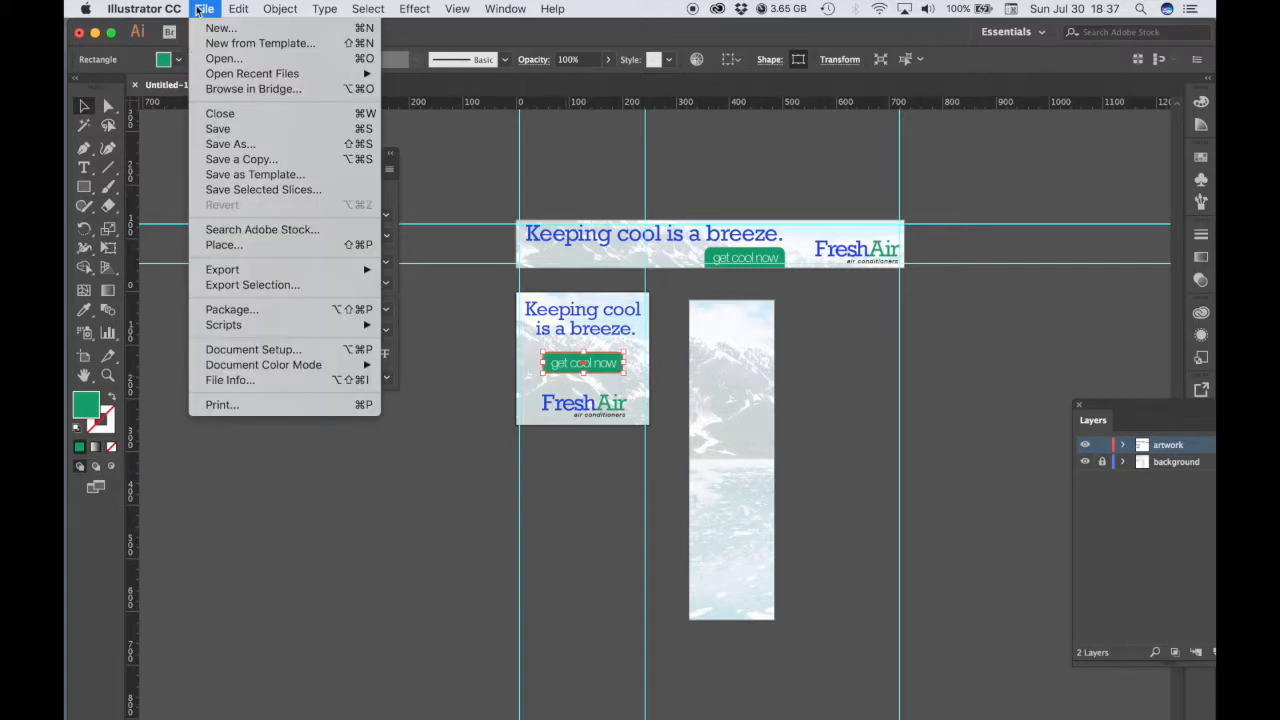
{"action": "left_click", "coordinate": [223, 146]}
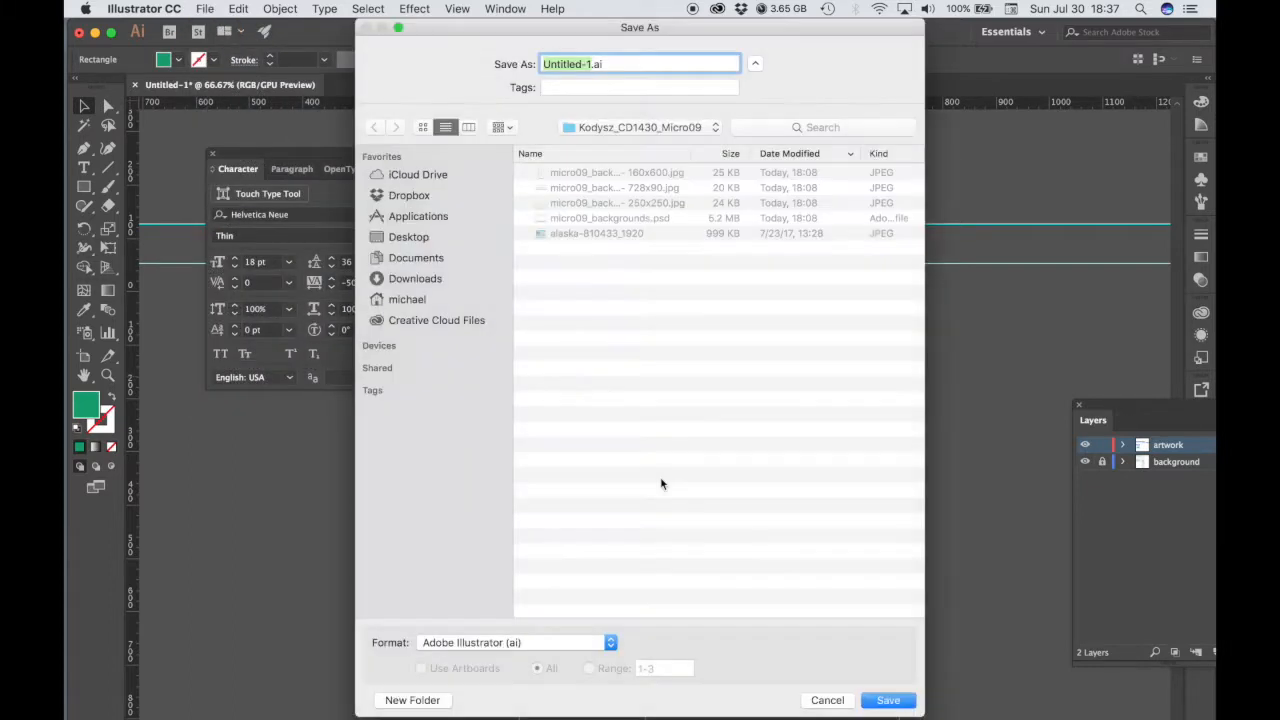
{"action": "left_click", "coordinate": [588, 64]}
{"action": "left_click_drag", "start_coordinate": [590, 64], "coordinate": [518, 60]}
{"action": "type", "text": "Kodysz_VCD1430_"}
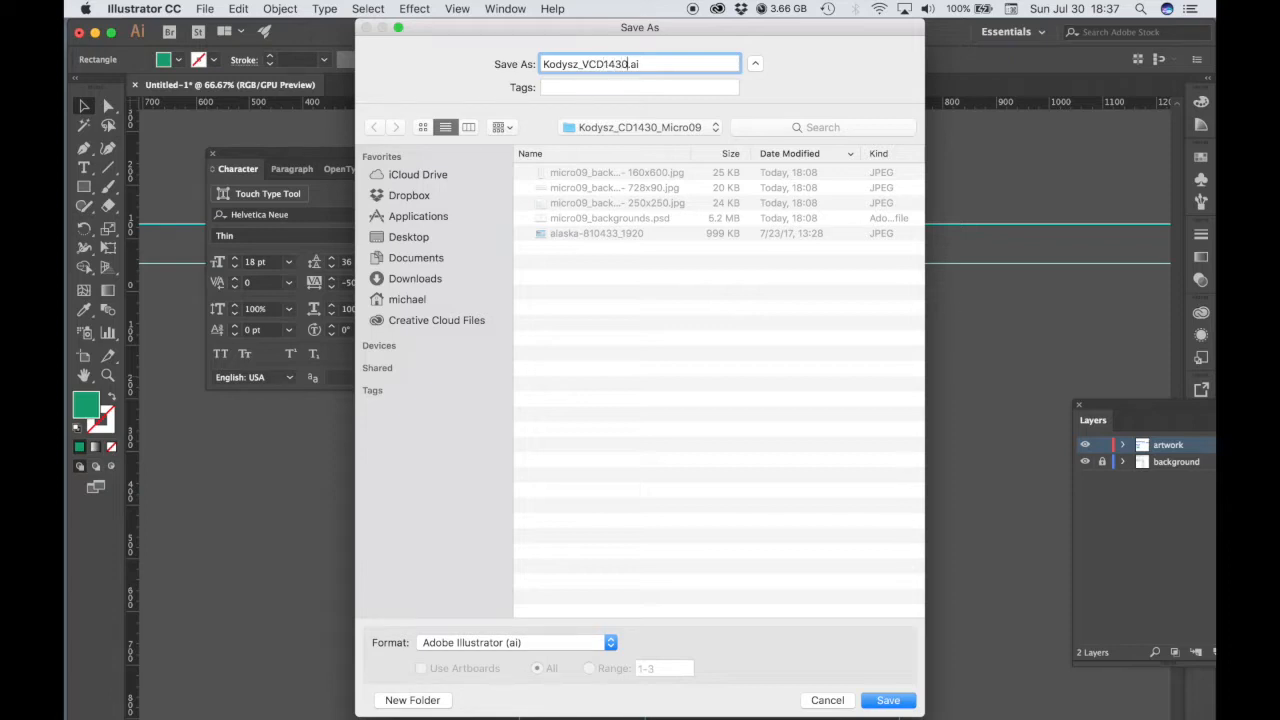
{"action": "type", "text": "Micro09"}
{"action": "left_click", "coordinate": [892, 703]}
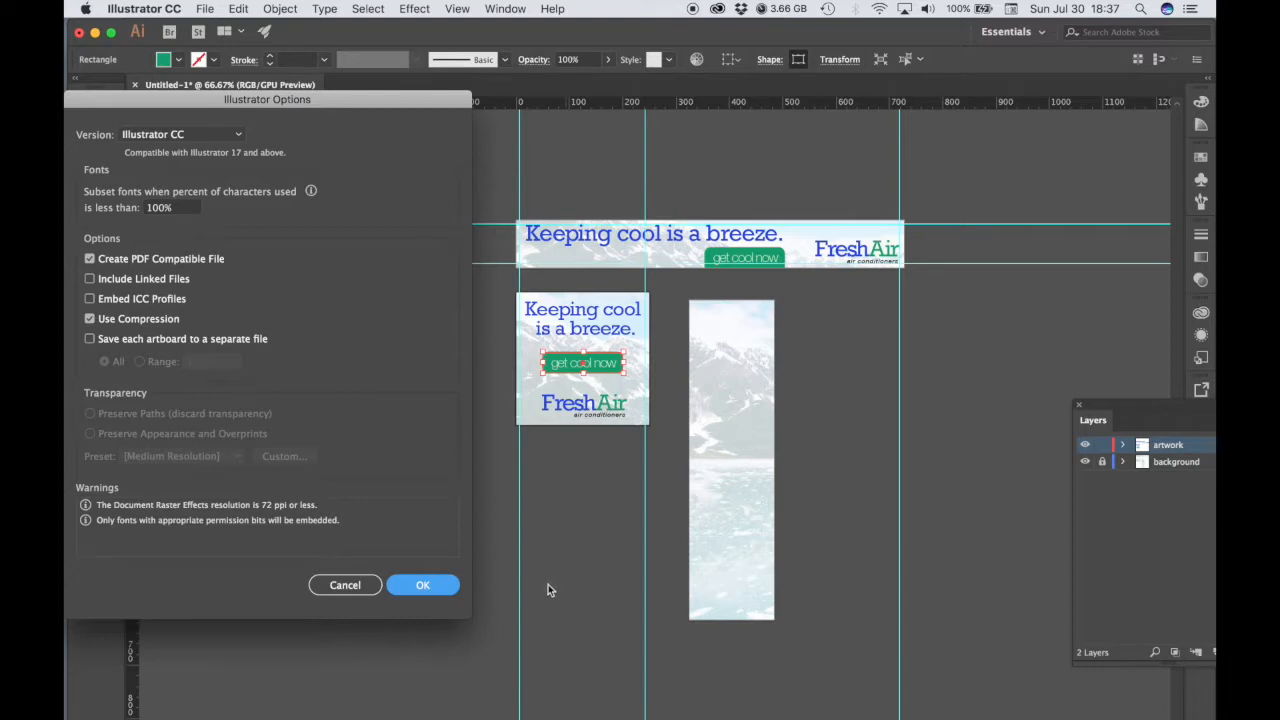
{"action": "left_click", "coordinate": [423, 585]}
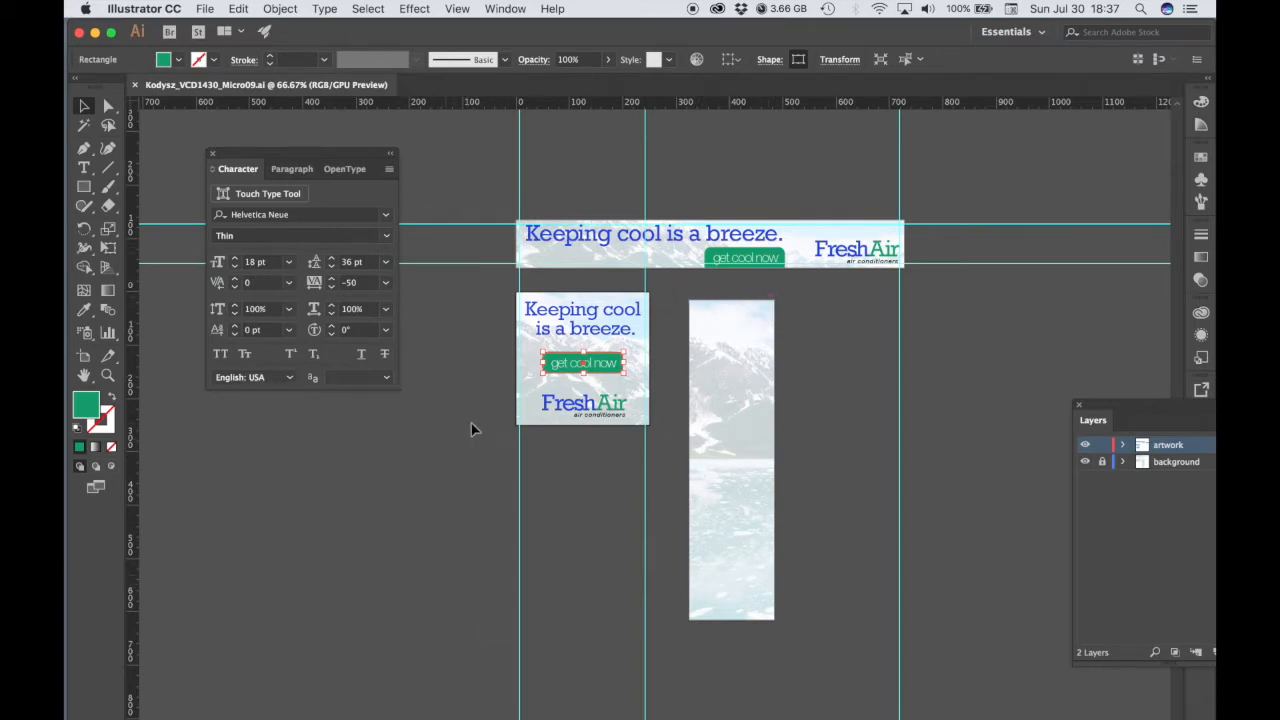
Deselect the artwork and set up an Export As in JPEG format using all artboards
{"action": "left_click", "coordinate": [466, 524]}
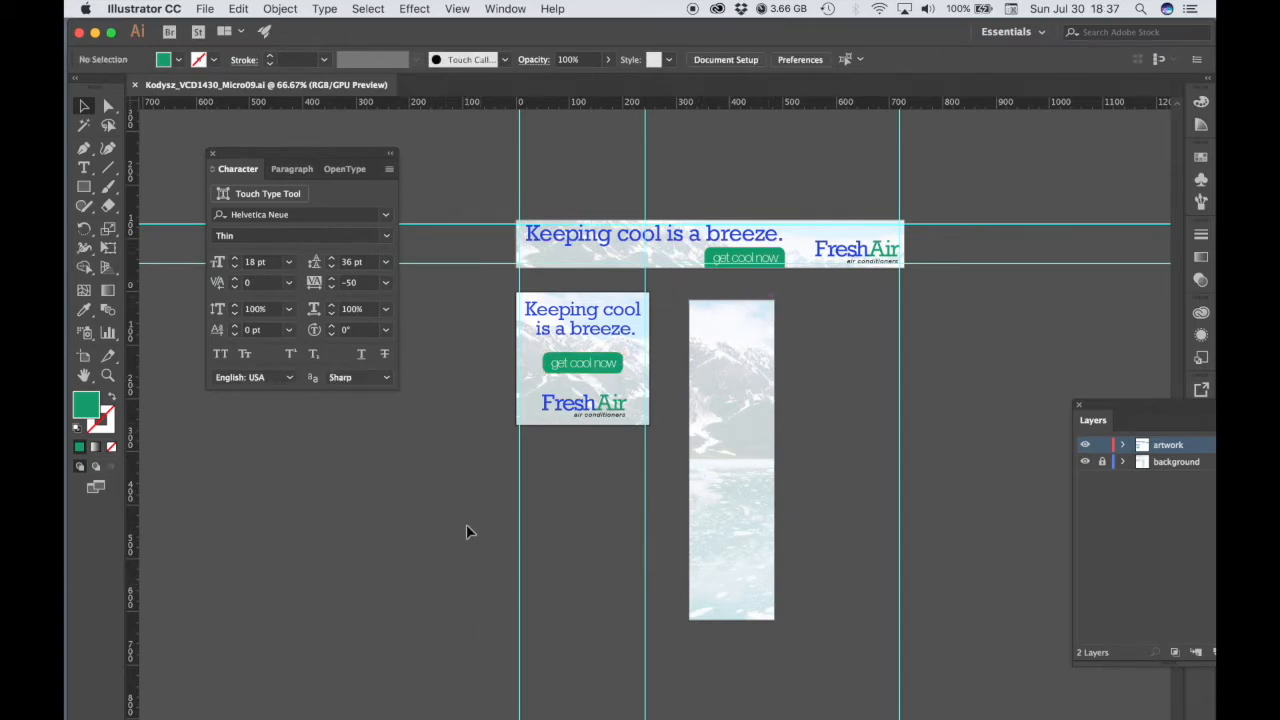
{"action": "left_click", "coordinate": [204, 8]}
{"action": "mouse_move", "coordinate": [218, 276]}
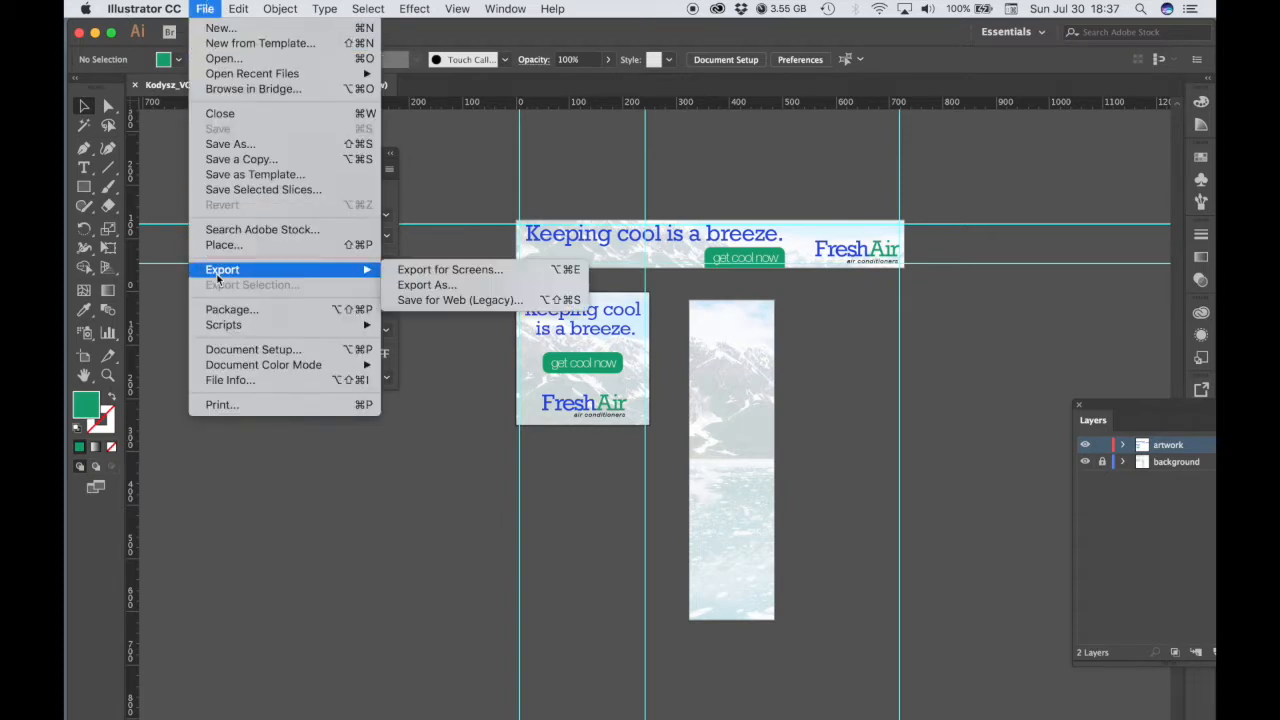
{"action": "left_click", "coordinate": [433, 287]}
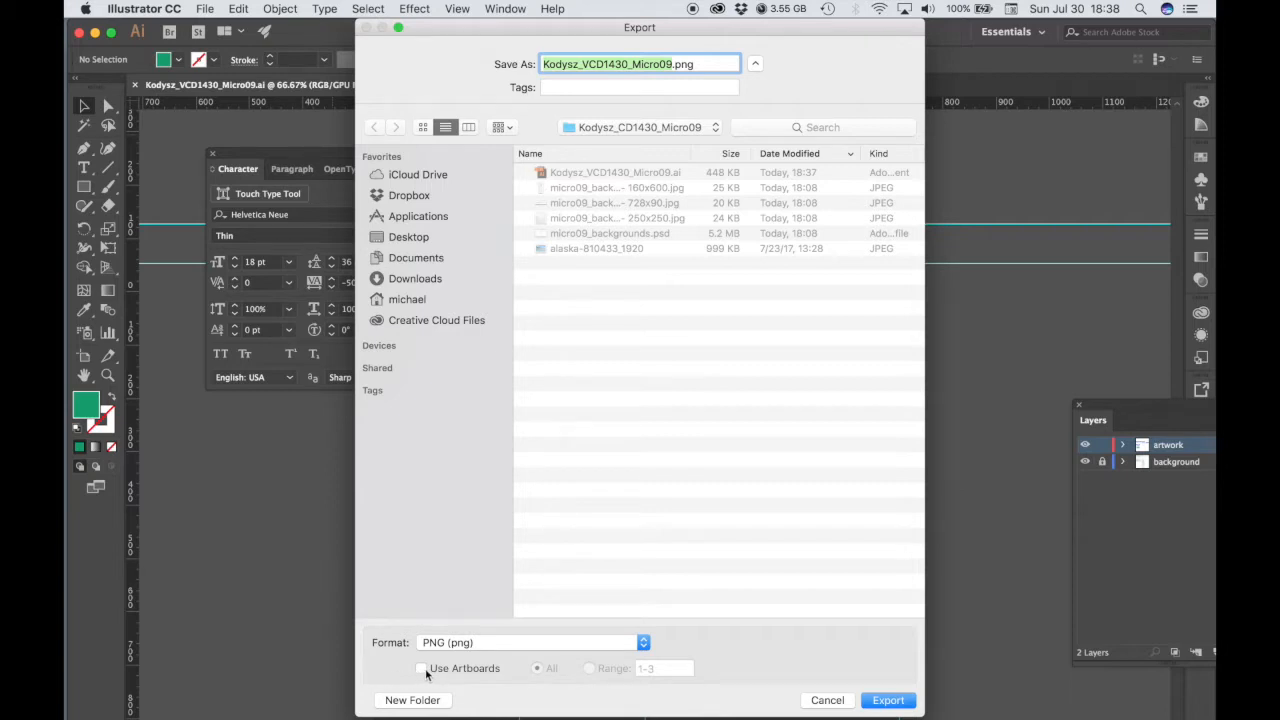
{"action": "left_click", "coordinate": [421, 669]}
{"action": "left_click", "coordinate": [460, 644]}
{"action": "scroll", "coordinate": [460, 644], "scroll_direction": "down", "scroll_amount": 5}
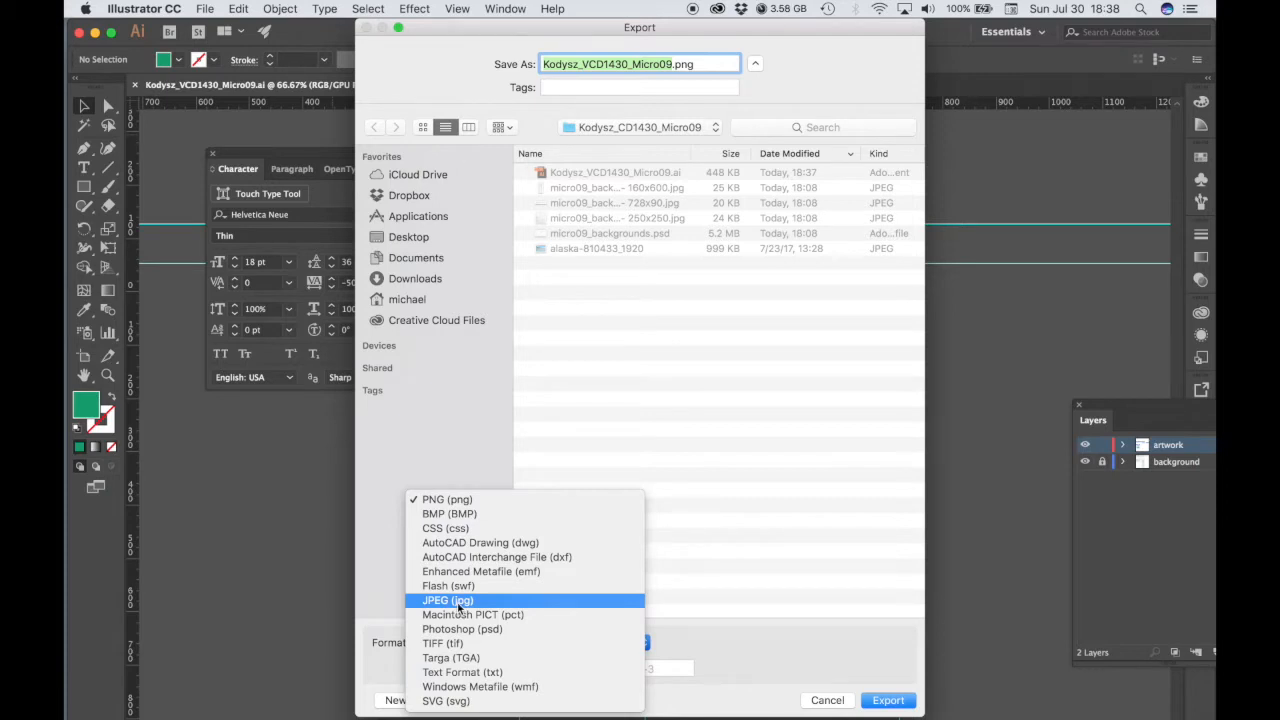
{"action": "left_click", "coordinate": [459, 603]}
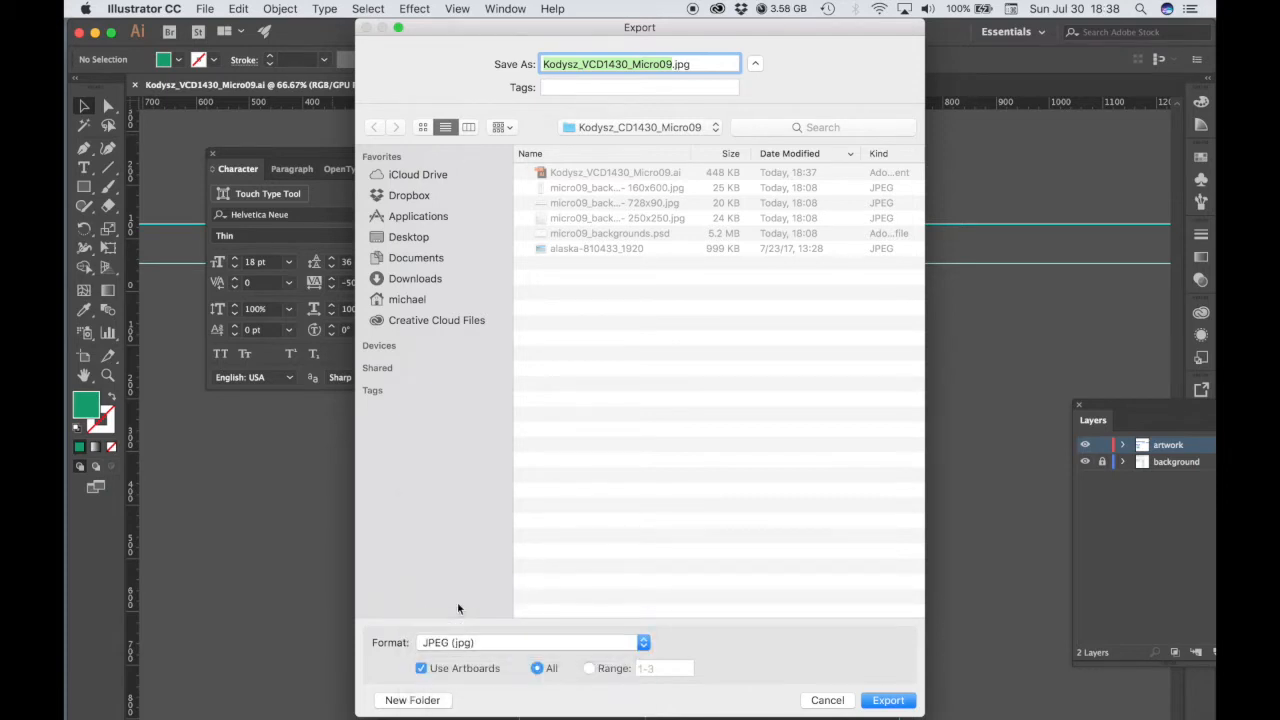
Create a new folder for the exported banners, named with the designer's surname followed by "_VCD1430_Micro09"
{"action": "left_click", "coordinate": [437, 704]}
{"action": "type", "text": "Kodsz"}
{"action": "key", "text": "BackSpace"}
{"action": "type", "text": "sz_VCd1430_Mic"}
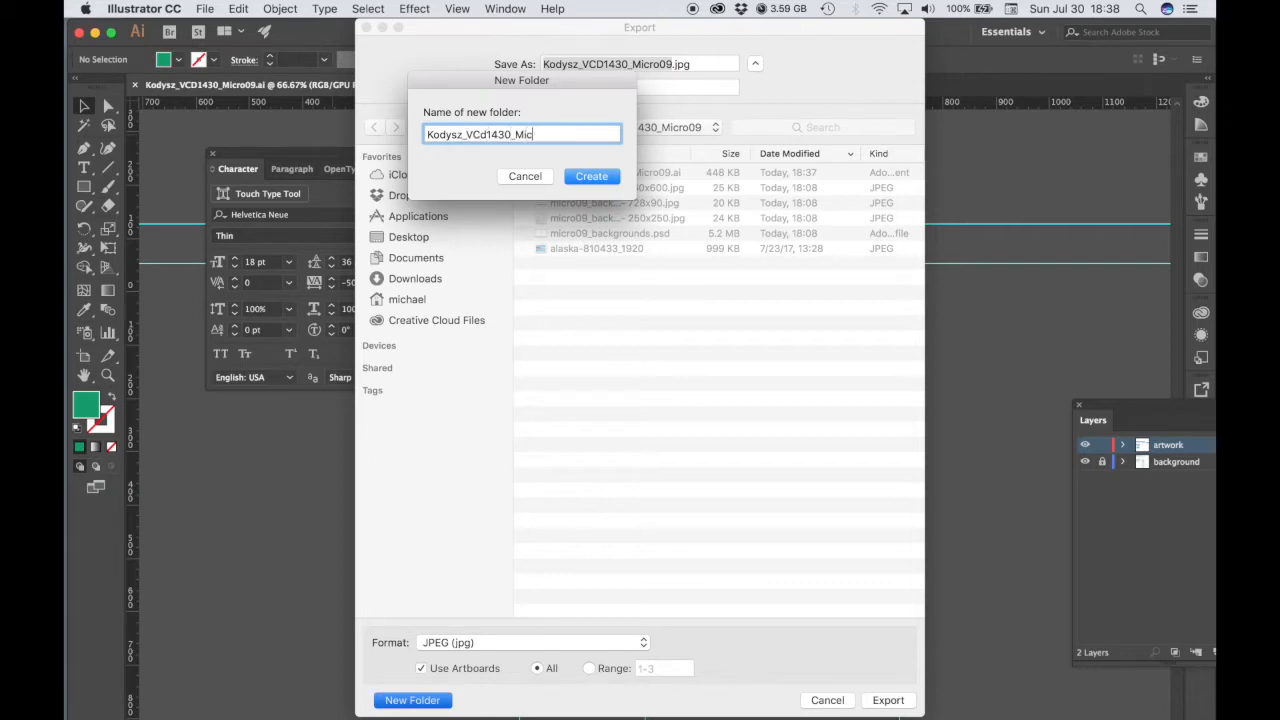
{"action": "type", "text": "ro09"}
{"action": "left_click", "coordinate": [487, 135]}
{"action": "key", "text": "BackSpace"}
{"action": "type", "text": "D"}
{"action": "left_click", "coordinate": [586, 177]}
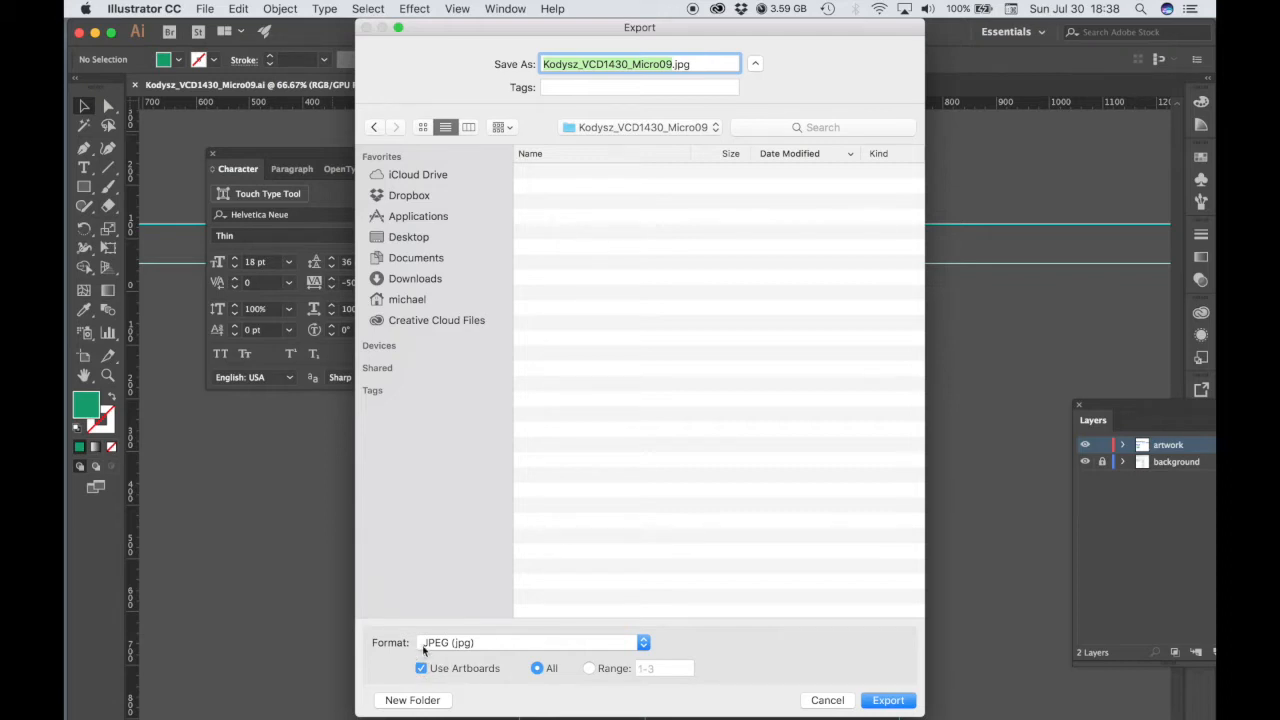
Export the banners as RGB JPEGs at Maximum quality (10) and Screen (72 ppi) resolution
{"action": "left_click", "coordinate": [890, 701]}
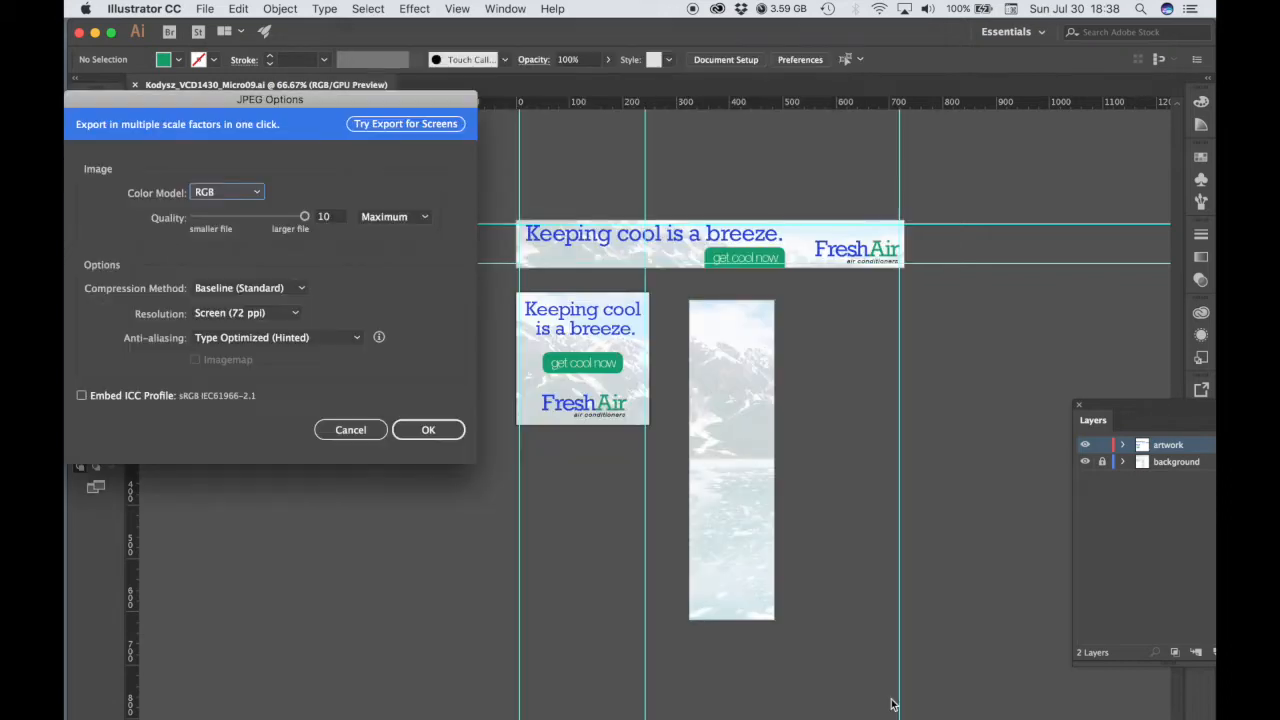
{"action": "left_click_drag", "start_coordinate": [311, 101], "coordinate": [449, 94]}
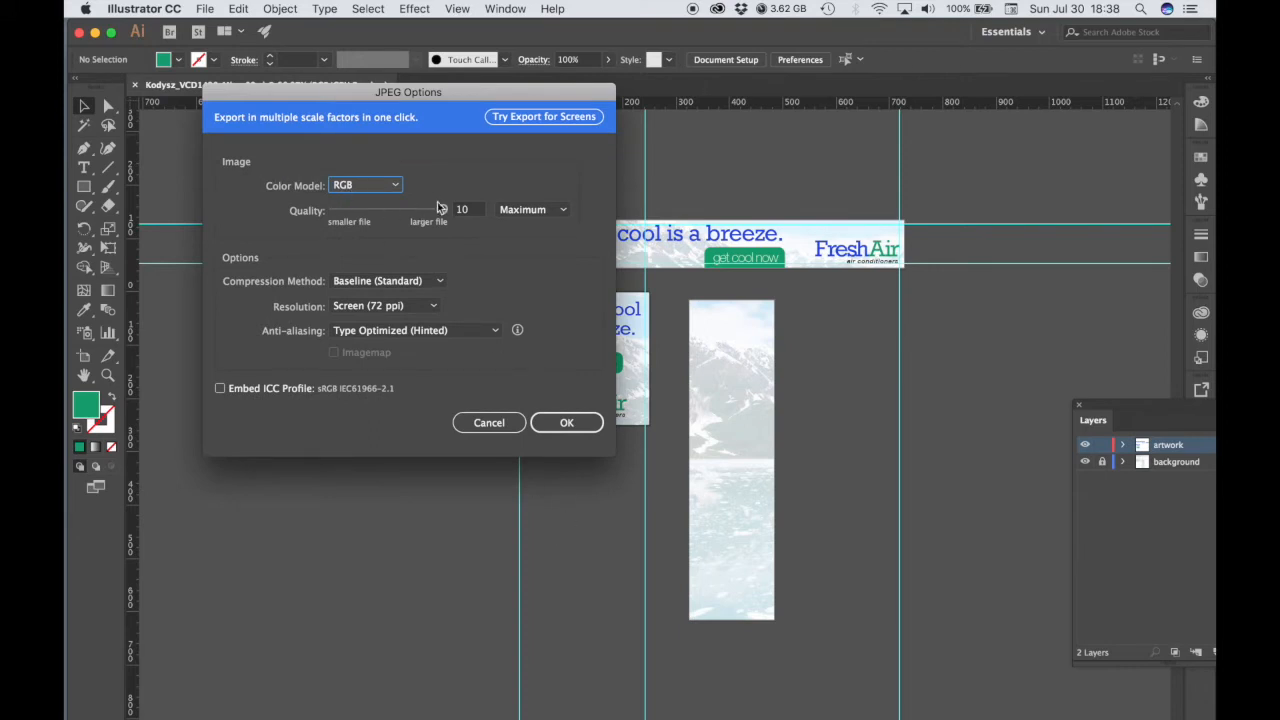
{"action": "left_click", "coordinate": [535, 210]}
{"action": "left_click", "coordinate": [537, 210]}
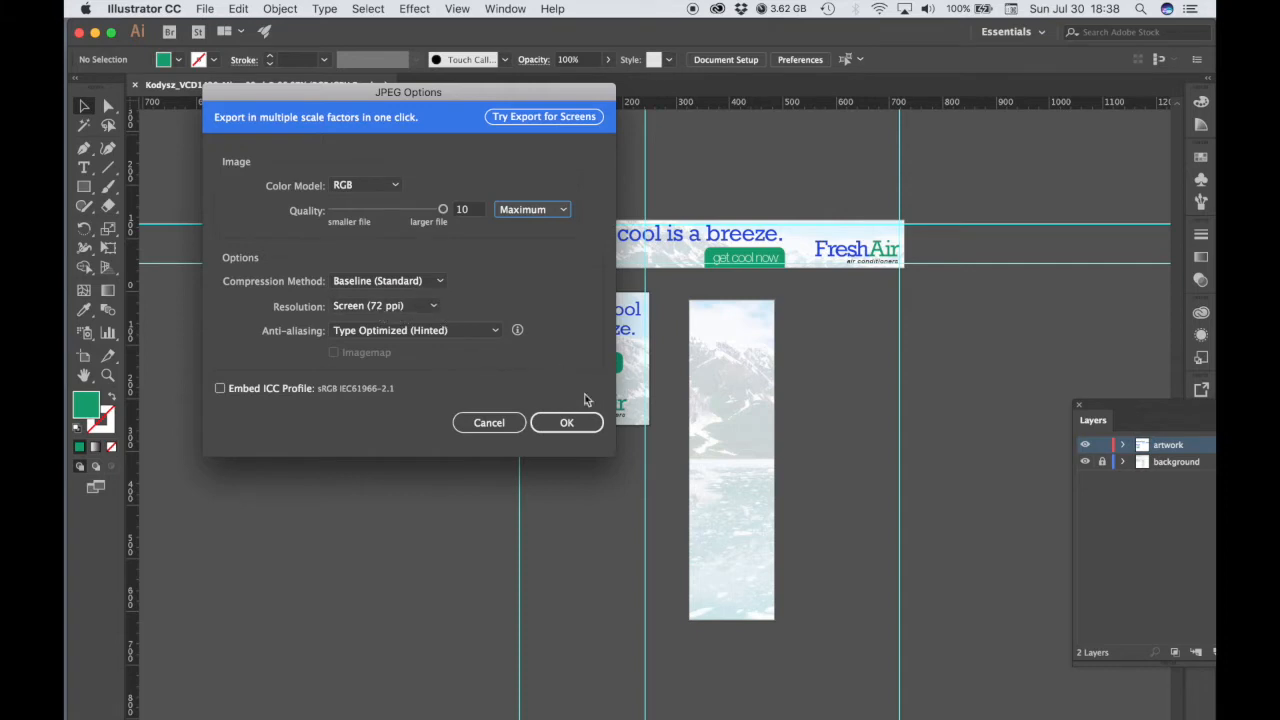
{"action": "left_click", "coordinate": [582, 425]}
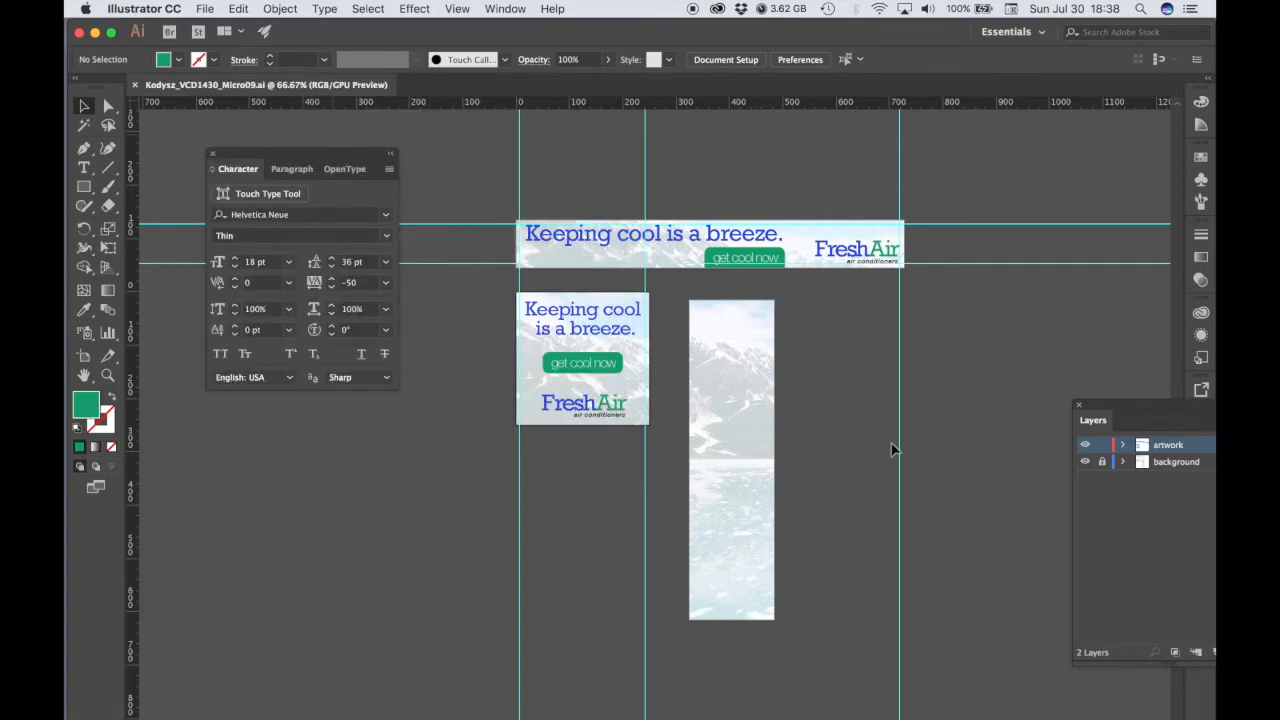
Move the Illustrator window aside, switch to the project folder in Finder and expand the exported banners folder
{"action": "left_click_drag", "start_coordinate": [907, 38], "coordinate": [826, 336]}
{"action": "left_click", "coordinate": [885, 48]}
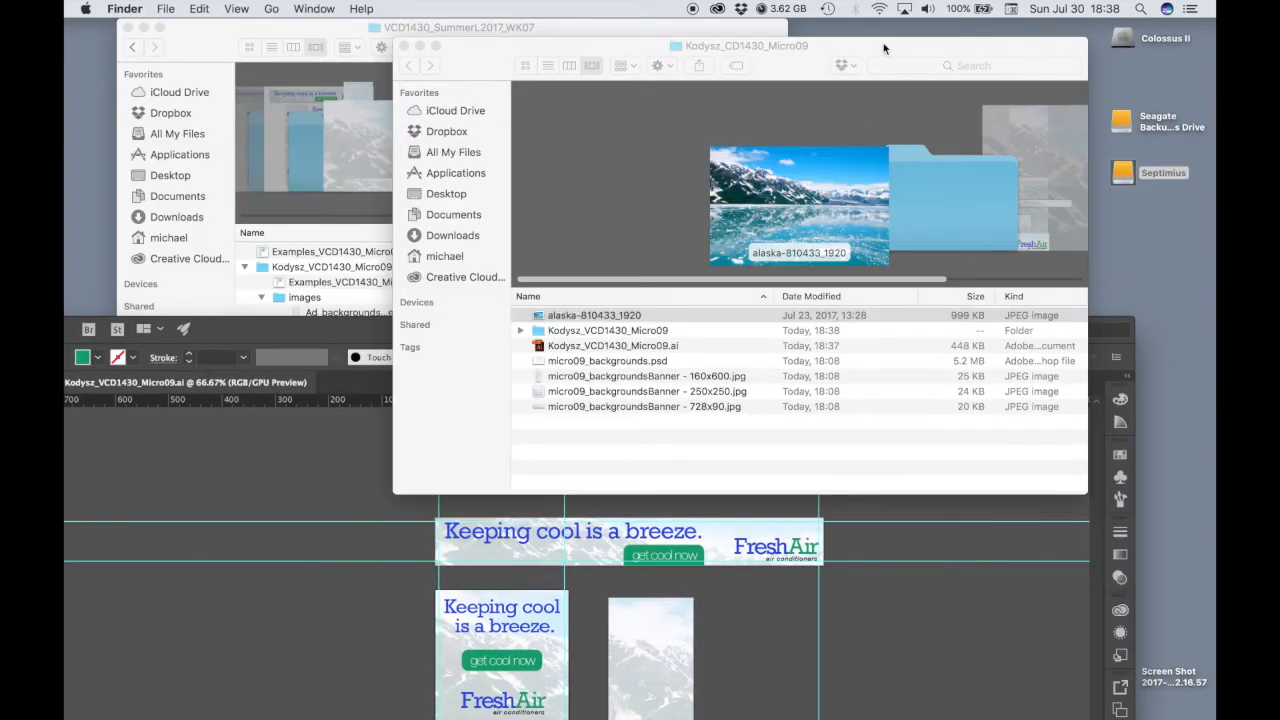
{"action": "left_click", "coordinate": [703, 397]}
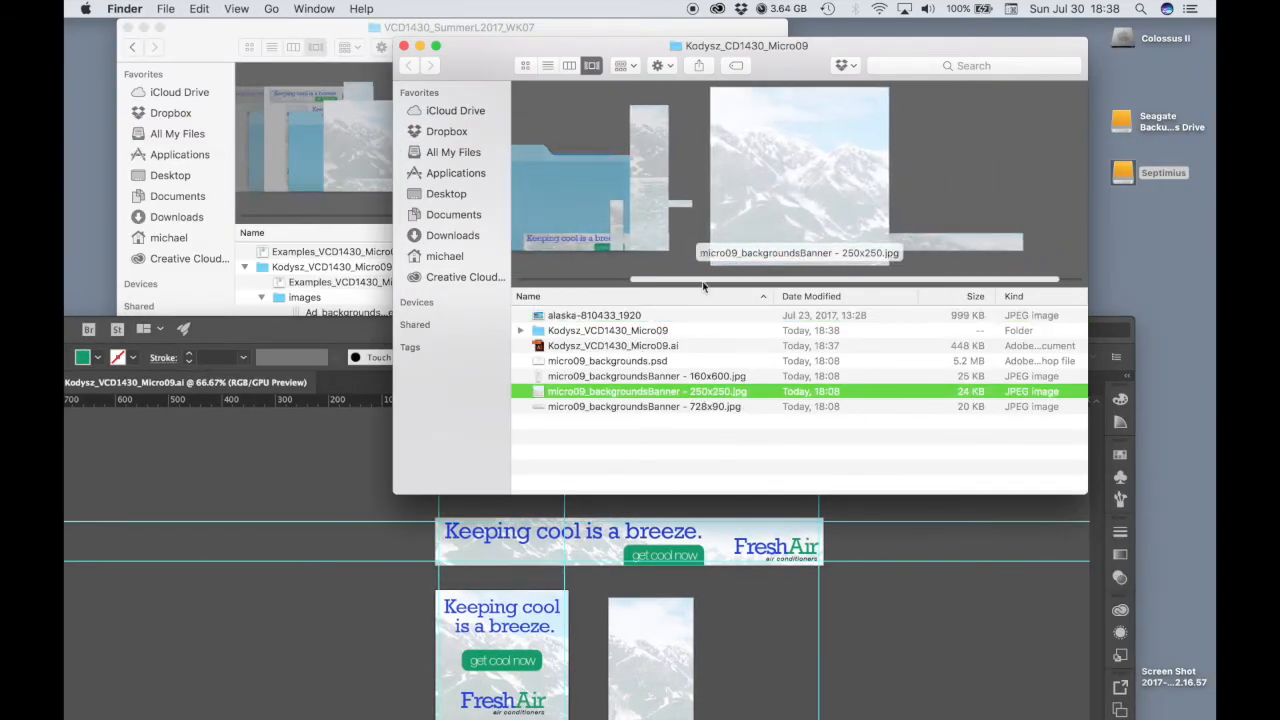
{"action": "left_click", "coordinate": [521, 331]}
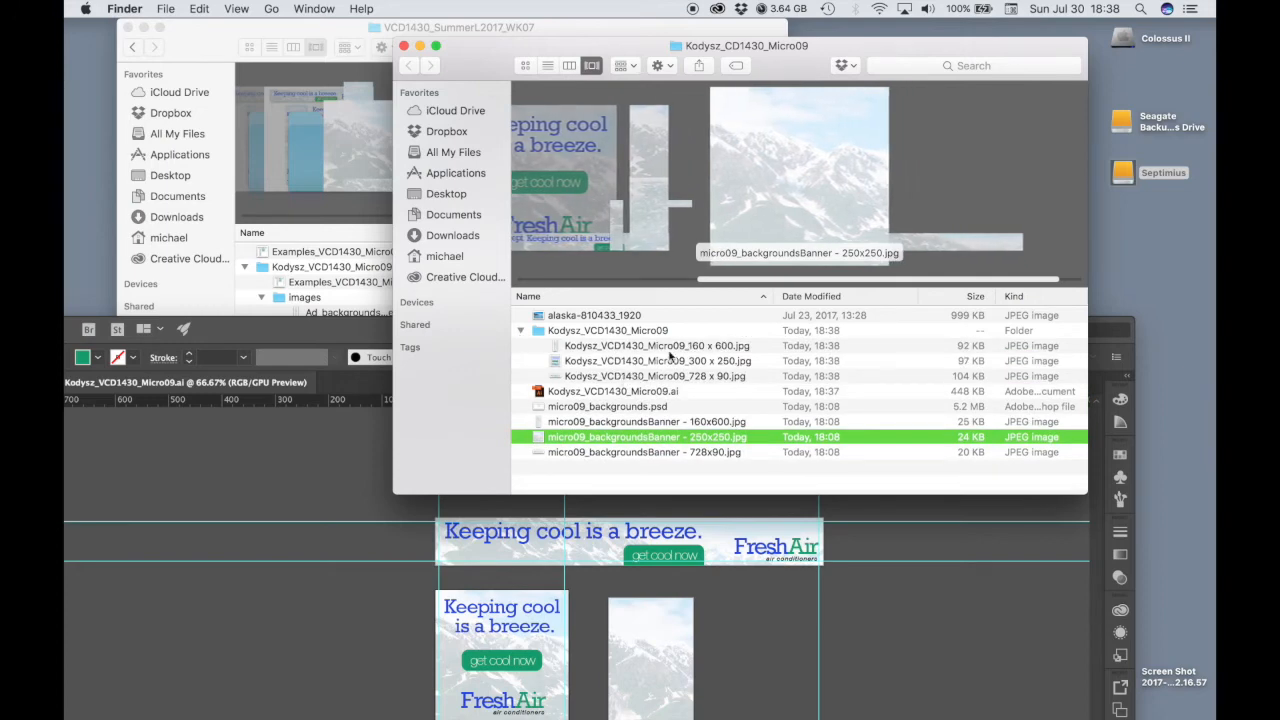
Remove the spaces around the "x" in the tall banner's file name so it ends in "160x600.jpg"
{"action": "left_click", "coordinate": [686, 348]}
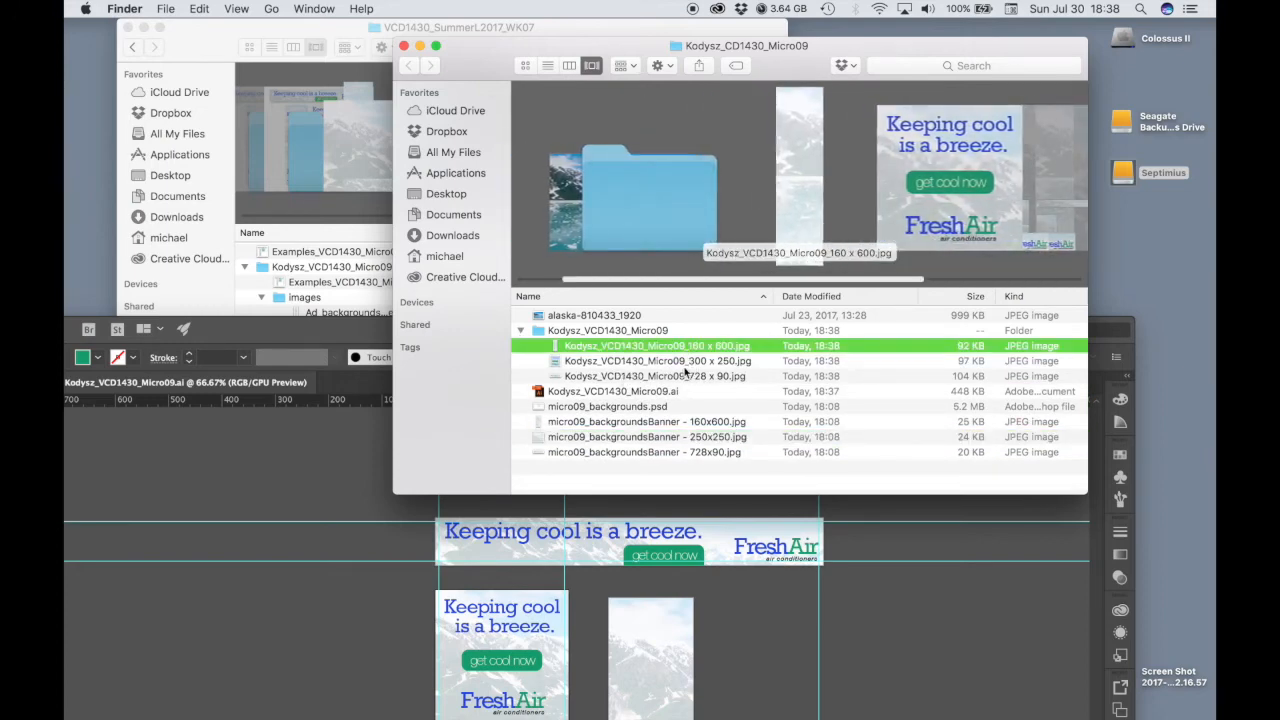
{"action": "left_click", "coordinate": [718, 350]}
{"action": "left_click", "coordinate": [715, 347]}
{"action": "key", "text": "BackSpace"}
{"action": "key", "text": "Left"}
{"action": "key", "text": "BackSpace"}
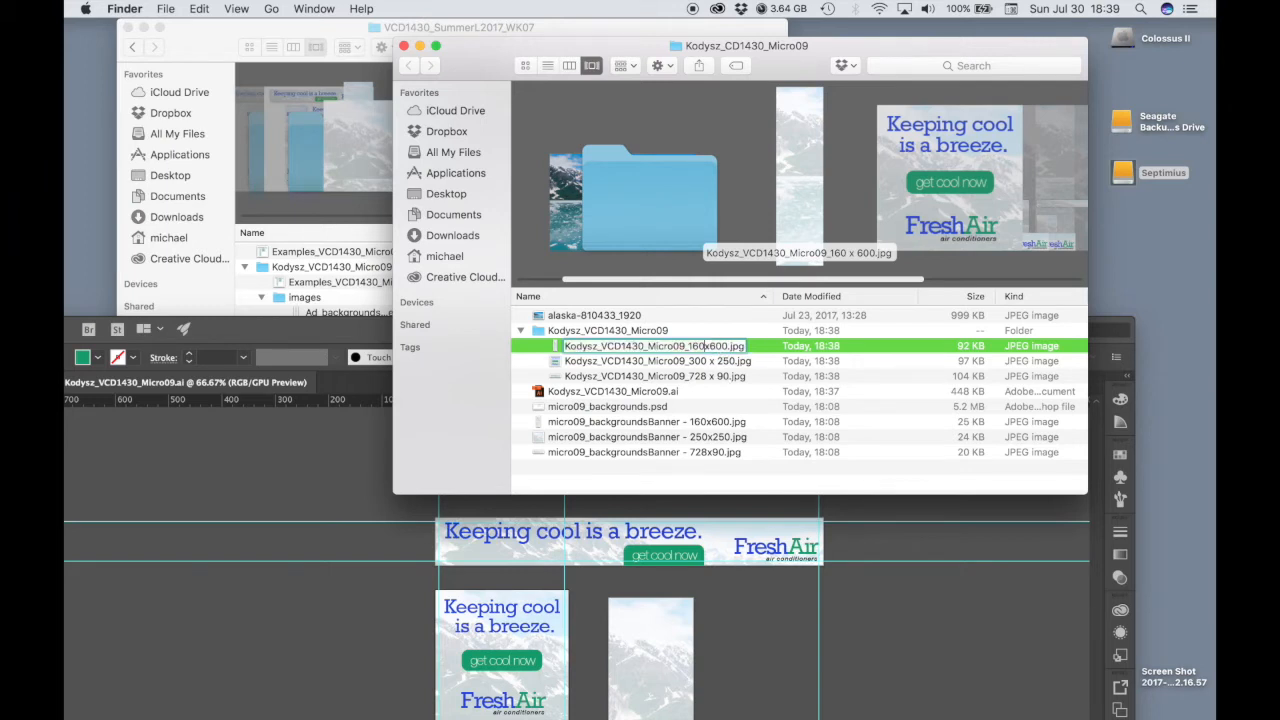
Remove the spaces around the "x" in the square banner's file name so it ends in "300x250.jpg"
{"action": "left_click", "coordinate": [718, 366]}
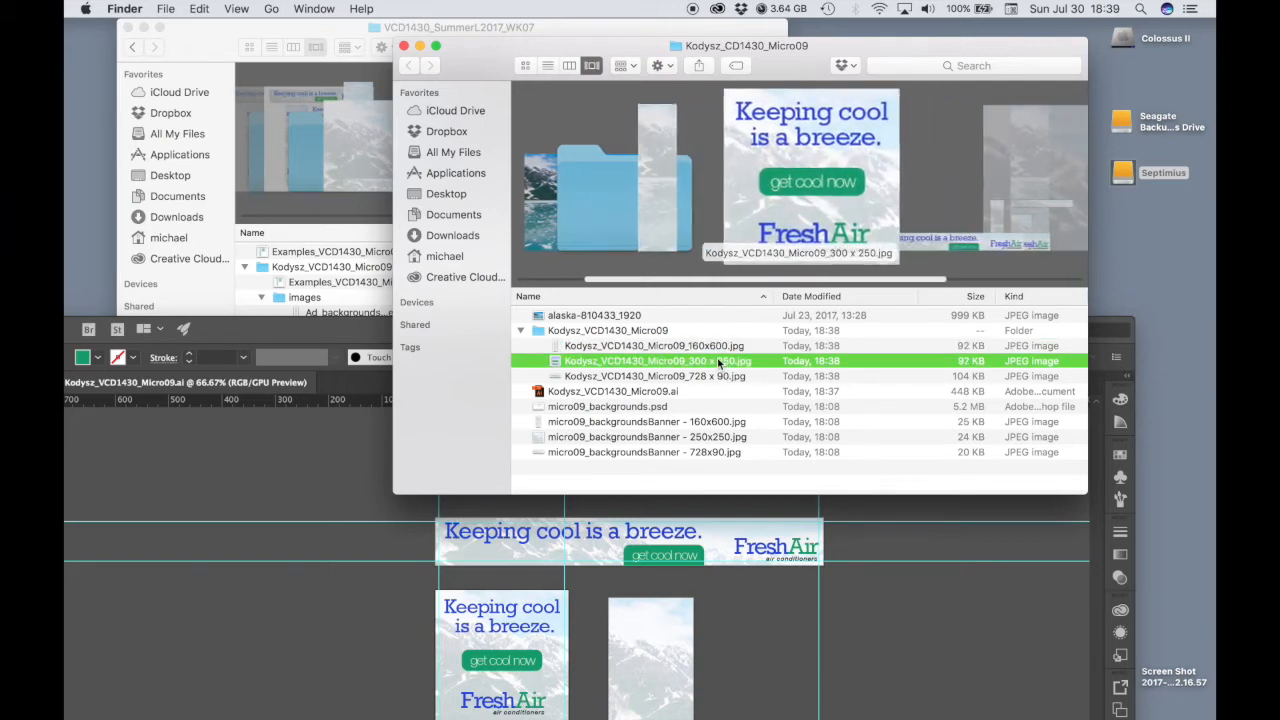
{"action": "left_click", "coordinate": [718, 362]}
{"action": "left_click", "coordinate": [716, 362]}
{"action": "key", "text": "BackSpace"}
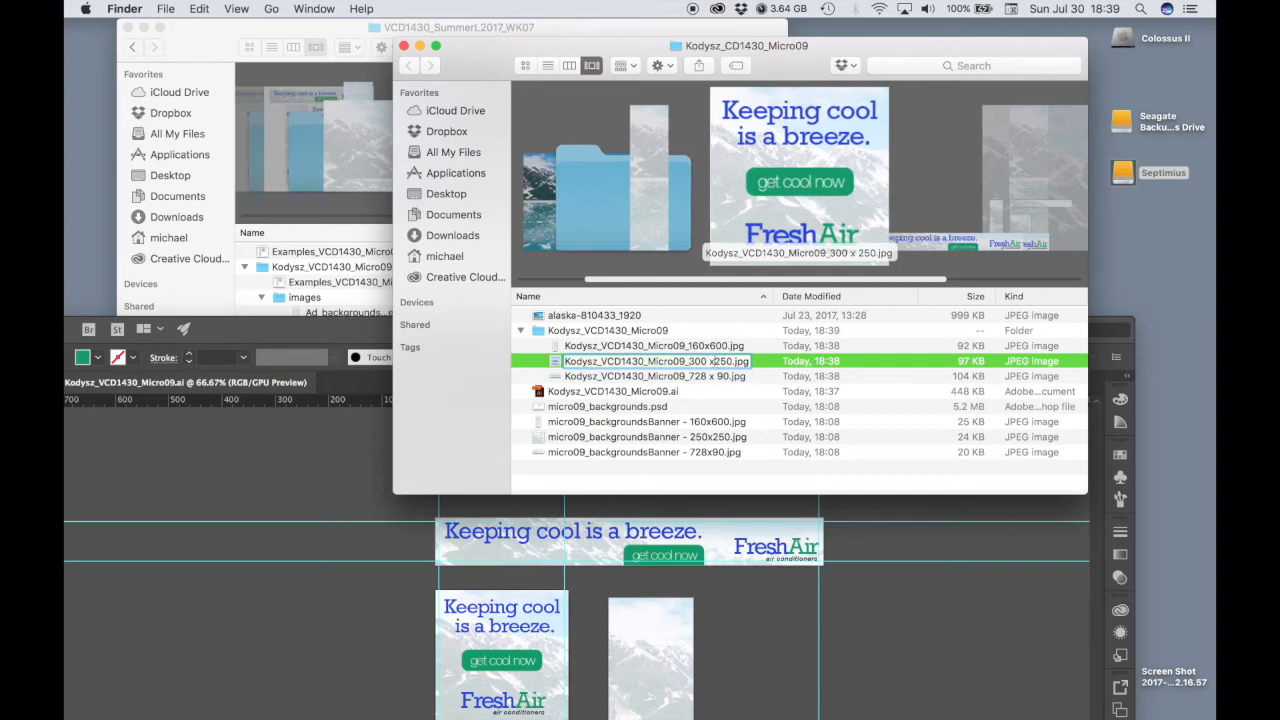
{"action": "key", "text": "Left"}
{"action": "key", "text": "BackSpace"}
Remove the spaces around the "x" in the wide banner's file name so it ends in "728x90.jpg"
{"action": "left_click", "coordinate": [717, 378]}
{"action": "left_click", "coordinate": [717, 378]}
{"action": "left_click", "coordinate": [729, 377]}
{"action": "key", "text": "BackSpace"}
{"action": "key", "text": "Left"}
{"action": "key", "text": "BackSpace"}
{"action": "key", "text": "Return"}
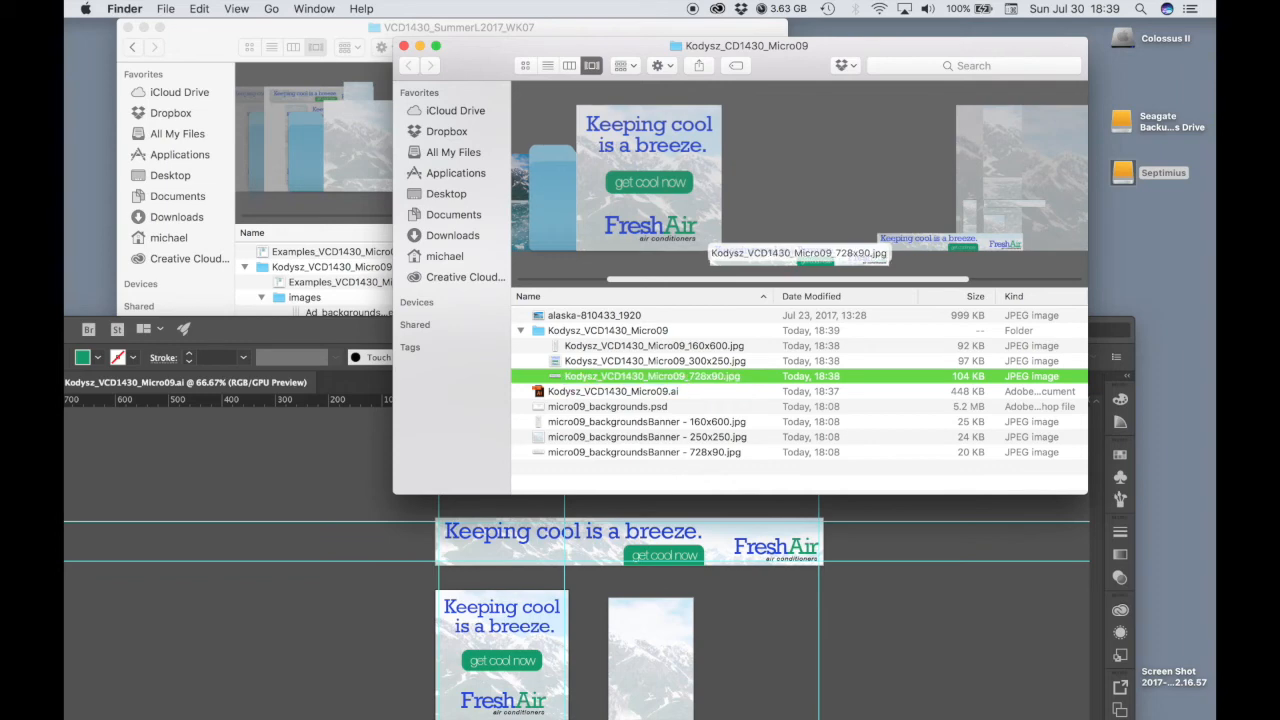
Compress the folder containing the three exported banner JPEGs
{"action": "left_click", "coordinate": [574, 334]}
{"action": "right_click", "coordinate": [574, 338]}
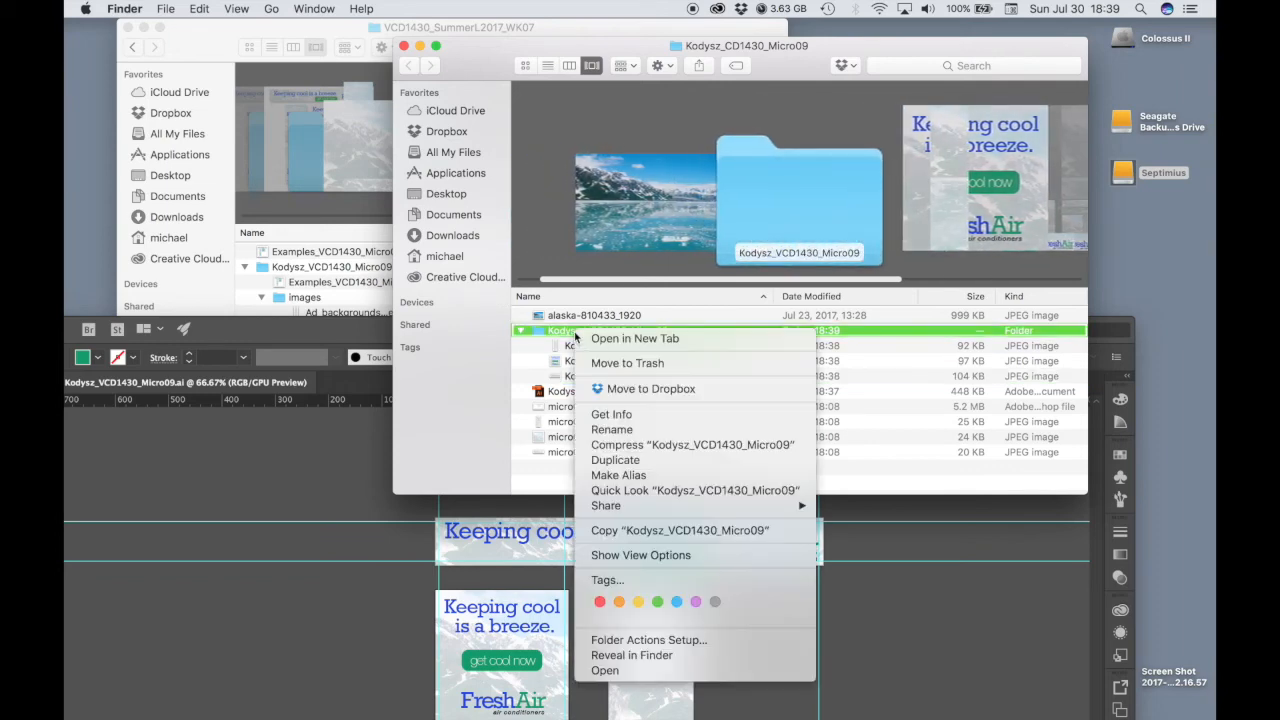
{"action": "left_click", "coordinate": [618, 446]}
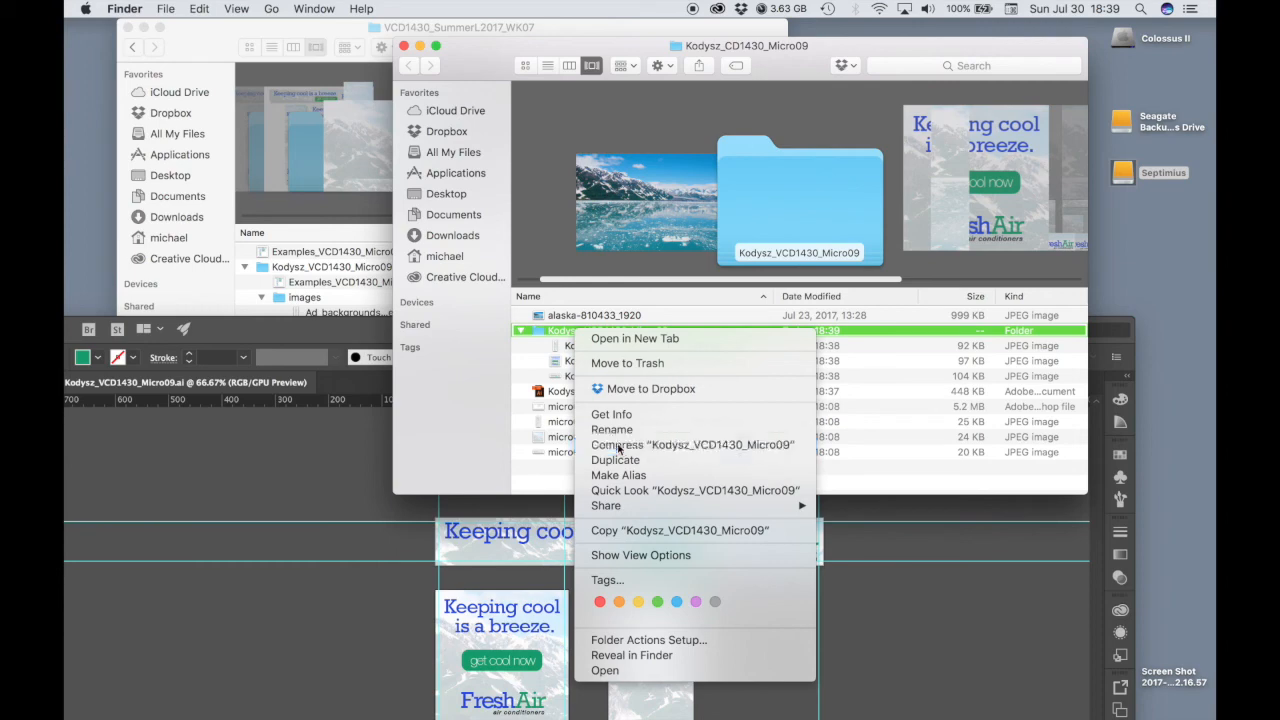